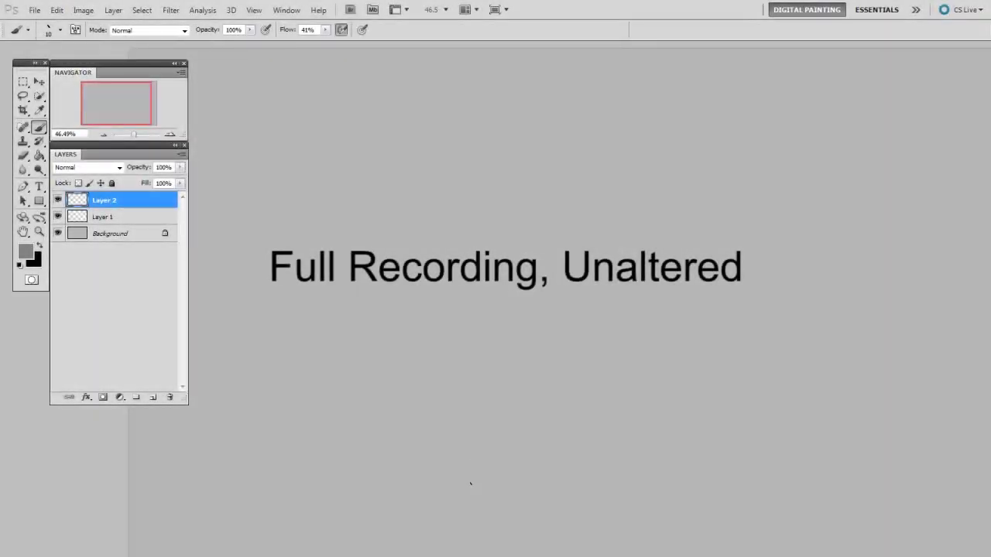
- Paint the first grey head strokes at size 20, erase them, and redraw a light arc above
key(bracketright)
drag(487, 192, 504, 247)
drag(459, 168, 490, 203)
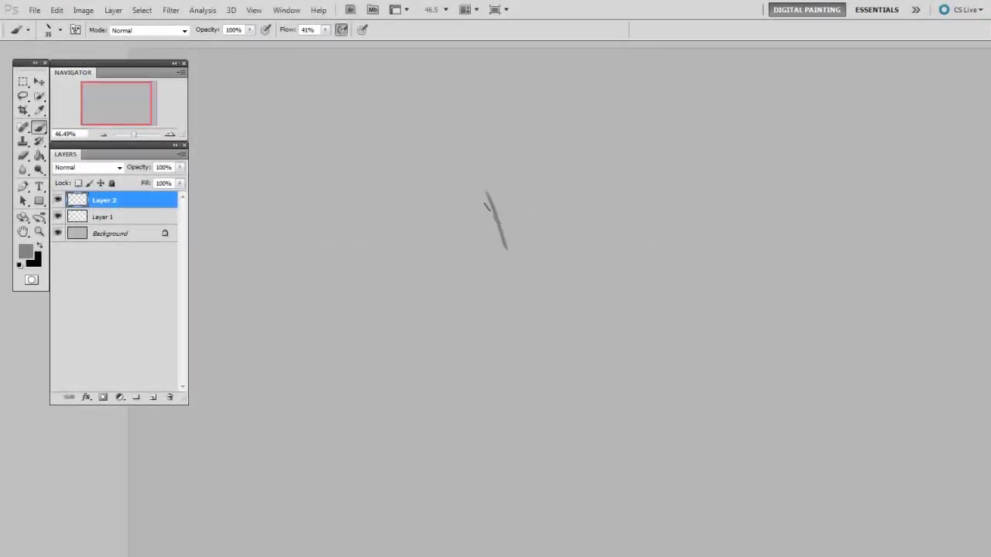
drag(474, 151, 542, 136)
key(e)
mouse_move(514, 165)
mouse_down()
mouse_move(487, 227)
mouse_move(495, 202)
mouse_up()
key(b)
mouse_move(527, 133)
mouse_down()
mouse_move(582, 155)
mouse_move(593, 177)
mouse_up()
- Sketch the inner arc, face edge, upper-left horn arc and long curves over the head
key(bracketleft)
mouse_move(539, 234)
mouse_down()
mouse_move(519, 229)
mouse_move(573, 214)
mouse_move(602, 172)
mouse_up()
key(bracketright)
drag(462, 176, 519, 253)
mouse_move(491, 149)
mouse_down()
mouse_move(533, 163)
mouse_move(557, 153)
mouse_move(534, 162)
mouse_move(557, 189)
mouse_move(539, 215)
mouse_up()
mouse_move(410, 128)
mouse_down()
mouse_move(454, 133)
mouse_move(480, 184)
mouse_up()
mouse_move(463, 144)
mouse_down()
mouse_move(357, 187)
mouse_move(453, 183)
mouse_up()
drag(595, 139, 683, 164)
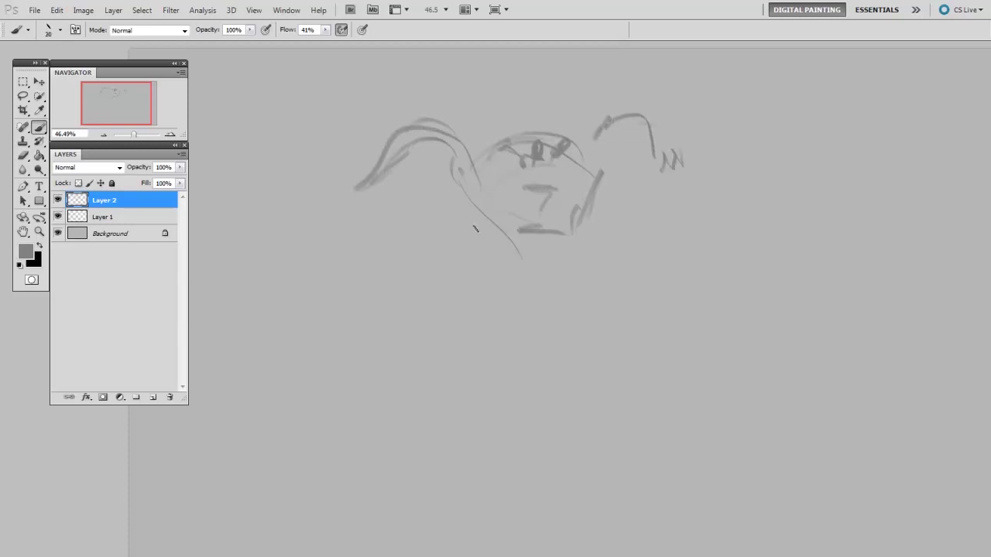
- Sketch horn arcs left of the face and strokes along the lower arc
drag(512, 235, 443, 203)
drag(415, 244, 478, 200)
drag(411, 227, 442, 193)
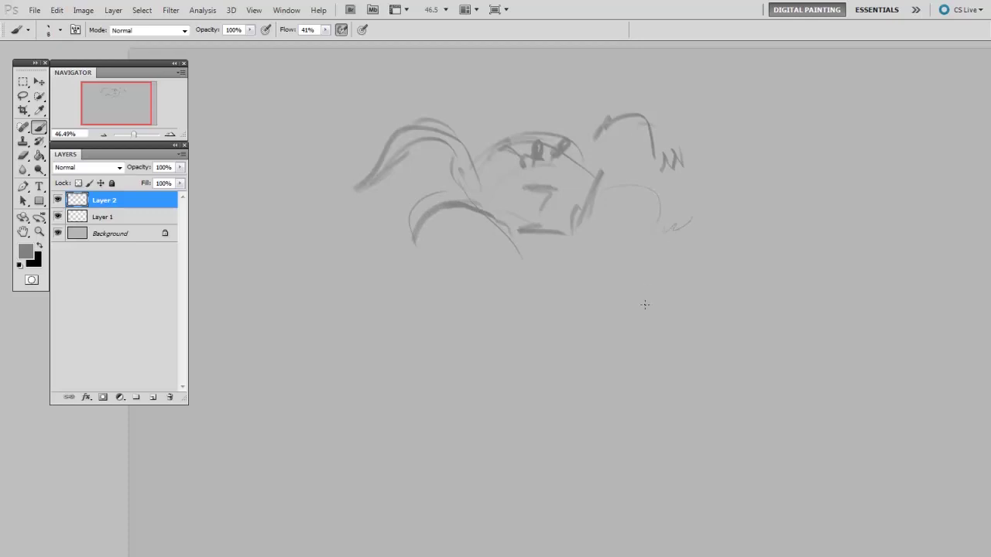
mouse_move(481, 222)
mouse_down()
mouse_move(515, 251)
mouse_move(484, 267)
mouse_move(447, 333)
mouse_up()
- Sketch the sweeping right shoulder curve, jagged left shoulder line and far-right looping curve
mouse_move(590, 200)
mouse_down()
mouse_move(598, 234)
mouse_move(786, 286)
mouse_up()
mouse_move(469, 277)
mouse_down()
mouse_move(395, 295)
mouse_move(336, 250)
mouse_up()
mouse_move(337, 250)
mouse_down()
mouse_move(357, 299)
mouse_move(308, 322)
mouse_up()
drag(307, 279, 206, 402)
mouse_move(748, 282)
mouse_down()
mouse_move(718, 302)
mouse_move(745, 298)
mouse_up()
mouse_move(766, 302)
mouse_down()
mouse_move(821, 296)
mouse_move(823, 370)
mouse_up()
- Outline the chin, drooping jaw and mouth line, and add a short stroke near the eye
drag(495, 277, 528, 327)
drag(559, 322, 580, 311)
mouse_move(592, 227)
mouse_down()
mouse_move(589, 324)
mouse_move(509, 353)
mouse_up()
key(bracketleft)
mouse_move(491, 217)
mouse_down()
mouse_move(525, 275)
mouse_move(581, 275)
mouse_move(585, 196)
mouse_up()
drag(582, 196, 573, 214)
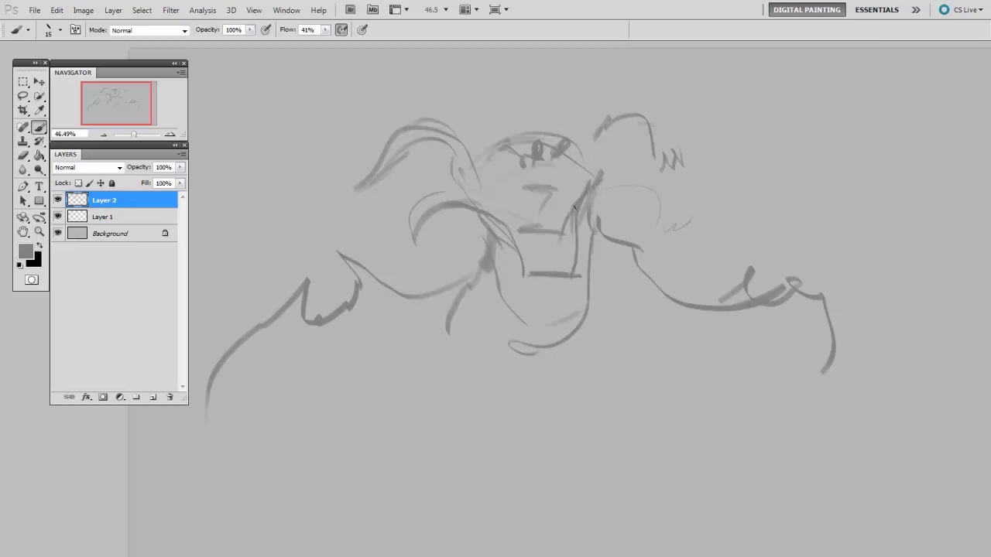
mouse_move(491, 166)
mouse_down()
mouse_move(515, 177)
mouse_move(505, 159)
mouse_move(587, 166)
mouse_up()
key(bracketleft)
key(e)
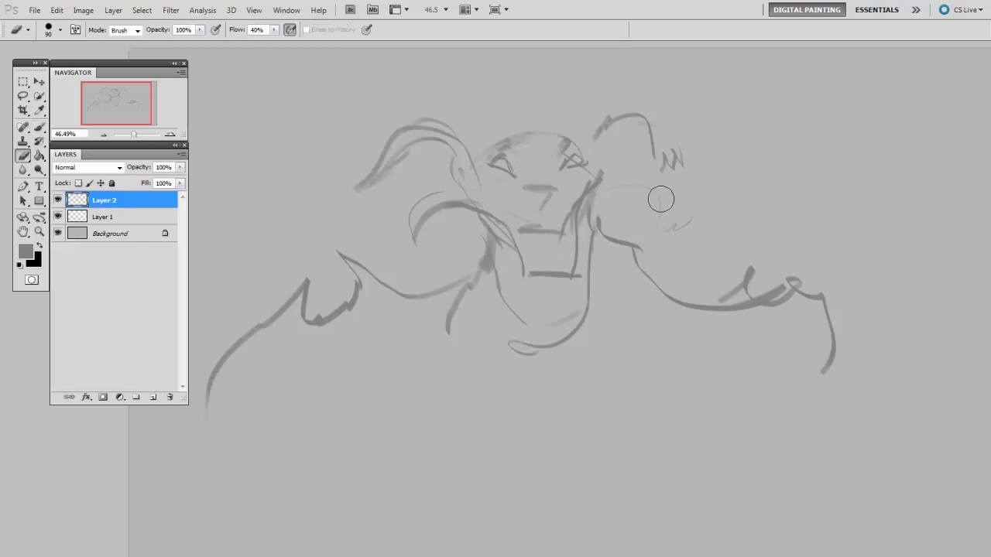
- Erase faint mouth marks, then sketch V-shaped nose strokes, the head top and mouth strokes
mouse_move(519, 200)
mouse_down()
mouse_move(551, 180)
mouse_move(529, 171)
mouse_move(542, 165)
mouse_up()
key(b)
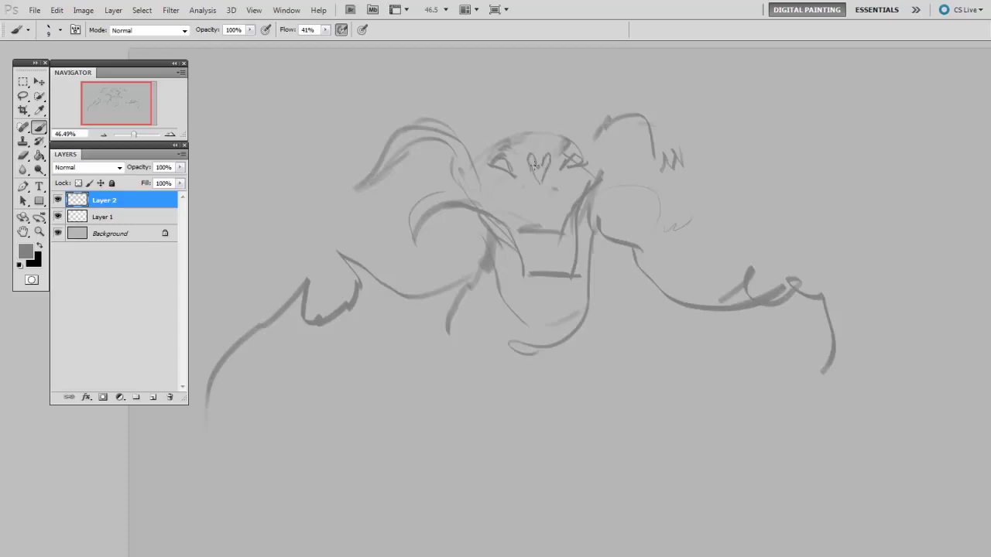
key(bracketright)
drag(536, 167, 542, 186)
drag(471, 158, 516, 128)
drag(583, 141, 602, 183)
mouse_move(534, 240)
mouse_down()
mouse_move(545, 262)
mouse_move(579, 271)
mouse_up()
- Erase parts of the mouth strokes and add strokes on the left face and right cheek
key(e)
mouse_move(549, 210)
mouse_down()
mouse_move(523, 258)
mouse_move(493, 234)
mouse_up()
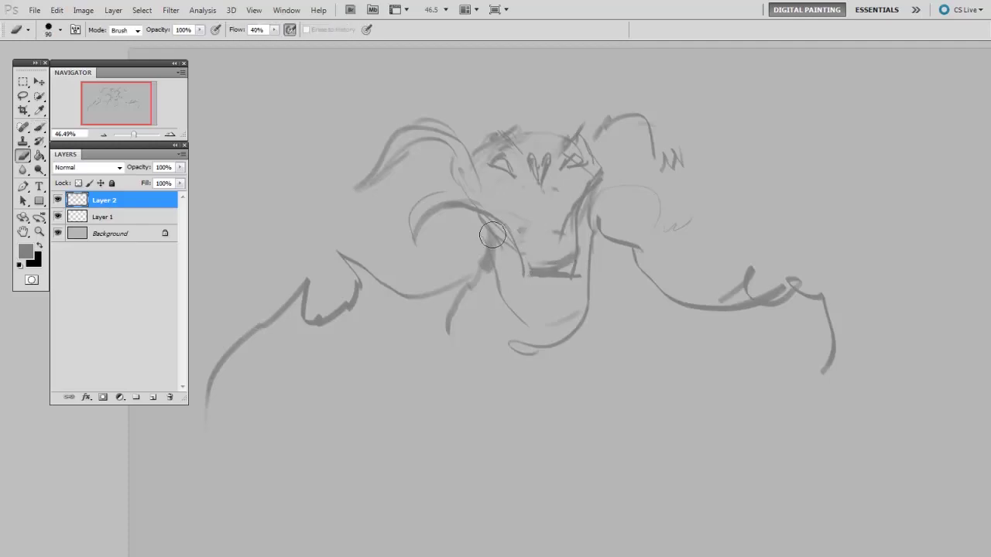
key(b)
mouse_move(458, 164)
mouse_down()
mouse_move(456, 178)
mouse_move(481, 183)
mouse_up()
key(bracketleft)
key(bracketleft)
key(bracketleft)
mouse_move(584, 186)
mouse_down()
mouse_move(611, 172)
mouse_move(571, 211)
mouse_move(559, 250)
mouse_up()
- Draw the right horn with dark ridges and darken the top of the left horn
key(bracketright)
key(bracketright)
mouse_move(594, 176)
mouse_down()
mouse_move(591, 116)
mouse_move(619, 105)
mouse_move(643, 121)
mouse_move(646, 113)
mouse_up()
key(bracketleft)
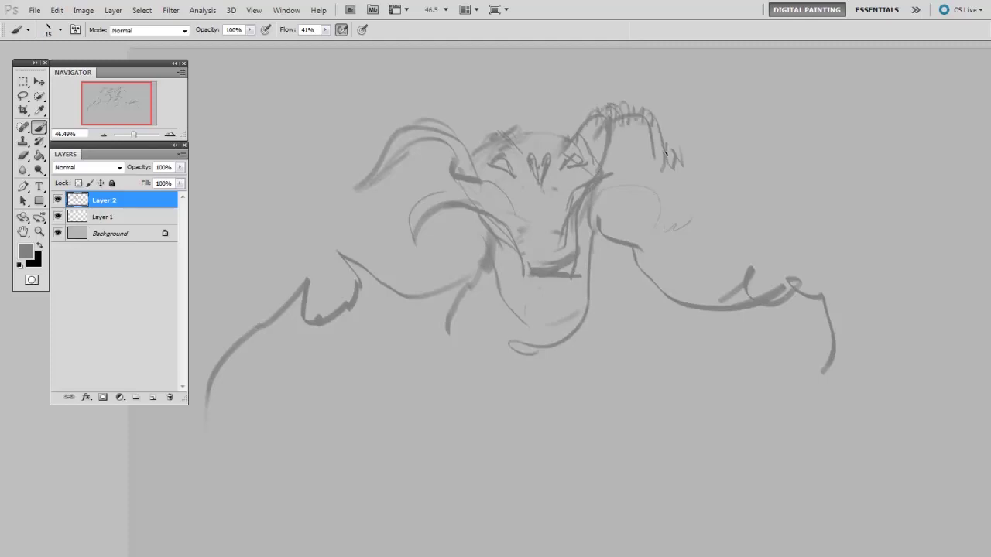
drag(670, 166, 675, 173)
key(bracketright)
mouse_move(437, 123)
mouse_down()
mouse_move(415, 113)
mouse_move(466, 144)
mouse_move(429, 117)
mouse_move(441, 114)
mouse_move(423, 149)
mouse_move(458, 138)
mouse_move(469, 147)
mouse_up()
- Draw a curl beside the right cheek and a jaw stroke down the right side
key(e)
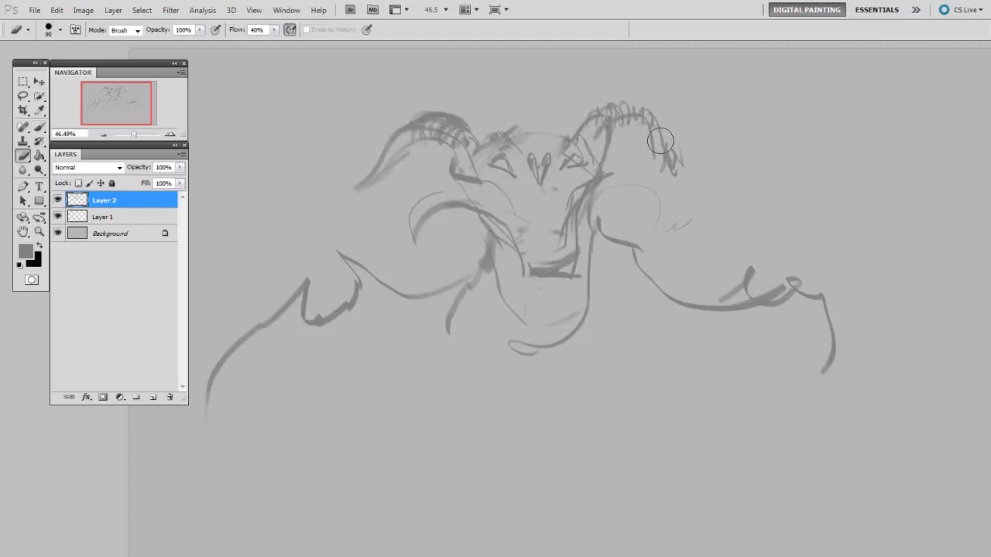
key(b)
drag(606, 189, 641, 240)
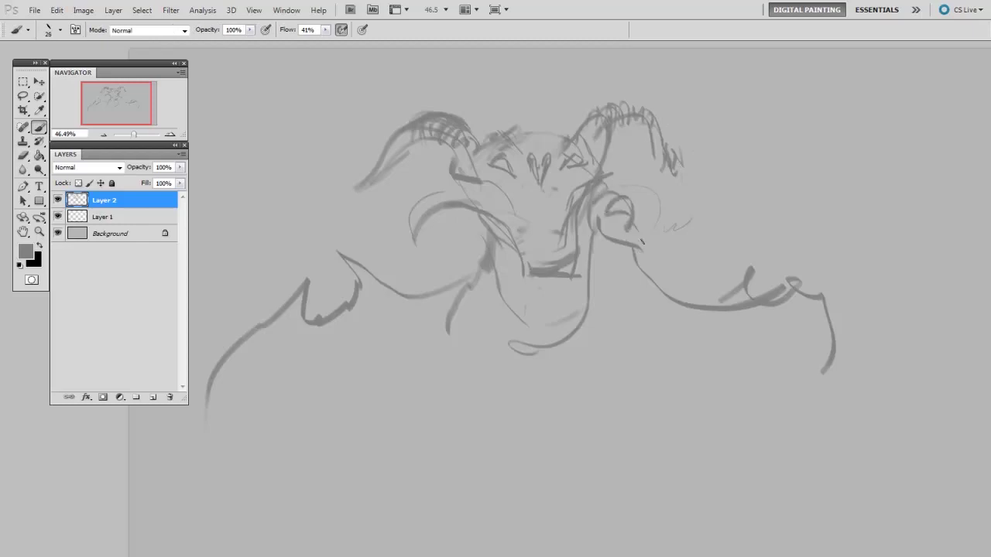
mouse_move(590, 218)
mouse_down()
mouse_move(556, 348)
mouse_move(626, 224)
mouse_move(631, 234)
mouse_move(600, 280)
mouse_move(624, 246)
mouse_move(746, 327)
mouse_move(816, 304)
mouse_move(848, 345)
mouse_up()
- With a 25–35 px brush, darken both shoulder lines and add a far-right curling stroke
key(e)
key(b)
key(e)
key(b)
drag(758, 283, 787, 275)
key(bracketright)
key(bracketleft)
drag(474, 263, 425, 299)
drag(487, 244, 485, 257)
key(bracketright)
key(bracketright)
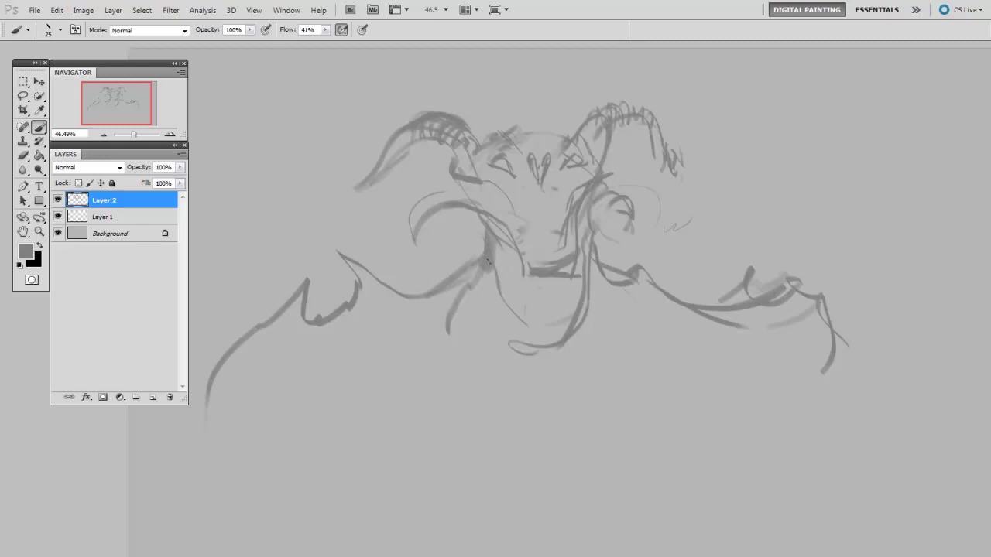
drag(854, 348, 871, 416)
- Trim part of the jaw line and add diagonal strokes below the jaw and across the chest
key(e)
mouse_move(577, 341)
mouse_down()
mouse_move(507, 352)
mouse_move(587, 362)
mouse_up()
key(b)
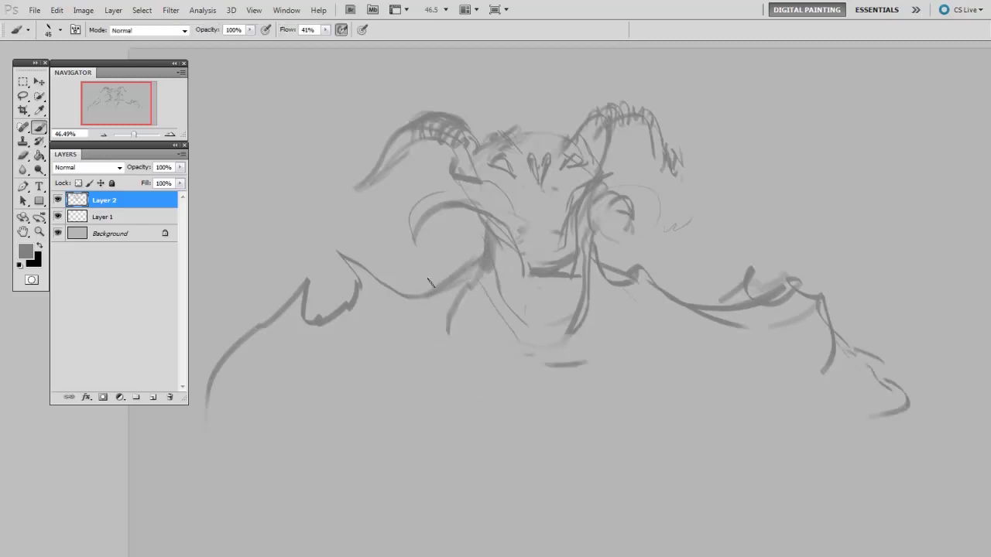
drag(422, 275, 496, 356)
drag(485, 339, 549, 382)
drag(694, 283, 532, 382)
drag(687, 262, 589, 381)
drag(500, 364, 503, 389)
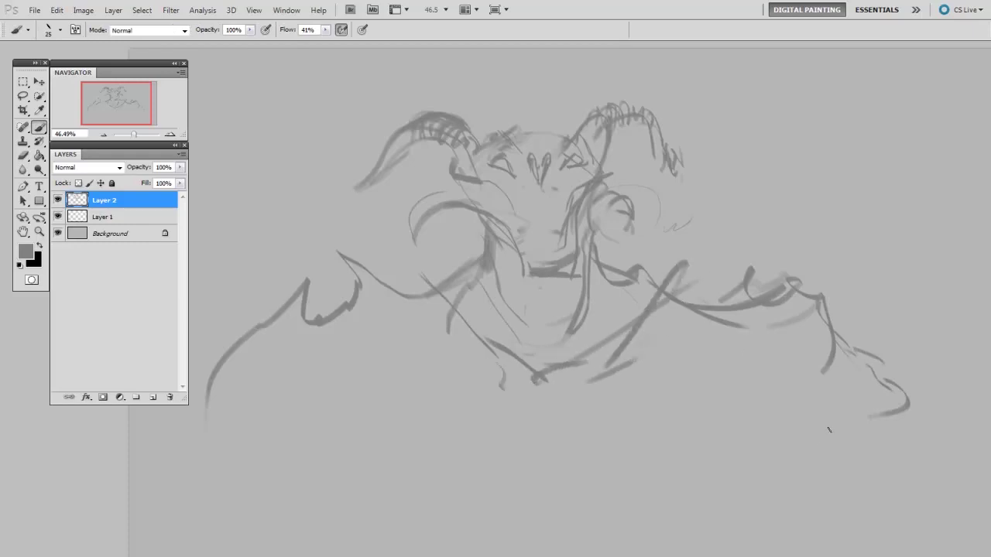
- Replace the small loop with larger curved cheek strokes on the right, using a 10 px brush
key(e)
key(b)
mouse_move(613, 200)
mouse_down()
mouse_move(642, 240)
mouse_move(590, 222)
mouse_move(655, 232)
mouse_move(648, 238)
mouse_up()
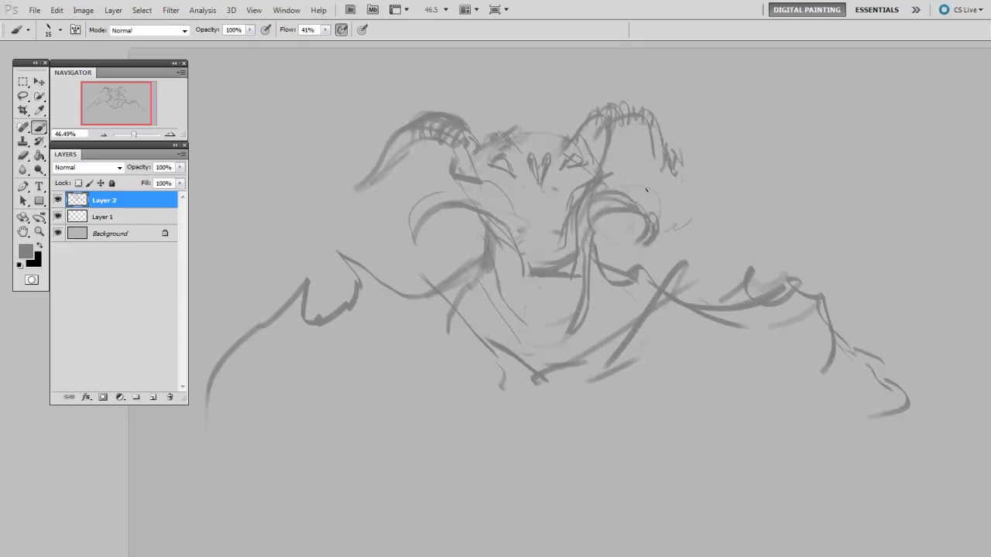
key(e)
key(b)
key(bracketleft)
drag(609, 192, 652, 239)
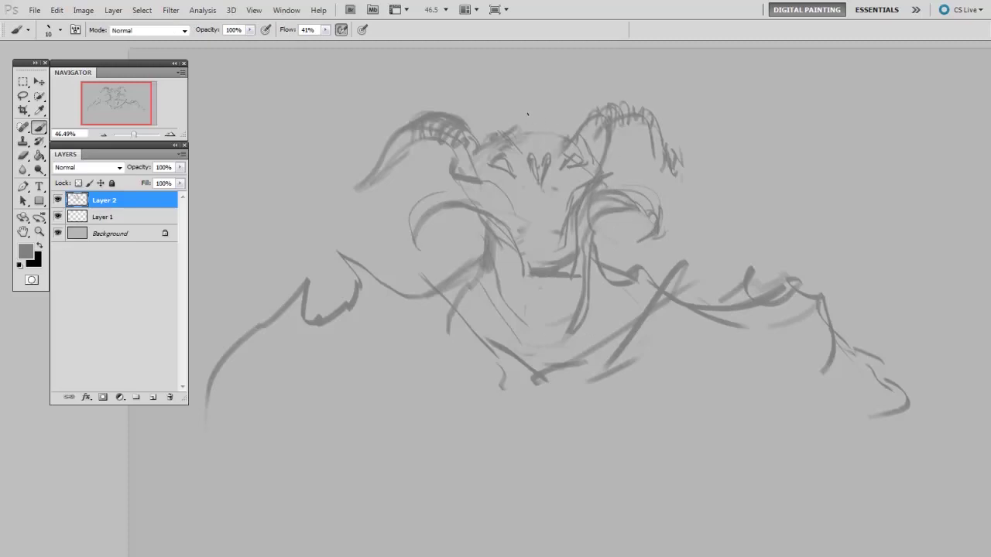
- Draw two thin spikes atop the head at size 9, then darken the right eye in black
key(bracketleft)
drag(504, 97, 502, 127)
drag(557, 100, 565, 136)
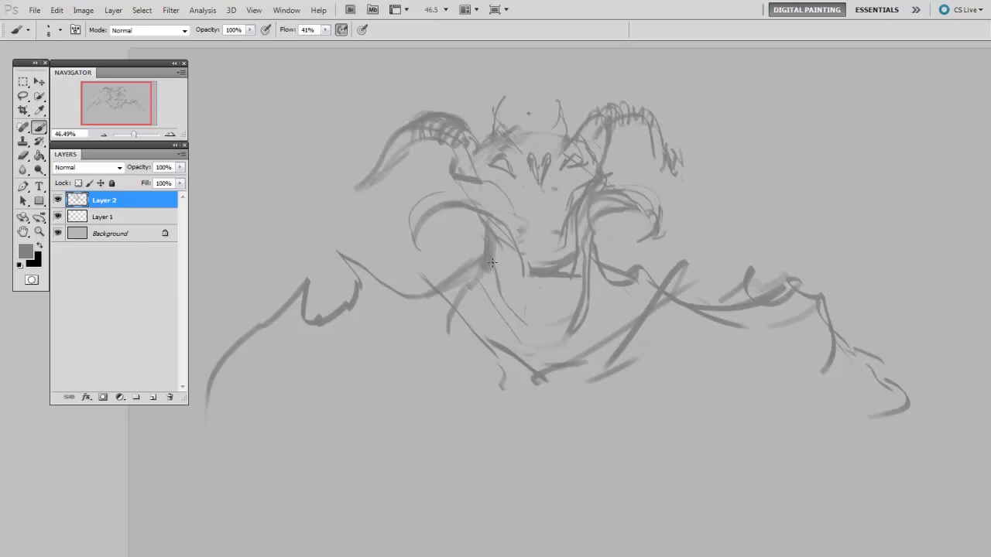
key(x)
key(bracketleft)
mouse_move(566, 170)
mouse_down()
mouse_move(576, 156)
mouse_move(566, 174)
mouse_up()
- Tidy the eye with a small eraser and ink a black nose stroke between the eyes
key(e)
key(bracketleft)
key(b)
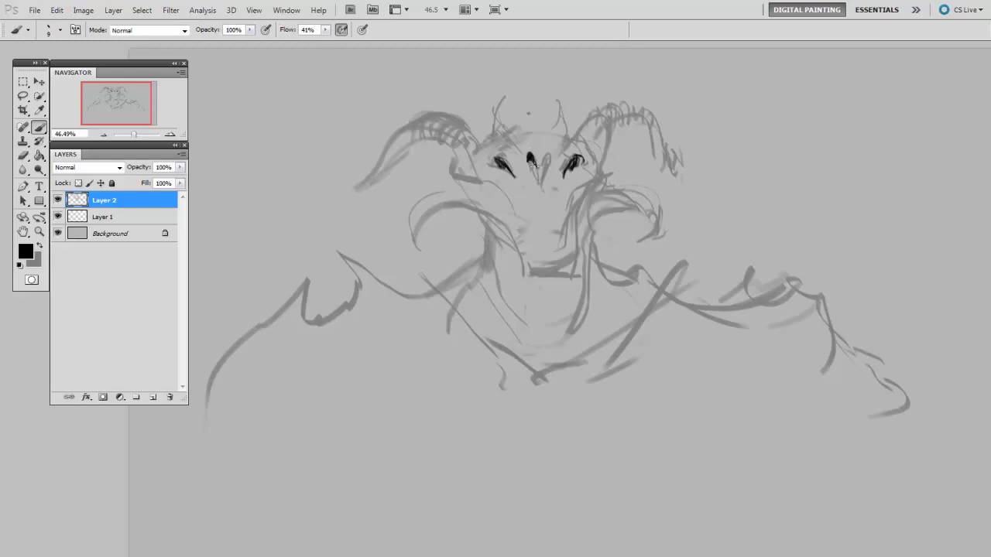
mouse_move(552, 152)
mouse_down()
mouse_move(548, 174)
mouse_move(542, 166)
mouse_move(548, 217)
mouse_move(542, 188)
mouse_move(554, 220)
mouse_up()
key(e)
key(b)
key(e)
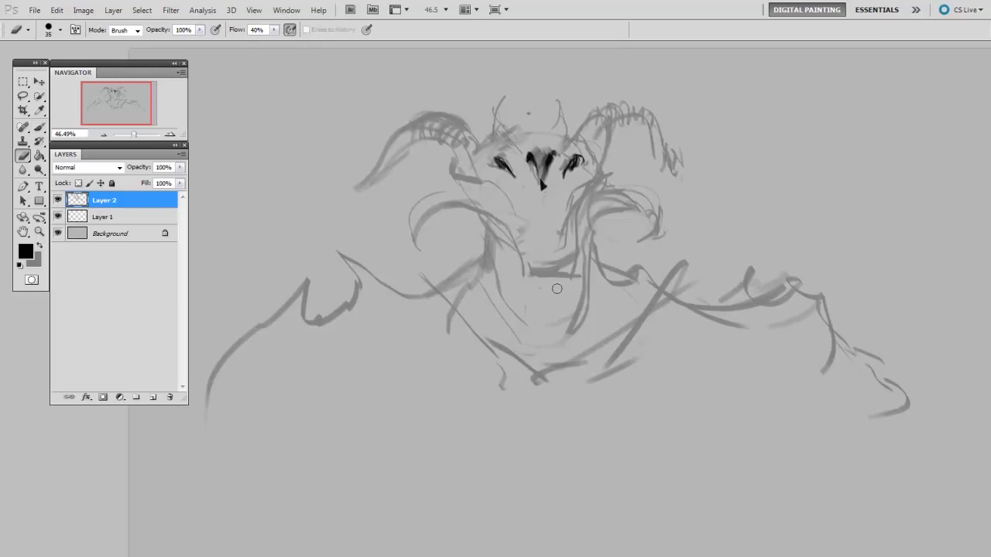
key(b)
- Ink the brow, left snout edge, right face side and the upper skull outline in black
mouse_move(460, 175)
mouse_down()
mouse_move(511, 204)
mouse_move(509, 216)
mouse_up()
mouse_move(574, 206)
mouse_down()
mouse_move(581, 189)
mouse_move(609, 173)
mouse_move(608, 181)
mouse_move(596, 166)
mouse_up()
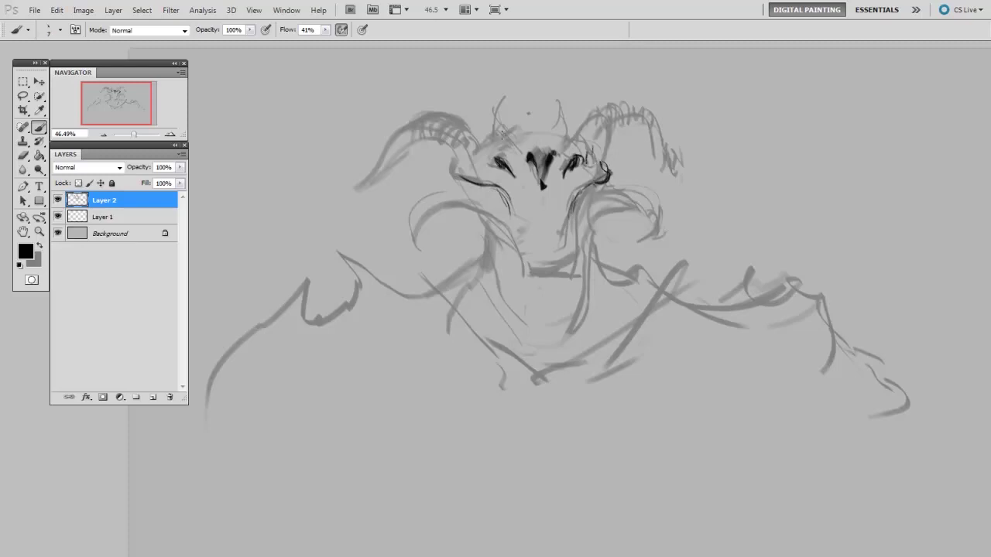
drag(489, 145, 520, 133)
drag(575, 138, 592, 153)
drag(516, 128, 486, 148)
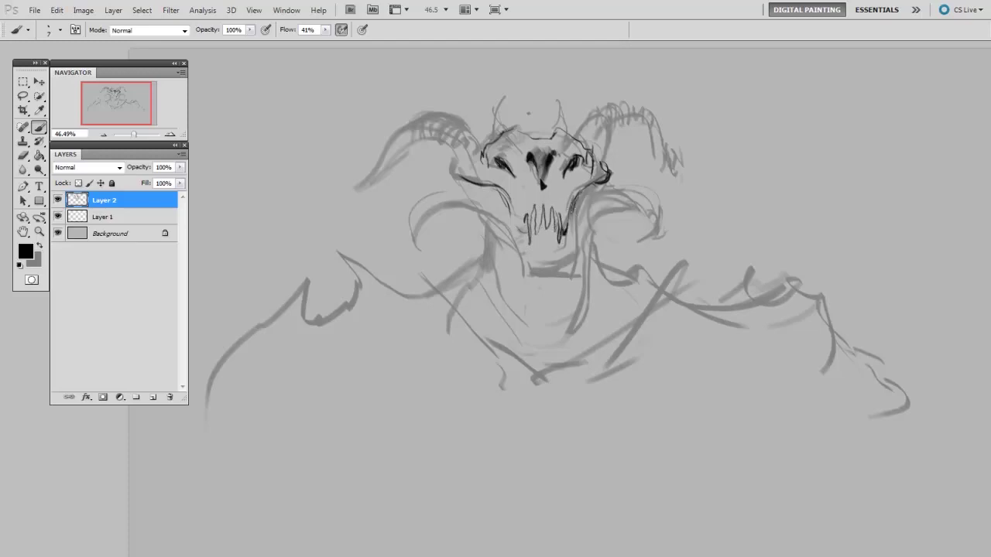
key(e)
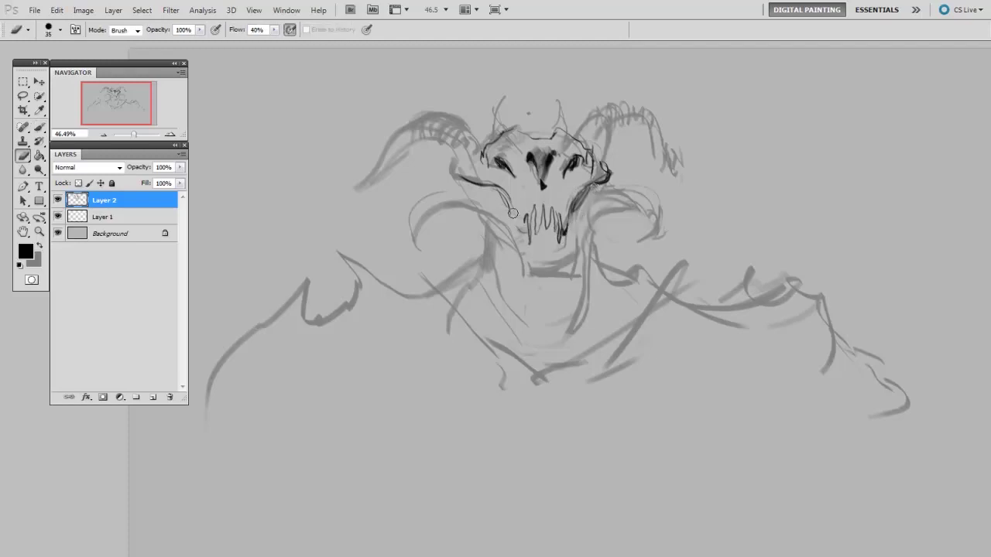
- Add a dark cheek stroke beside the teeth and outline and trim the jaw below them
key(b)
drag(496, 199, 506, 213)
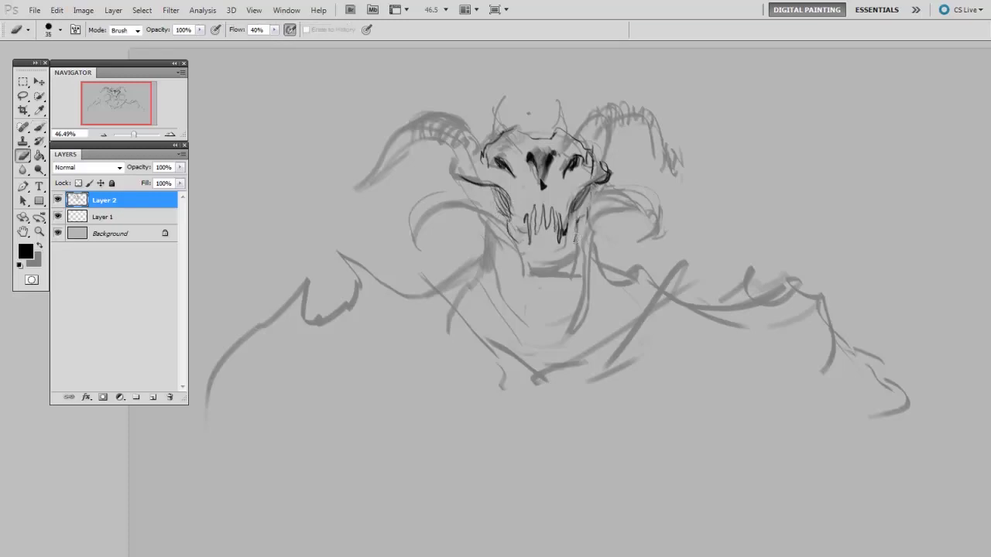
mouse_move(554, 277)
mouse_down()
mouse_move(533, 279)
mouse_move(562, 268)
mouse_up()
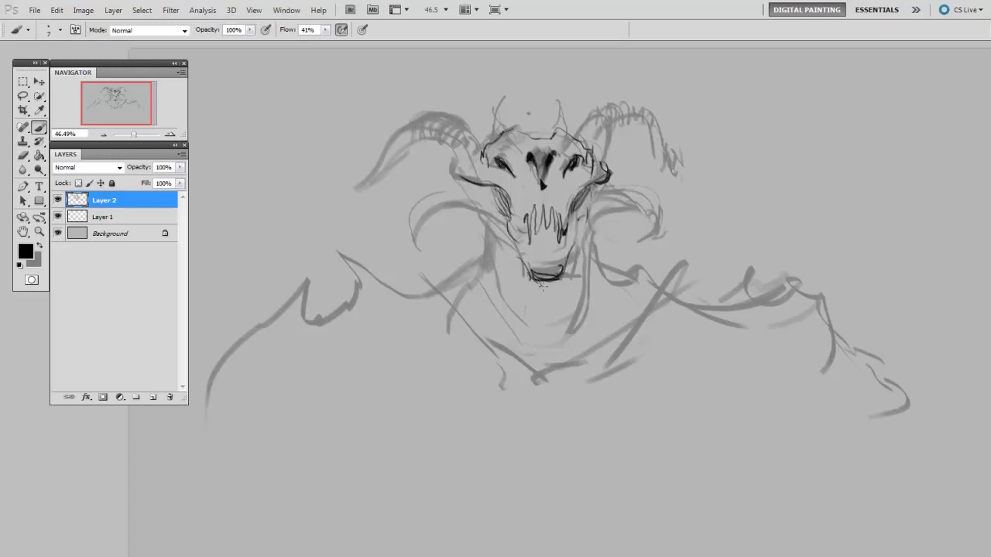
key(e)
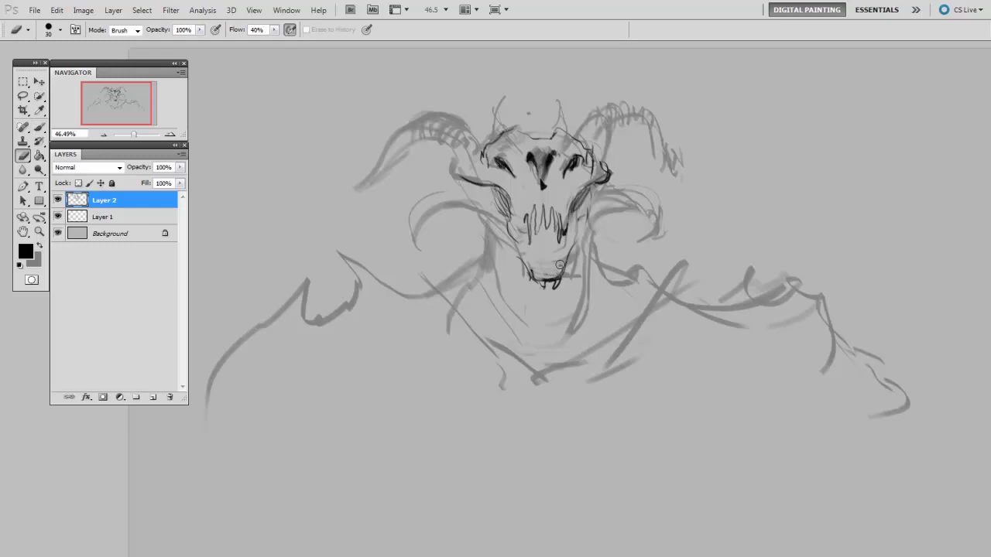
drag(540, 279, 557, 275)
key(b)
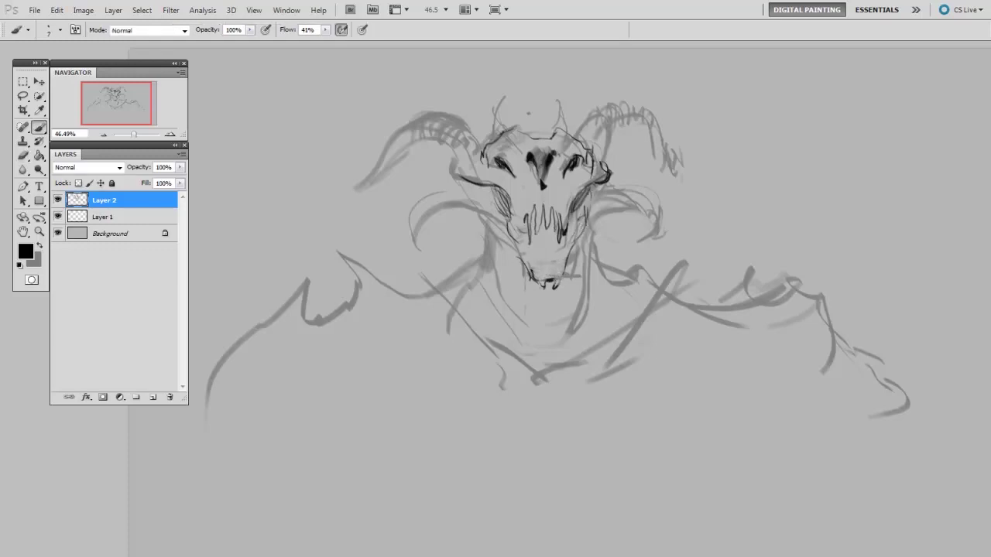
- Ink the skull's left edge, hatch its right cheek, and trace both sides up toward the horns
mouse_move(461, 192)
mouse_down()
mouse_move(500, 197)
mouse_move(499, 229)
mouse_up()
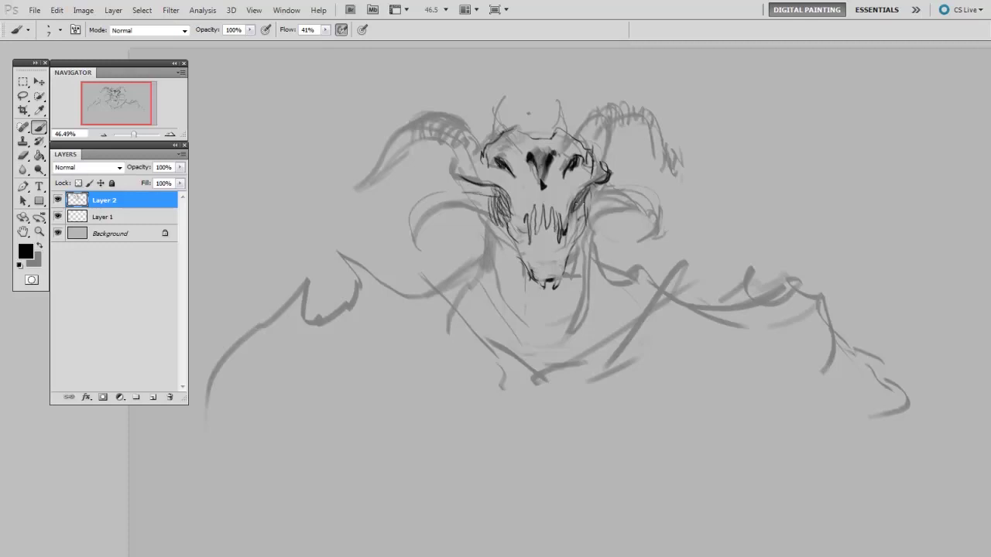
mouse_move(592, 192)
mouse_down()
mouse_move(595, 219)
mouse_move(611, 208)
mouse_up()
key(e)
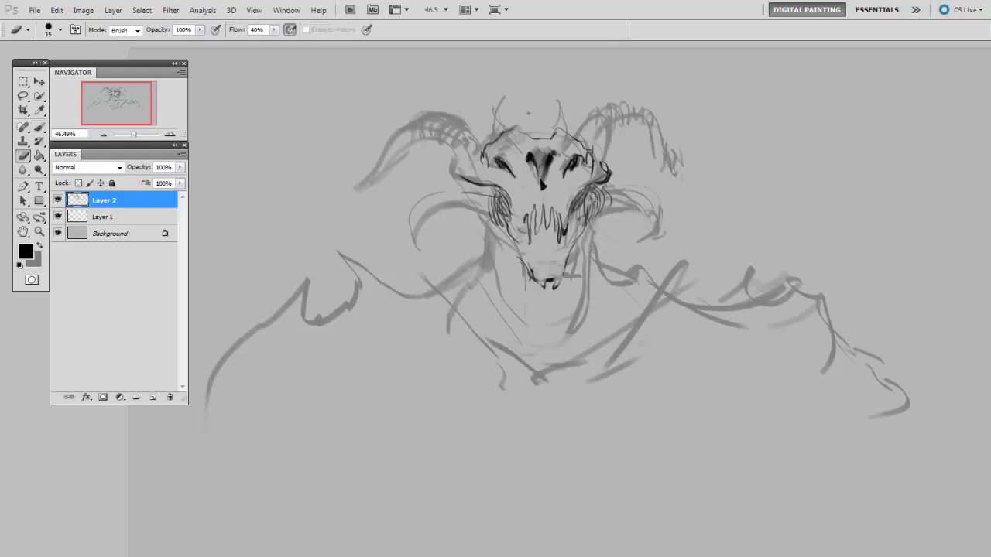
key(b)
key(e)
key(b)
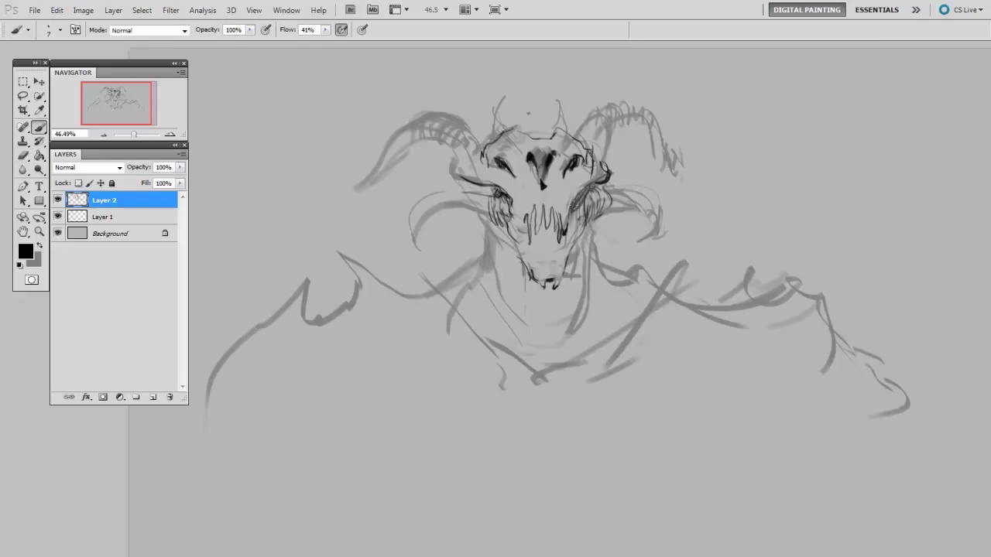
key(e)
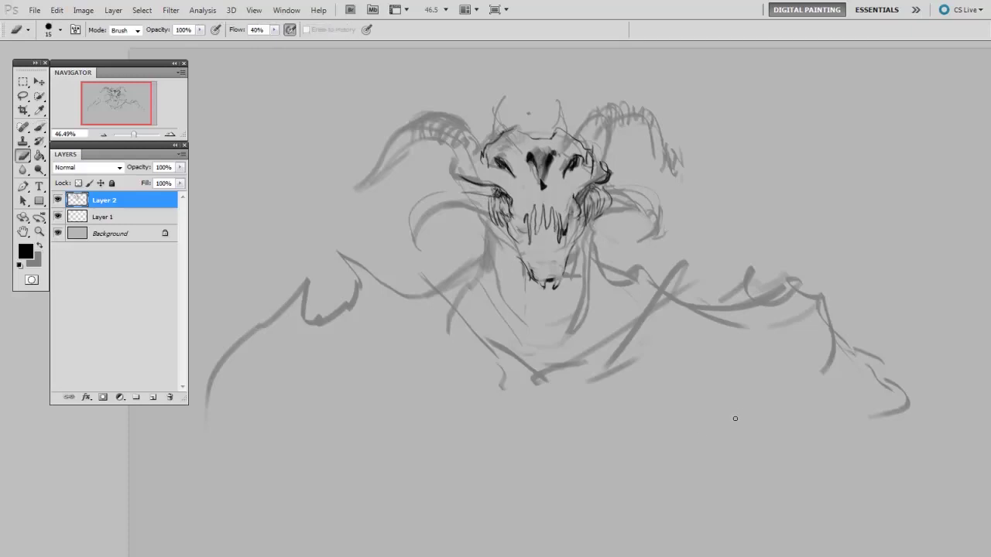
key(b)
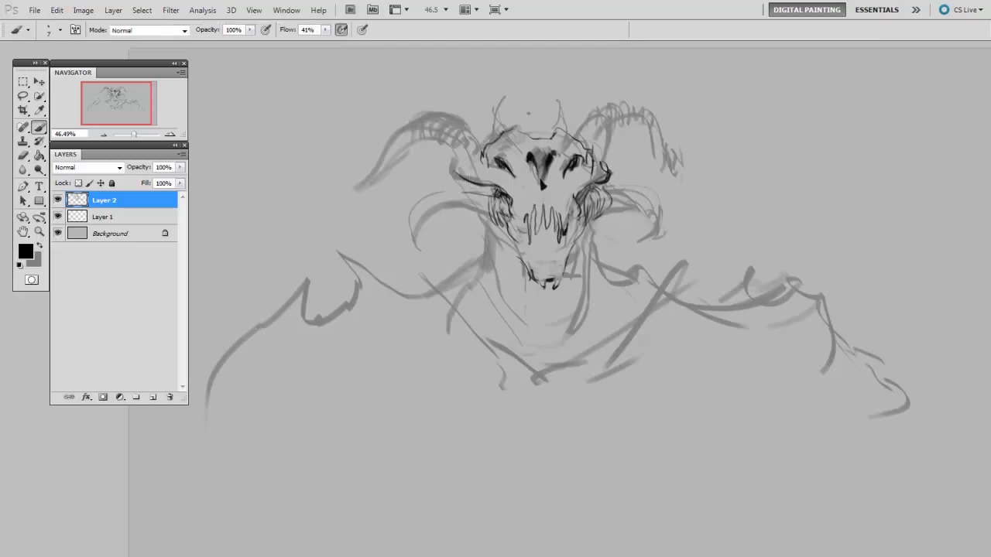
drag(448, 152, 469, 184)
mouse_move(605, 173)
mouse_down()
mouse_move(609, 141)
mouse_move(633, 110)
mouse_up()
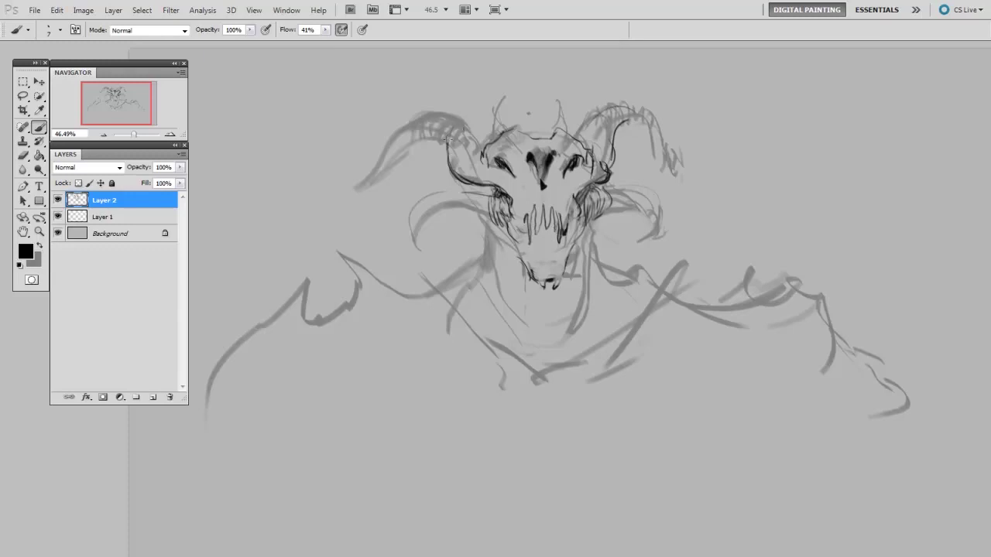
- Darken the left and inner right horn lines and erase stray marks between the nostrils
drag(454, 123, 470, 167)
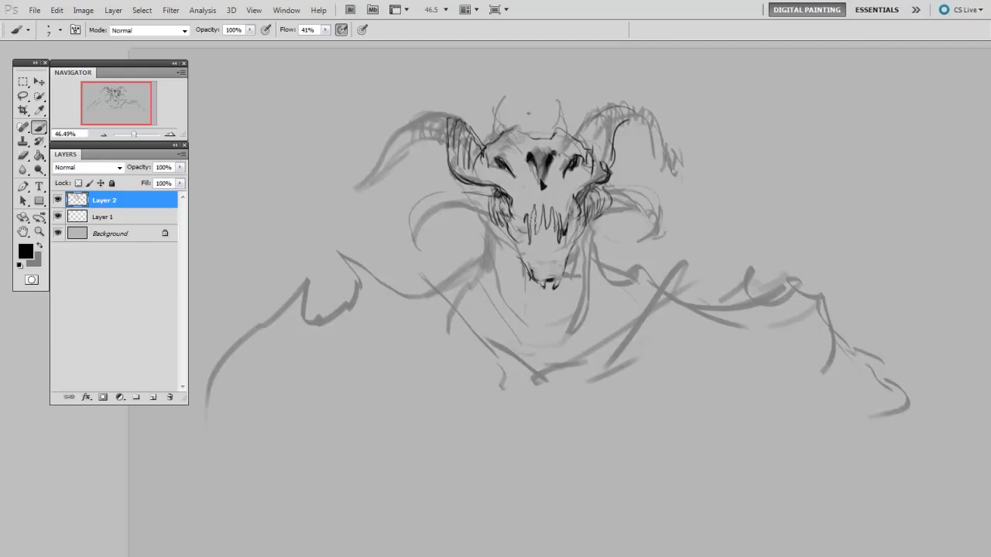
mouse_move(577, 138)
mouse_down()
mouse_move(606, 124)
mouse_move(609, 110)
mouse_up()
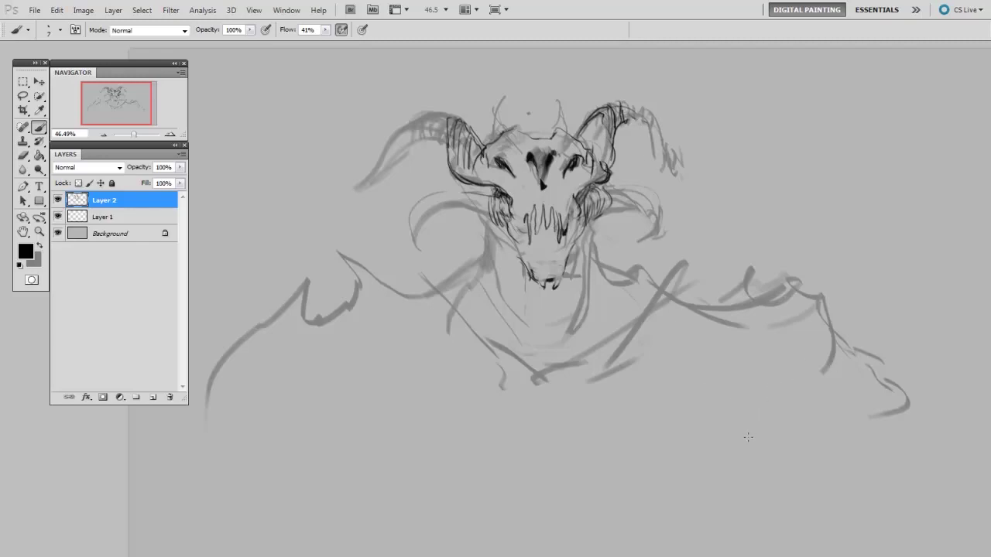
key(e)
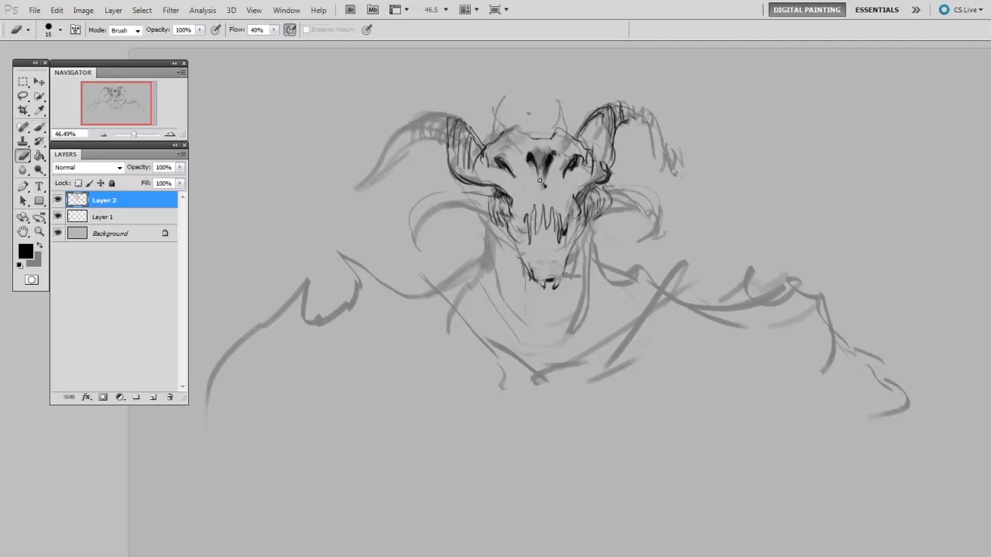
mouse_move(539, 180)
mouse_down()
mouse_move(544, 161)
mouse_move(546, 189)
mouse_up()
key(b)
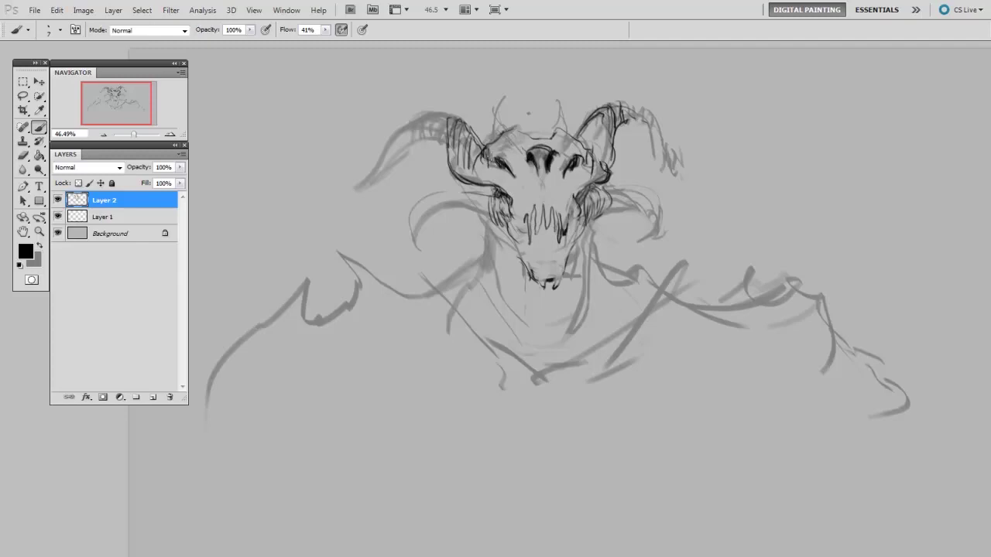
key(e)
drag(488, 169, 494, 164)
key(b)
key(e)
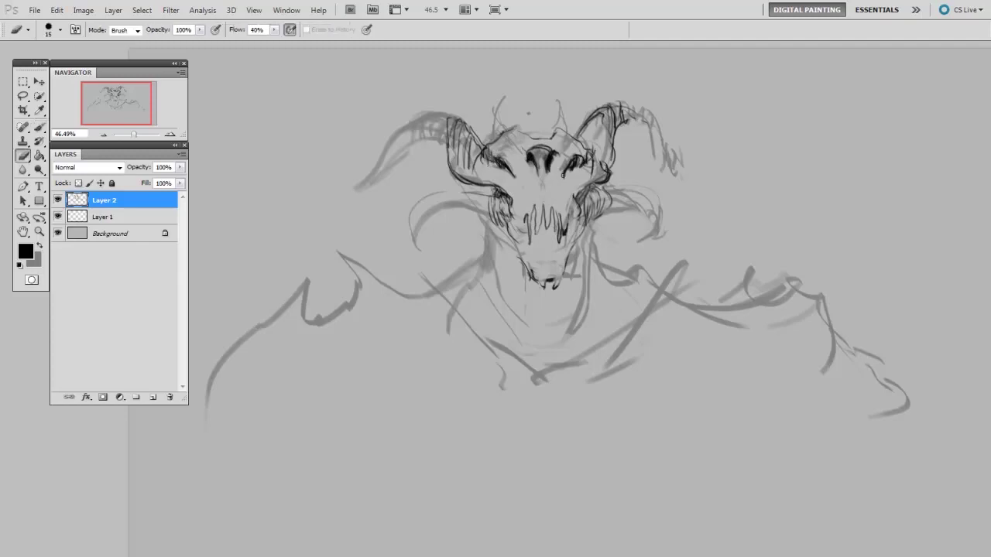
key(b)
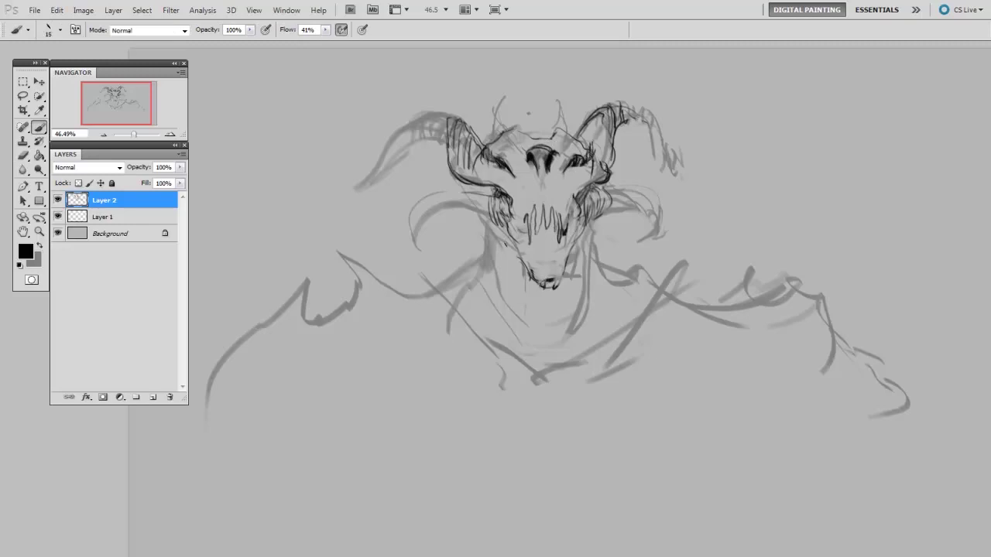
- Shade both sides of the snout with dark strokes, then add a new Layer 3 below Layer 2
mouse_move(481, 256)
mouse_down()
mouse_move(499, 225)
mouse_move(493, 262)
mouse_move(508, 275)
mouse_move(514, 263)
mouse_up()
mouse_move(589, 231)
mouse_down()
mouse_move(584, 267)
mouse_move(576, 263)
mouse_move(585, 242)
mouse_move(587, 268)
mouse_up()
key(bracketleft)
key(bracketleft)
key(bracketleft)
drag(494, 219, 482, 268)
drag(500, 226, 516, 252)
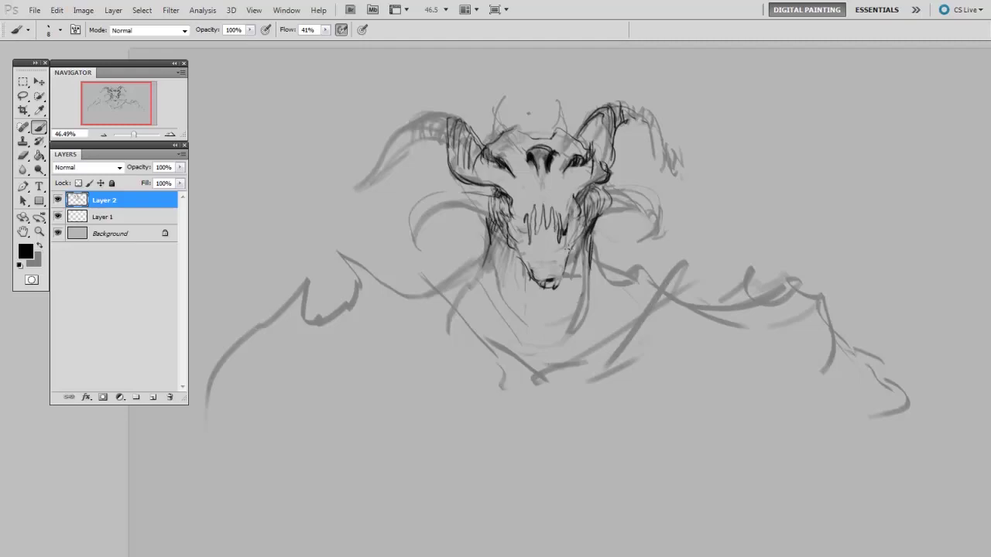
drag(594, 219, 627, 209)
click(123, 223)
key(ctrl+alt+shift+n)
- With a 35 px soft brush in mid grey, shade the neck, face centre and under the chin
right_click(571, 329)
click(600, 325)
key(Return)
alt+click(502, 233)
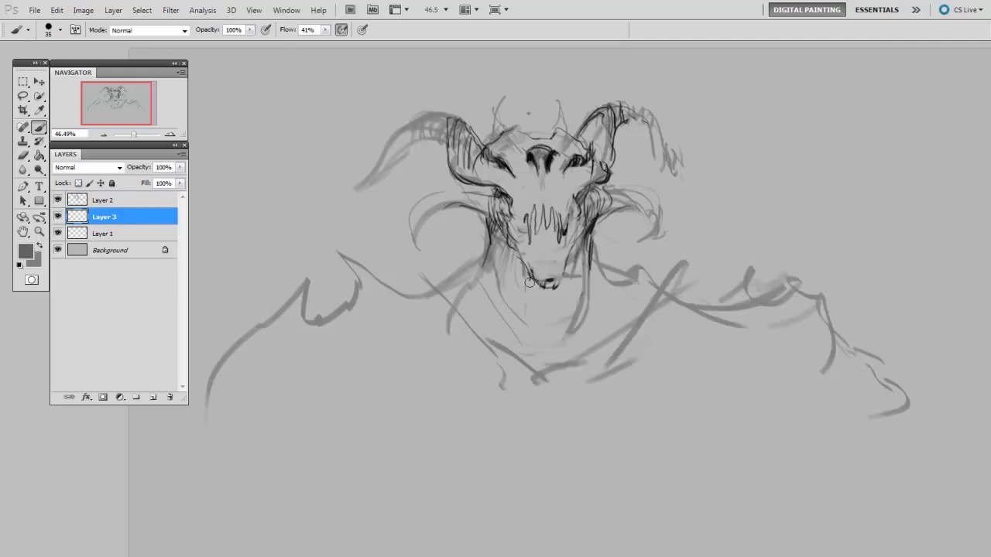
mouse_move(500, 232)
mouse_down()
mouse_move(497, 250)
mouse_move(548, 336)
mouse_move(562, 337)
mouse_up()
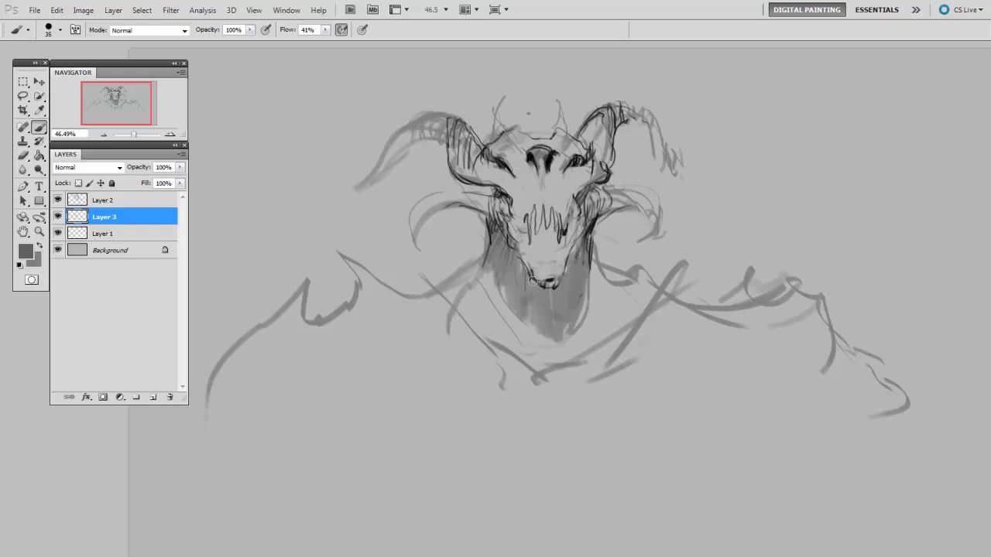
mouse_move(538, 163)
mouse_down()
mouse_move(542, 288)
mouse_move(554, 283)
mouse_move(543, 279)
mouse_up()
drag(546, 208, 544, 256)
mouse_move(523, 323)
mouse_down()
mouse_move(577, 370)
mouse_move(546, 379)
mouse_up()
- Add dark strokes at the top of the head and shade the left horn's base
key(bracketleft)
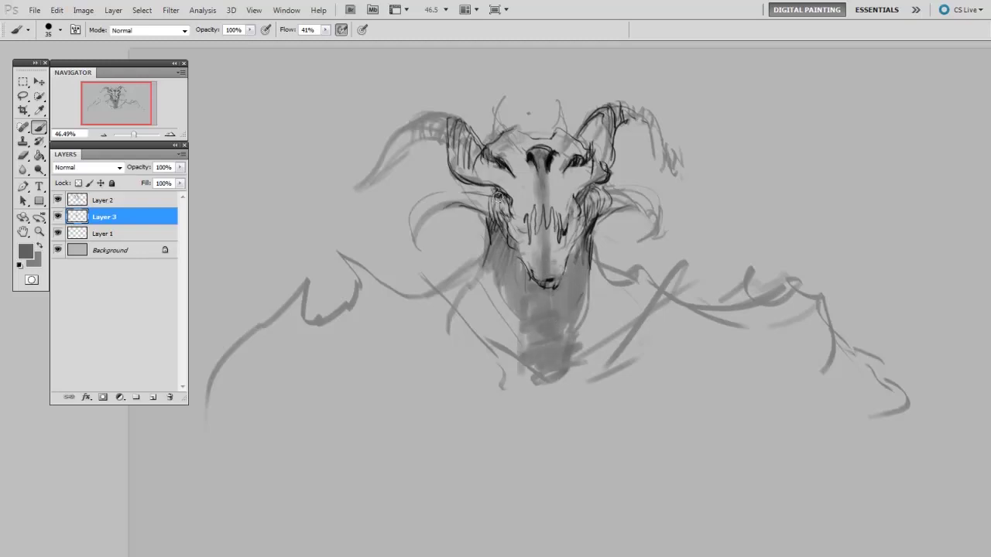
drag(559, 105, 561, 135)
key(bracketright)
mouse_move(502, 108)
mouse_down()
mouse_move(504, 129)
mouse_move(469, 147)
mouse_up()
key(bracketright)
drag(457, 113, 477, 174)
- Refine the left horn base with the eraser, then paint dark strokes on the left horn and cheek
key(e)
mouse_move(454, 125)
mouse_down()
mouse_move(488, 170)
mouse_move(471, 133)
mouse_up()
key(b)
mouse_move(450, 108)
mouse_down()
mouse_move(422, 116)
mouse_move(392, 151)
mouse_move(397, 142)
mouse_up()
key(e)
key(b)
drag(464, 193, 433, 206)
mouse_move(504, 194)
mouse_down()
mouse_move(426, 202)
mouse_move(403, 236)
mouse_move(402, 200)
mouse_move(465, 190)
mouse_up()
- Paint dark strokes along the right cheek curve and reinforce the right horn
key(e)
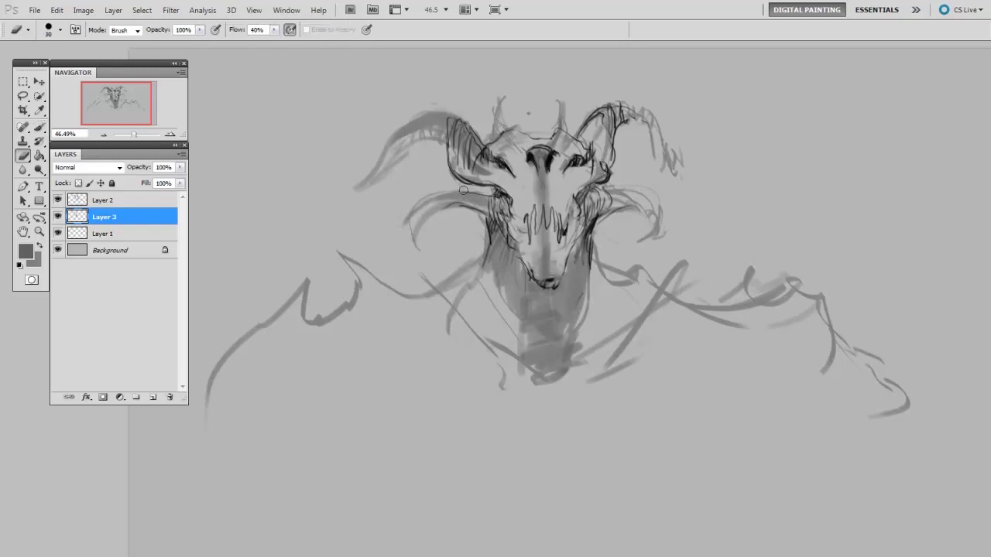
key(b)
mouse_move(585, 203)
mouse_down()
mouse_move(622, 194)
mouse_move(659, 218)
mouse_move(651, 234)
mouse_up()
key(e)
key(b)
mouse_move(592, 128)
mouse_down()
mouse_move(602, 159)
mouse_move(635, 105)
mouse_move(664, 130)
mouse_move(626, 108)
mouse_move(674, 170)
mouse_up()
- Paint broad grey shading under the head and beneath the right wing
key(e)
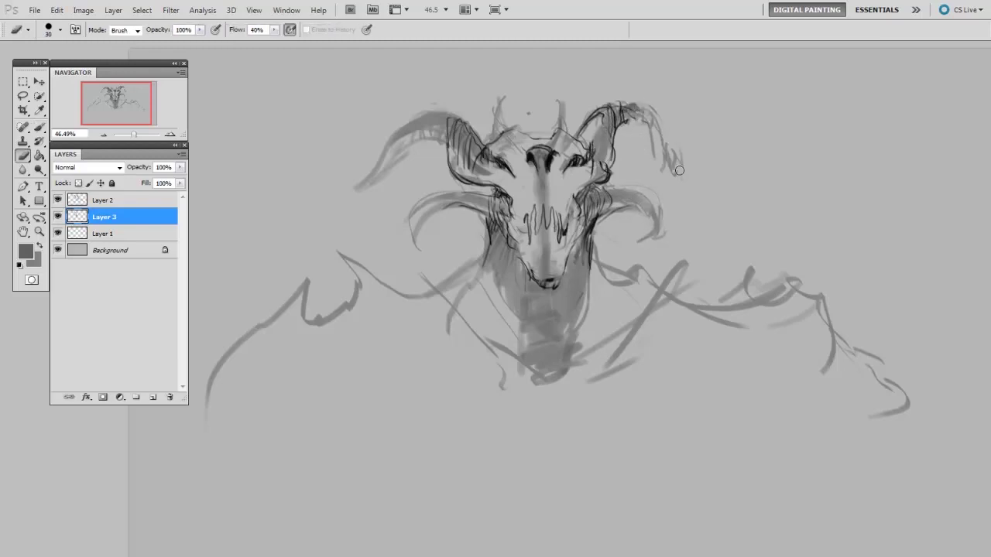
key(b)
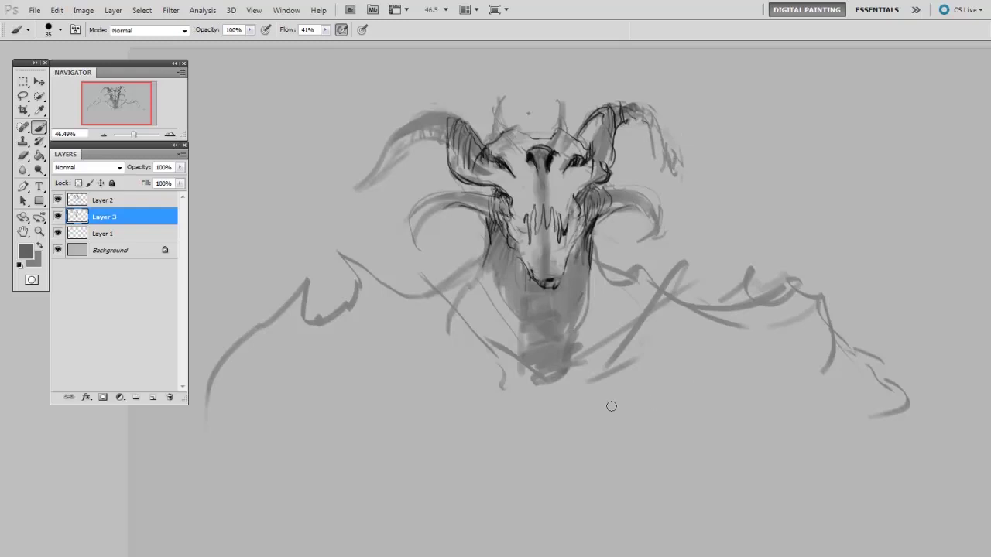
drag(673, 292, 593, 364)
key(bracketright)
key(bracketright)
key(bracketright)
mouse_move(449, 310)
mouse_down()
mouse_move(471, 387)
mouse_move(388, 324)
mouse_move(421, 343)
mouse_move(604, 379)
mouse_up()
- Shade grey below both wings, then erase to lighten the edges along the chest and wing bottoms
key(e)
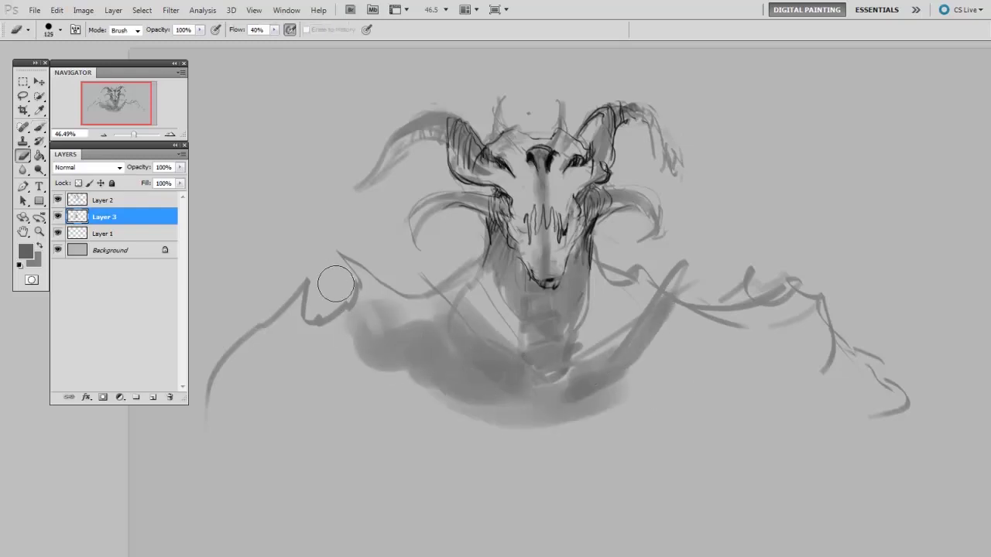
drag(332, 277, 391, 364)
key(b)
mouse_move(310, 333)
mouse_down()
mouse_move(361, 348)
mouse_move(426, 387)
mouse_up()
key(e)
key(bracketright)
key(b)
mouse_move(670, 349)
mouse_down()
mouse_move(700, 361)
mouse_move(828, 329)
mouse_move(654, 380)
mouse_move(637, 405)
mouse_move(542, 422)
mouse_up()
key(e)
key(bracketright)
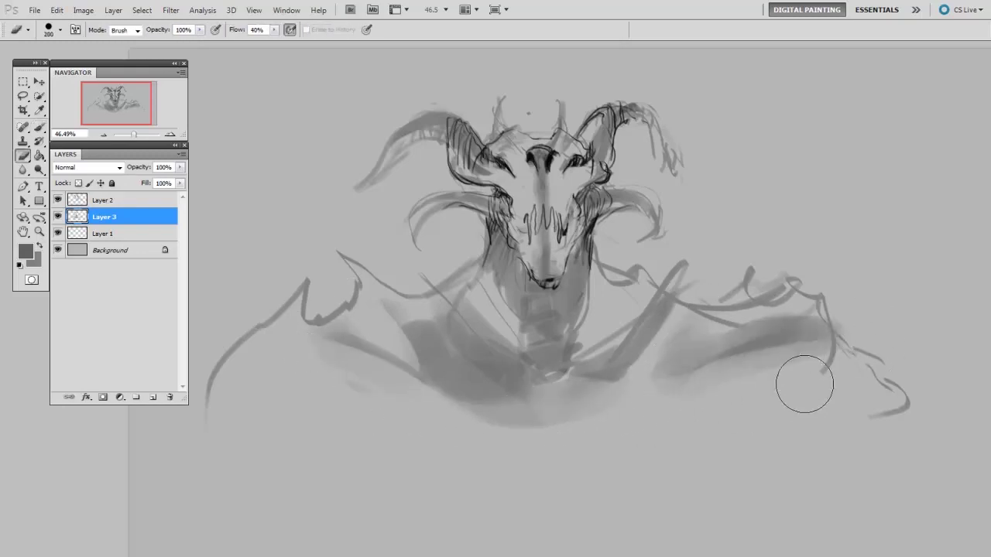
mouse_move(395, 417)
mouse_down()
mouse_move(549, 442)
mouse_move(566, 440)
mouse_move(371, 391)
mouse_move(658, 400)
mouse_up()
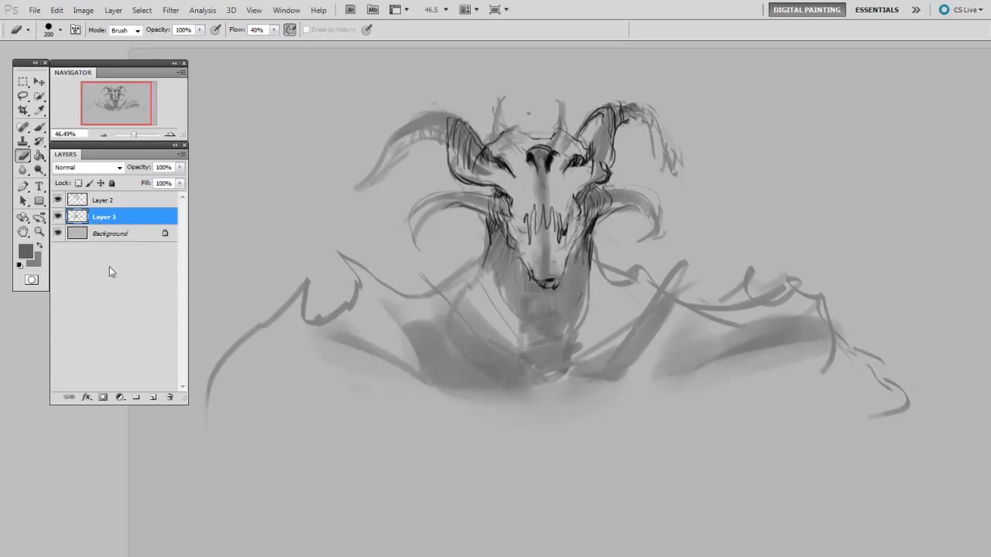
- Move Layer 3 below Layer 1 and paint soft grey shading behind the head with a larger brush
drag(101, 218, 109, 267)
key(b)
key(bracketright)
key(bracketright)
key(bracketright)
key(bracketright)
key(bracketright)
key(bracketright)
mouse_move(557, 240)
mouse_down()
mouse_move(299, 177)
mouse_move(764, 177)
mouse_move(287, 165)
mouse_move(712, 128)
mouse_move(255, 144)
mouse_move(823, 210)
mouse_move(276, 299)
mouse_move(761, 301)
mouse_move(586, 100)
mouse_up()
- Erase to lighten the face centre, chest, left wing and a patch right of the neck
key(e)
mouse_move(529, 170)
mouse_down()
mouse_move(546, 236)
mouse_move(527, 302)
mouse_move(495, 256)
mouse_move(433, 341)
mouse_move(473, 295)
mouse_move(376, 332)
mouse_move(377, 294)
mouse_move(415, 306)
mouse_up()
key(bracketright)
key(bracketright)
key(bracketleft)
key(bracketleft)
key(bracketleft)
drag(368, 281, 350, 265)
drag(313, 341, 291, 325)
mouse_move(620, 310)
mouse_down()
mouse_move(587, 319)
mouse_move(577, 279)
mouse_move(650, 286)
mouse_move(581, 341)
mouse_move(708, 327)
mouse_move(744, 364)
mouse_up()
- Carve light arcs either side of the face, lighten the right horn, and define the brow
key(bracketleft)
key(bracketleft)
key(bracketleft)
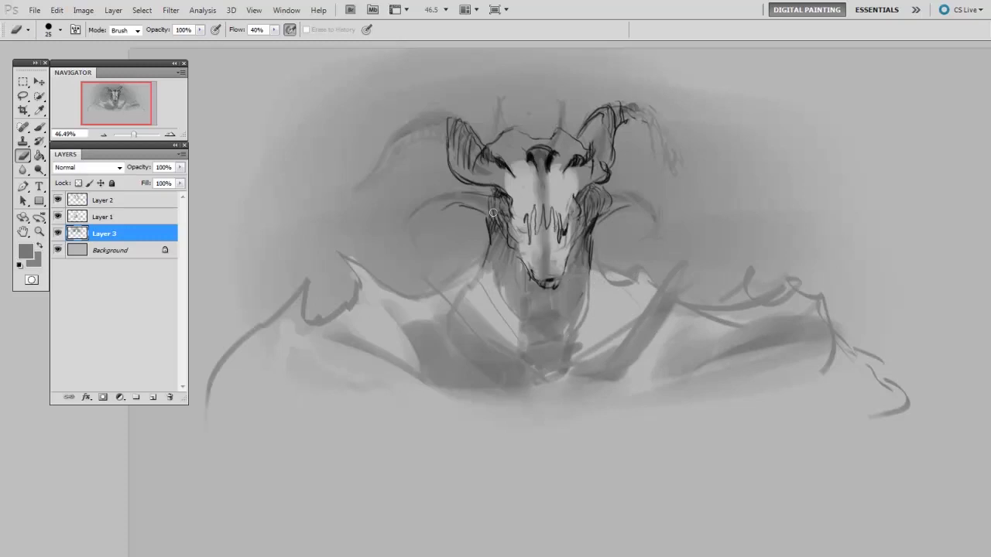
mouse_move(445, 199)
mouse_down()
mouse_move(406, 236)
mouse_move(511, 216)
mouse_up()
key(bracketright)
key(bracketright)
key(bracketright)
mouse_move(577, 210)
mouse_down()
mouse_move(650, 200)
mouse_move(639, 243)
mouse_up()
key(bracketleft)
key(bracketleft)
key(bracketleft)
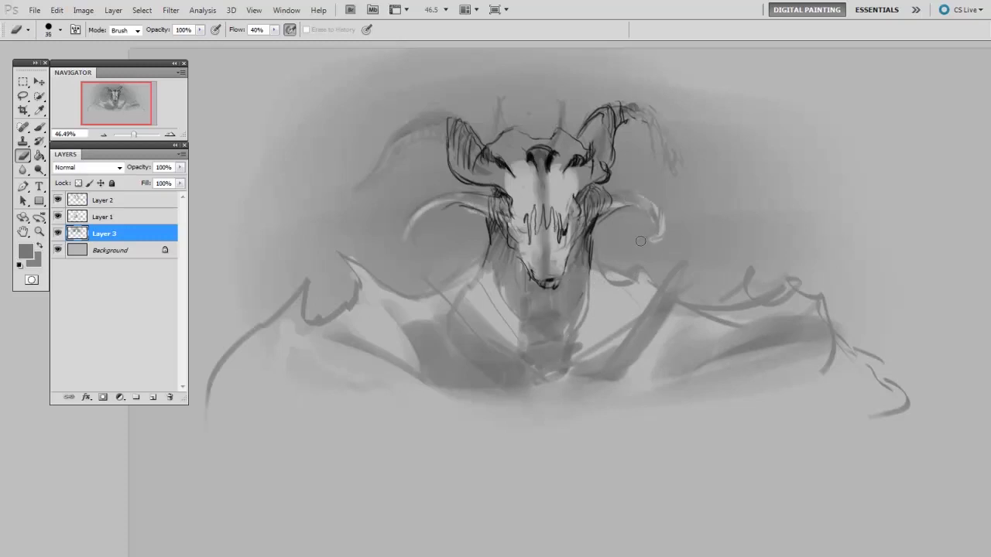
key(bracketright)
key(bracketright)
key(bracketright)
drag(646, 116, 662, 163)
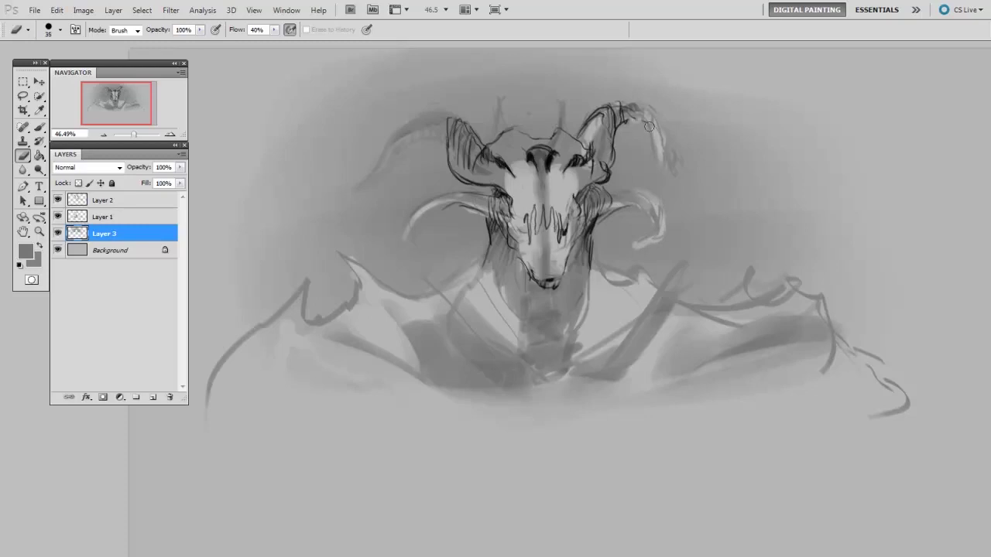
mouse_move(540, 158)
mouse_down()
mouse_move(495, 166)
mouse_move(577, 155)
mouse_up()
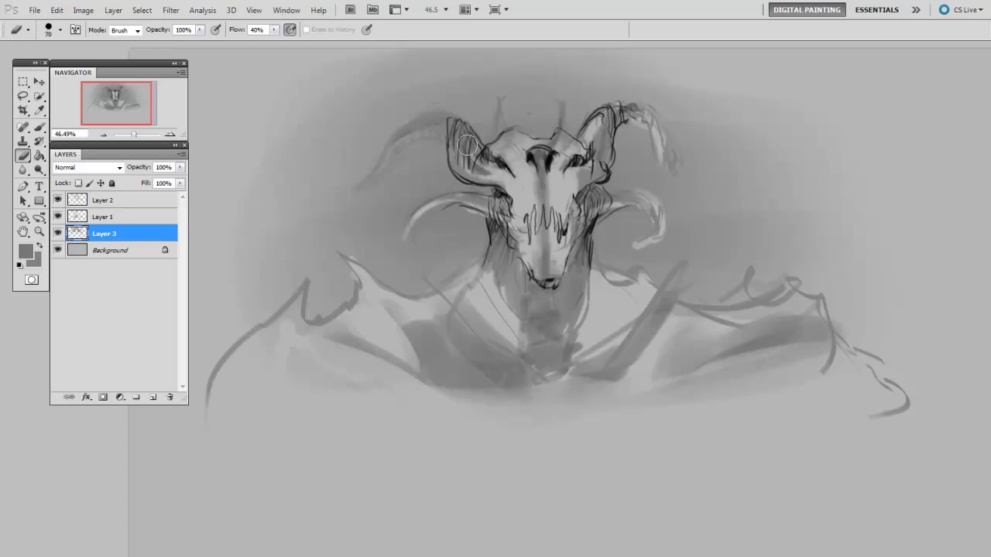
- Lighten the left horn arc, undo the inner-arc lightening, and select all three sketch layers
key(bracketleft)
key(bracketleft)
key(bracketleft)
drag(364, 184, 433, 118)
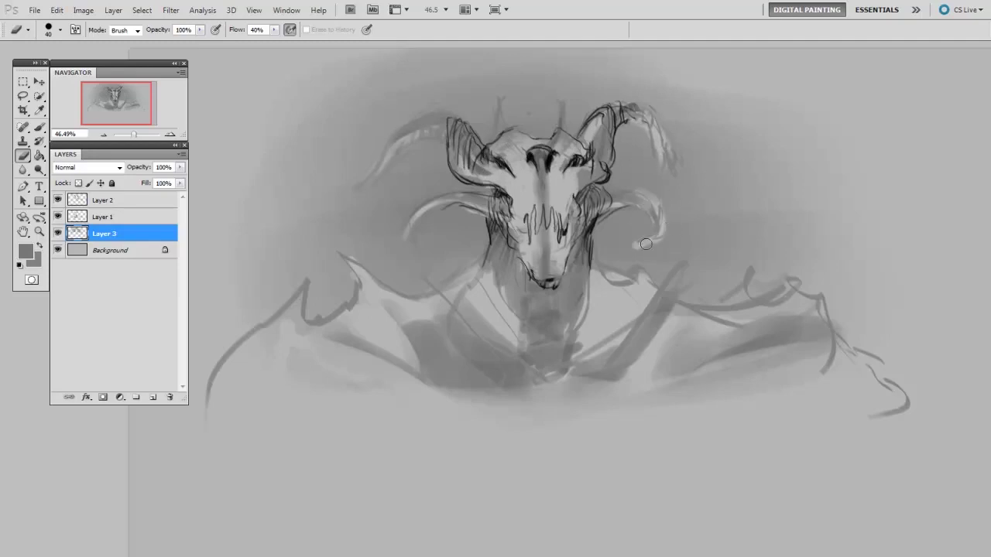
key(b)
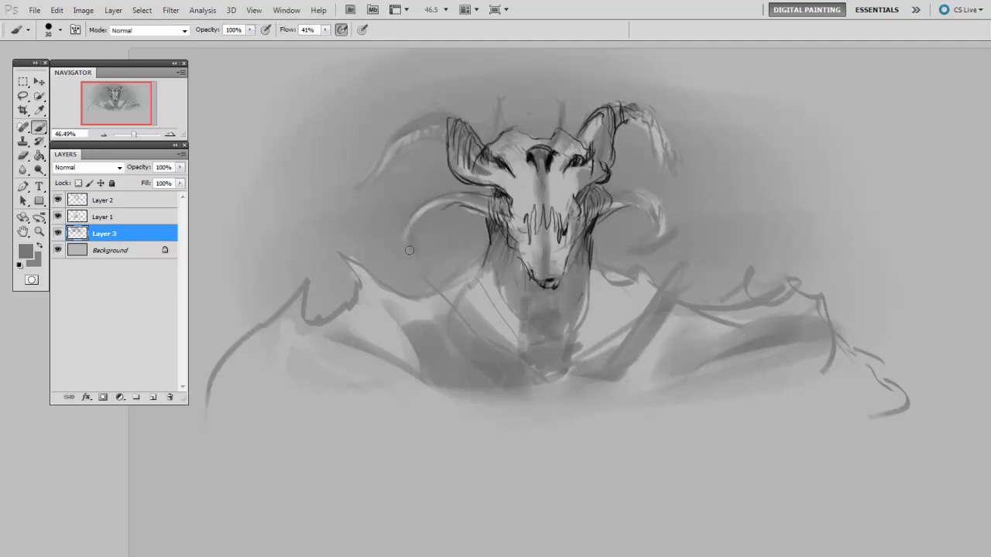
key(e)
drag(416, 252, 400, 202)
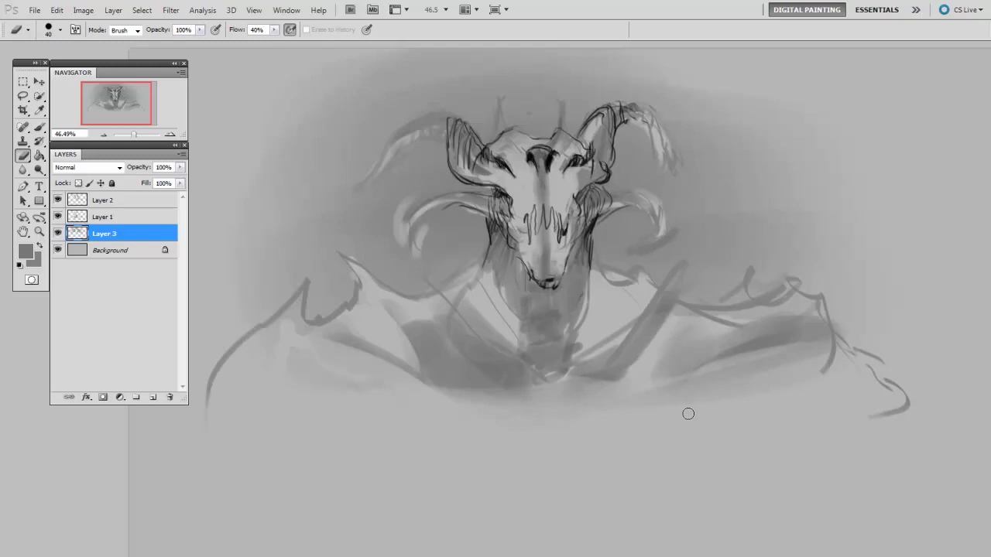
key(ctrl+z)
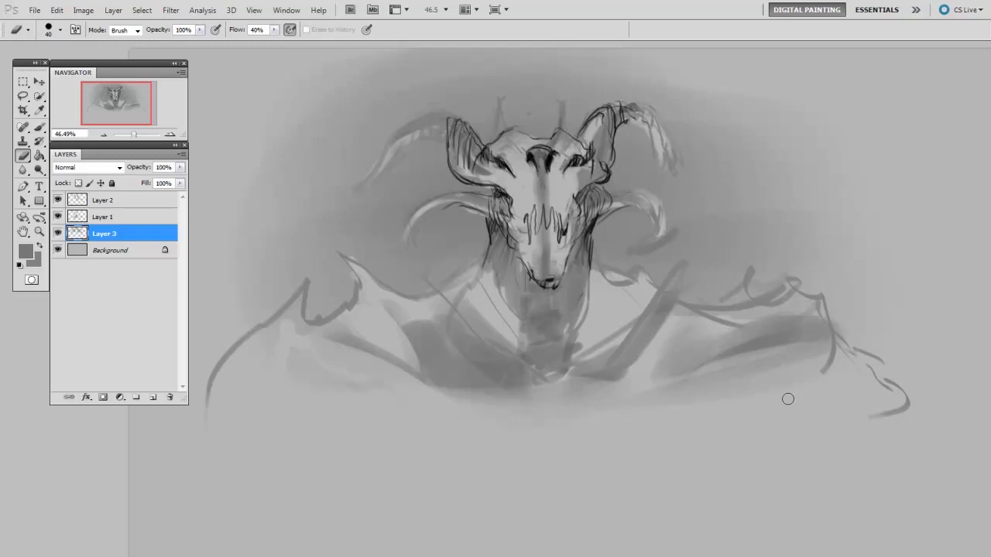
shift+click(116, 200)
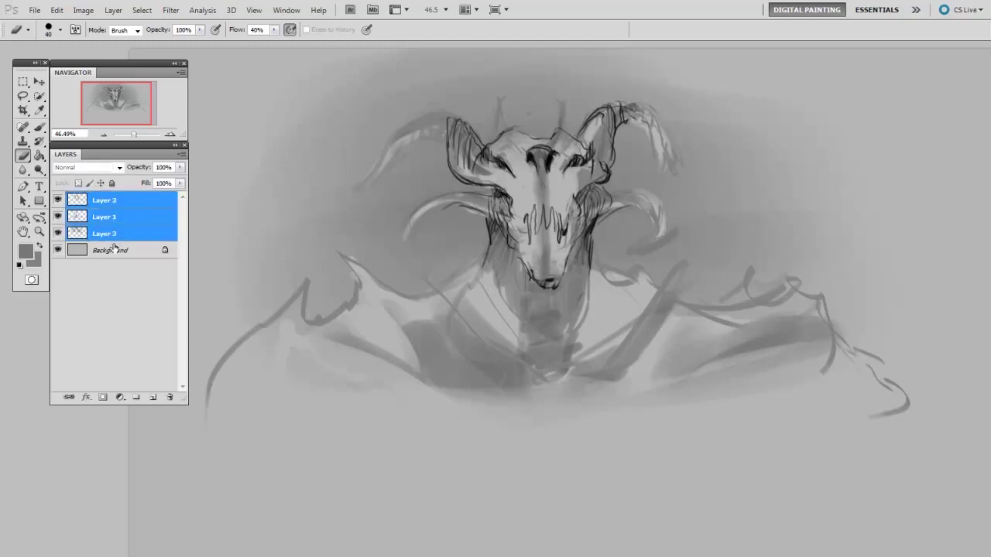
- Merge the sketch layers into one and set a 15 px brush with a sampled dark grey
key(ctrl+e)
key(b)
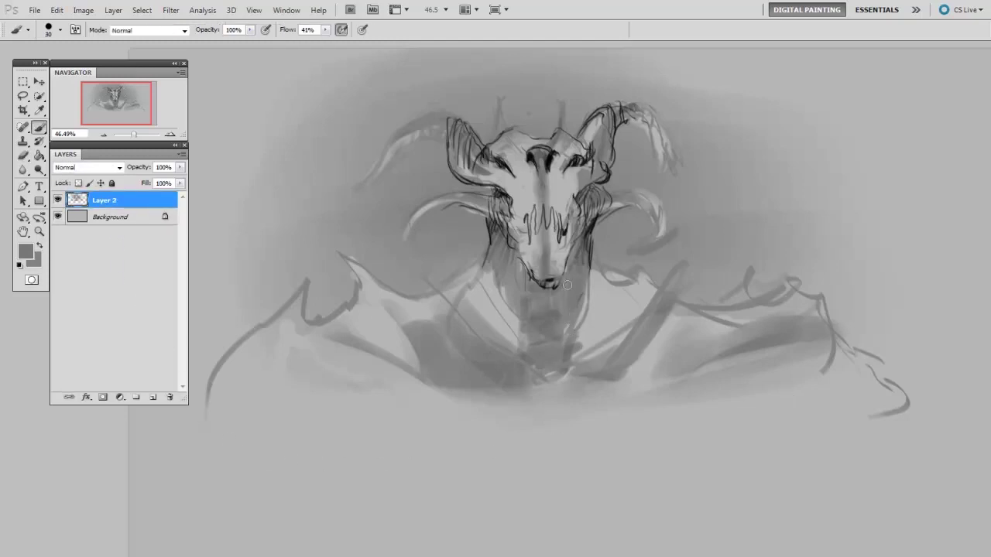
right_click(546, 244)
click(720, 458)
key(Return)
alt+click(500, 192)
- Trace both horn curves in dark strokes and lighten the left horn's lower curve
mouse_move(411, 238)
mouse_down()
mouse_move(452, 196)
mouse_move(418, 249)
mouse_up()
mouse_move(653, 200)
mouse_down()
mouse_move(660, 243)
mouse_move(640, 249)
mouse_up()
alt+click(631, 217)
key(bracketright)
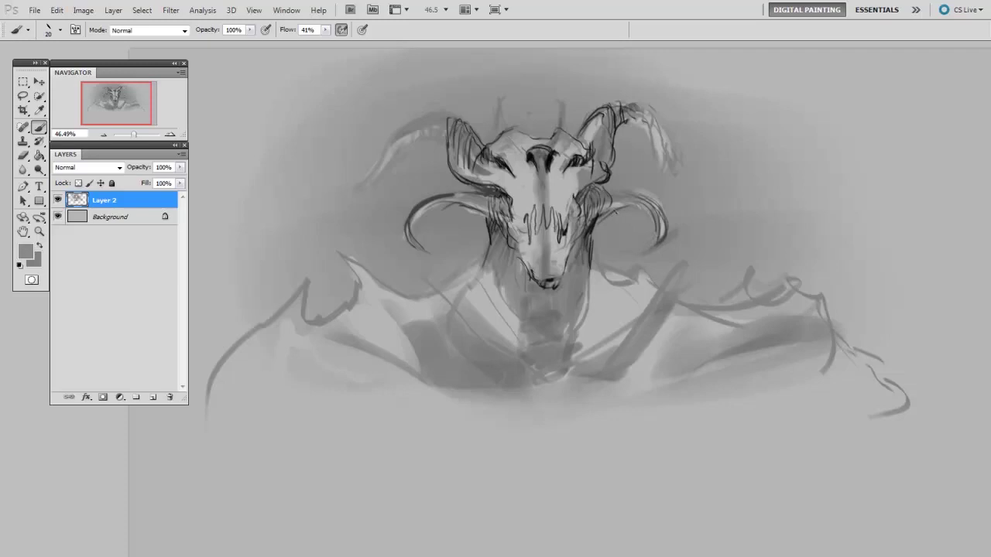
alt+click(436, 193)
alt+click(480, 199)
drag(411, 245, 452, 195)
key(bracketleft)
key(bracketleft)
alt+click(439, 200)
mouse_move(459, 193)
mouse_down()
mouse_move(462, 202)
mouse_move(500, 199)
mouse_up()
- Sample greys across the face, ending on near-black from a head line, with brush size 10
alt+click(515, 199)
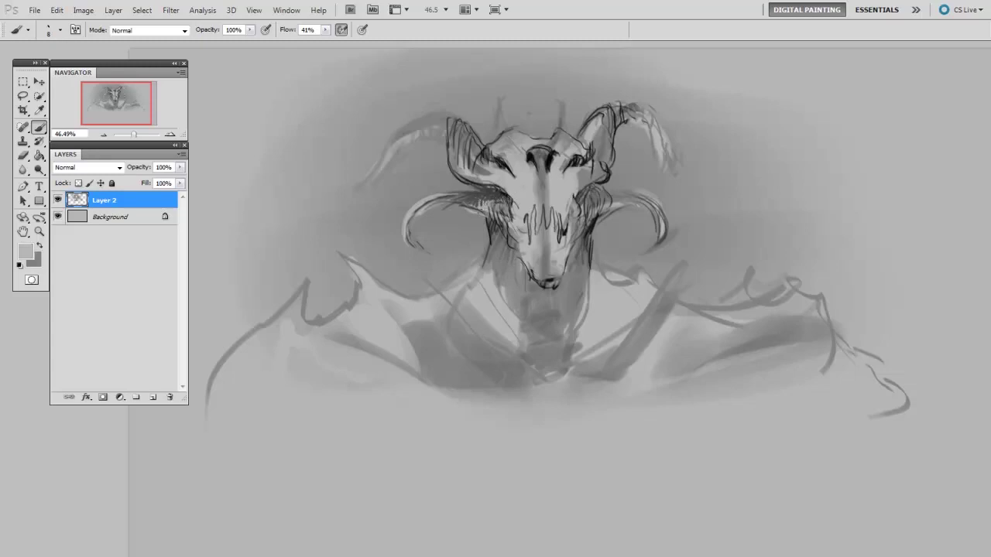
alt+click(513, 194)
alt+click(537, 174)
alt+click(545, 163)
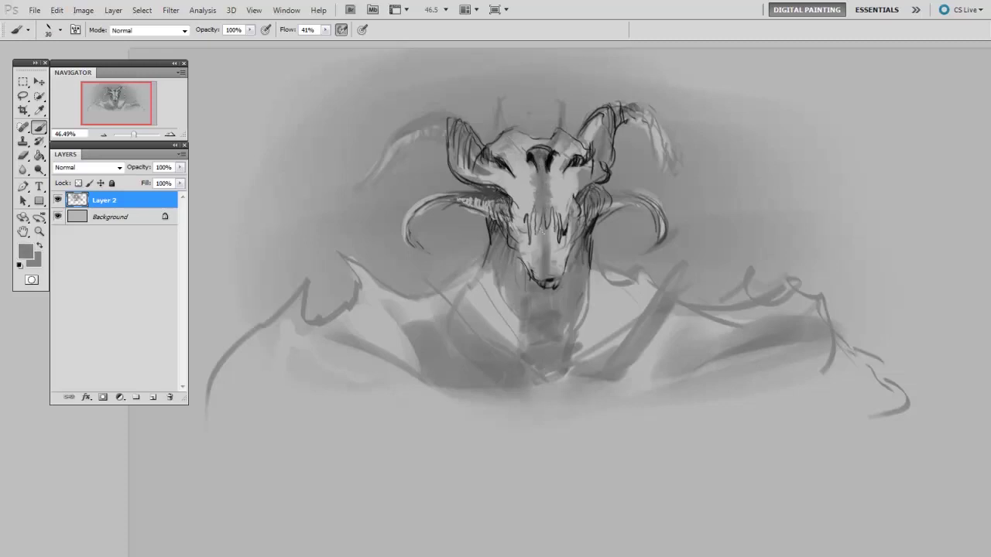
alt+click(556, 152)
key(bracketright)
- Paint dark strokes down the snout's middle and darken the lower jaw
drag(552, 203, 553, 235)
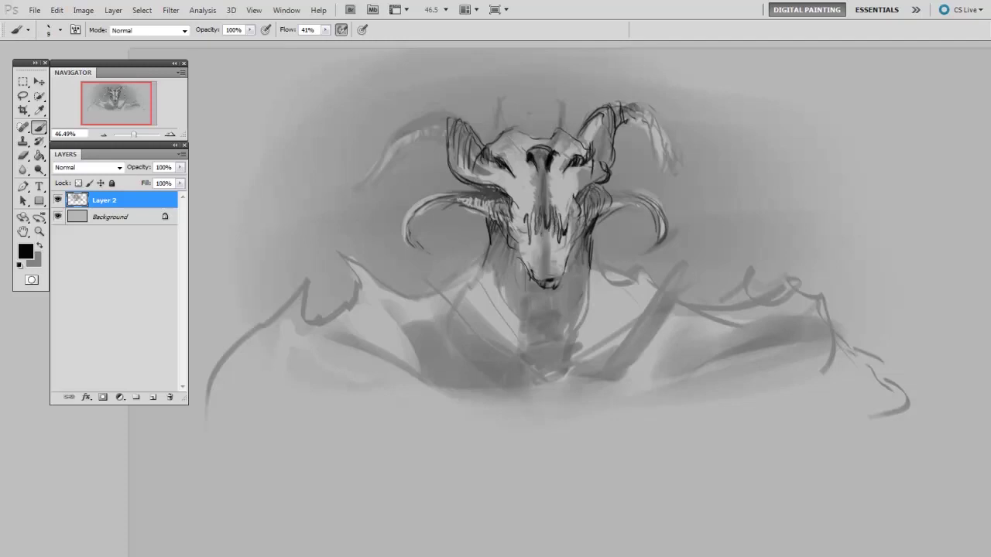
mouse_move(549, 201)
mouse_down()
mouse_move(540, 247)
mouse_move(556, 243)
mouse_move(536, 241)
mouse_up()
key(bracketleft)
alt+click(538, 240)
alt+click(544, 222)
mouse_move(542, 237)
mouse_down()
mouse_move(550, 247)
mouse_move(538, 271)
mouse_move(555, 287)
mouse_move(542, 296)
mouse_move(557, 305)
mouse_up()
- Add dark strokes along the snout's right side using sampled near-black
alt+click(570, 254)
key(bracketleft)
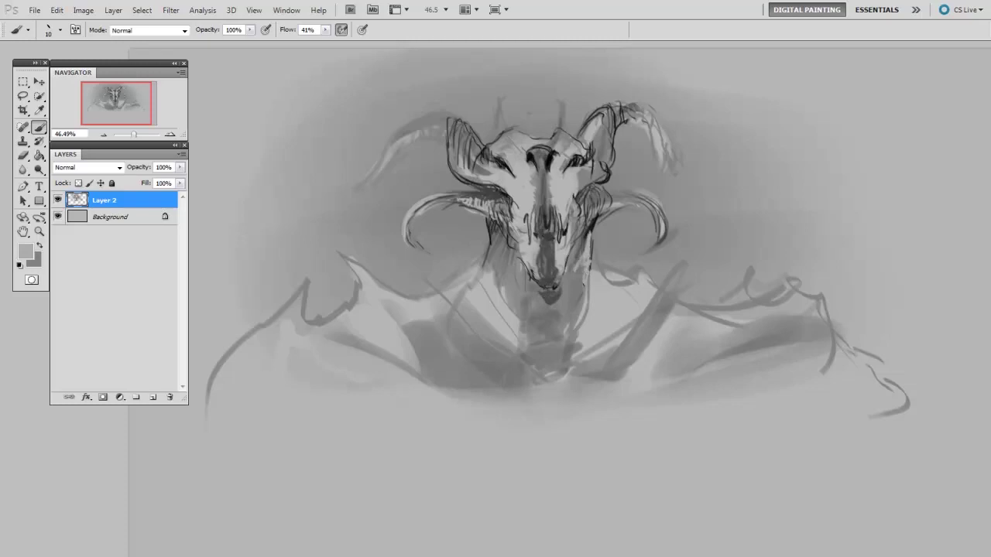
alt+click(597, 222)
key(bracketleft)
mouse_move(582, 242)
mouse_down()
mouse_move(560, 277)
mouse_move(571, 258)
mouse_move(563, 314)
mouse_up()
alt+click(593, 244)
drag(582, 259, 559, 313)
alt+click(587, 244)
- Darken the lower snout and add a thin light highlight stroke down it
key(])
key(])
key(])
mouse_move(577, 277)
mouse_down()
mouse_move(560, 314)
mouse_move(548, 308)
mouse_up()
alt+click(563, 250)
key([)
key([)
key([)
drag(565, 255, 563, 284)
key(])
key(])
alt+click(572, 263)
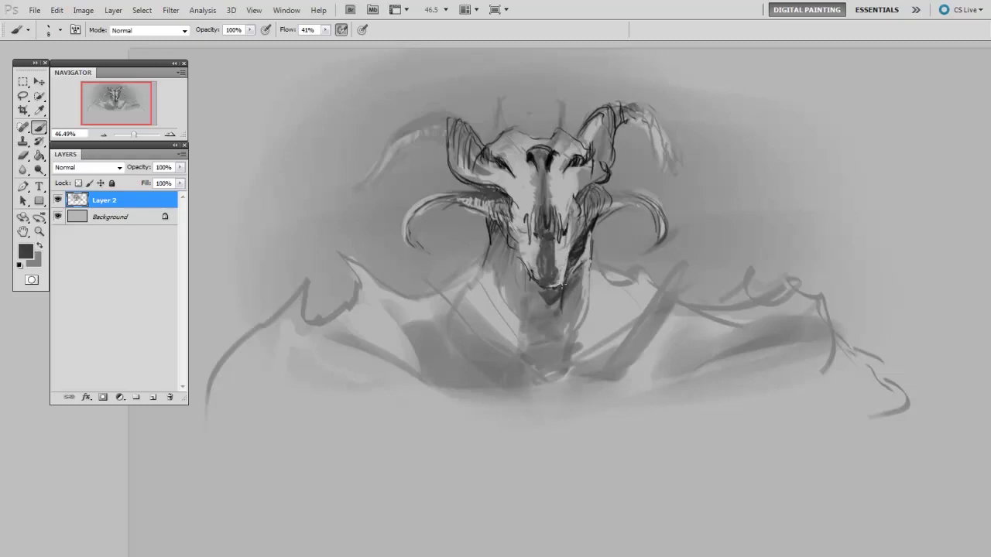
alt+click(587, 247)
drag(573, 268, 549, 308)
- Hatch dark strokes across the lower snout, jaw and down the neck
key(bracketright)
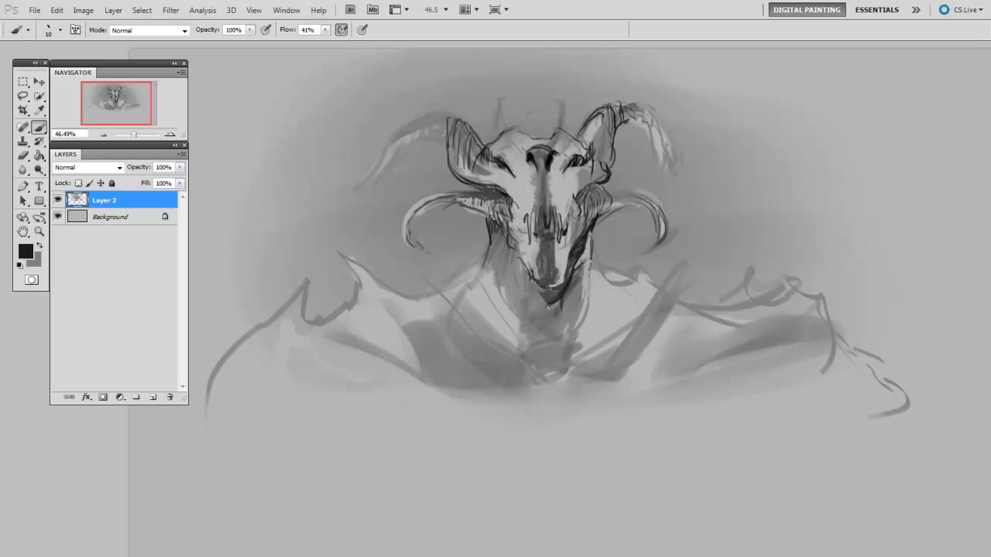
key(bracketright)
drag(521, 259, 550, 309)
drag(521, 281, 549, 319)
mouse_move(525, 300)
mouse_down()
mouse_move(546, 325)
mouse_move(549, 368)
mouse_up()
drag(559, 322, 551, 359)
- Darken the right side of the neck with 9 px and 20 px strokes
key(bracketleft)
key(bracketleft)
key(bracketleft)
mouse_move(584, 295)
mouse_down()
mouse_move(576, 336)
mouse_move(566, 315)
mouse_up()
key(bracketright)
key(bracketright)
mouse_move(582, 268)
mouse_down()
mouse_move(564, 333)
mouse_move(597, 301)
mouse_move(611, 342)
mouse_move(629, 338)
mouse_move(630, 325)
mouse_move(590, 362)
mouse_move(572, 348)
mouse_move(593, 377)
mouse_up()
alt+click(583, 289)
alt+click(619, 305)
alt+click(590, 363)
- With black, lay a dark horizontal bar beneath the neck and hatch its left side
key(bracketleft)
alt+click(551, 361)
mouse_move(572, 337)
mouse_down()
mouse_move(557, 364)
mouse_move(597, 376)
mouse_up()
mouse_move(531, 378)
mouse_down()
mouse_move(626, 378)
mouse_move(482, 386)
mouse_up()
key(bracketleft)
drag(485, 316, 519, 350)
- Add dark hatching on the neck's left side and soften it with grey strokes
mouse_move(491, 274)
mouse_down()
mouse_move(527, 337)
mouse_move(529, 323)
mouse_up()
alt+click(494, 306)
drag(489, 271, 511, 319)
alt+click(503, 258)
key(bracketright)
drag(505, 257, 511, 317)
- With a smaller brush, hatch thin dark strokes down the neck's left side
alt+click(525, 251)
key(bracketleft)
key(bracketleft)
key(bracketleft)
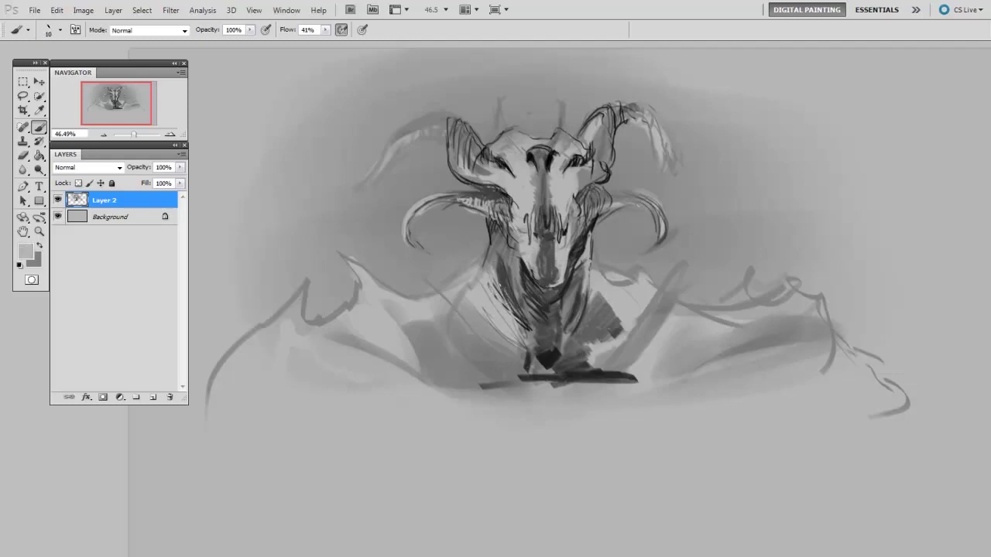
alt+click(506, 306)
drag(495, 295, 488, 263)
key(bracketleft)
alt+click(532, 249)
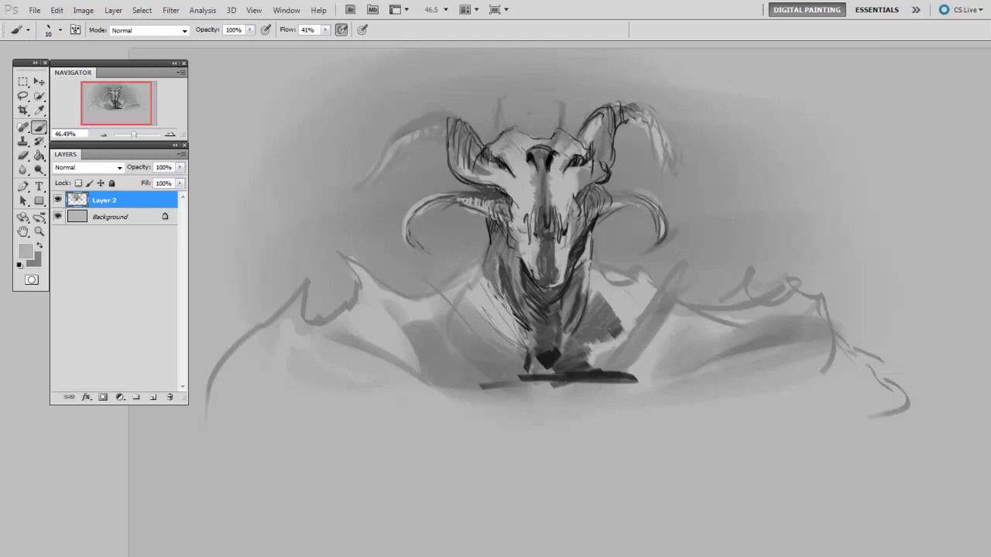
alt+click(490, 265)
drag(474, 285, 508, 341)
- Extend the dark diagonal hatching across the neck and chest
alt+click(554, 286)
mouse_move(500, 307)
mouse_down()
mouse_move(482, 330)
mouse_move(475, 319)
mouse_move(497, 345)
mouse_up()
alt+click(516, 293)
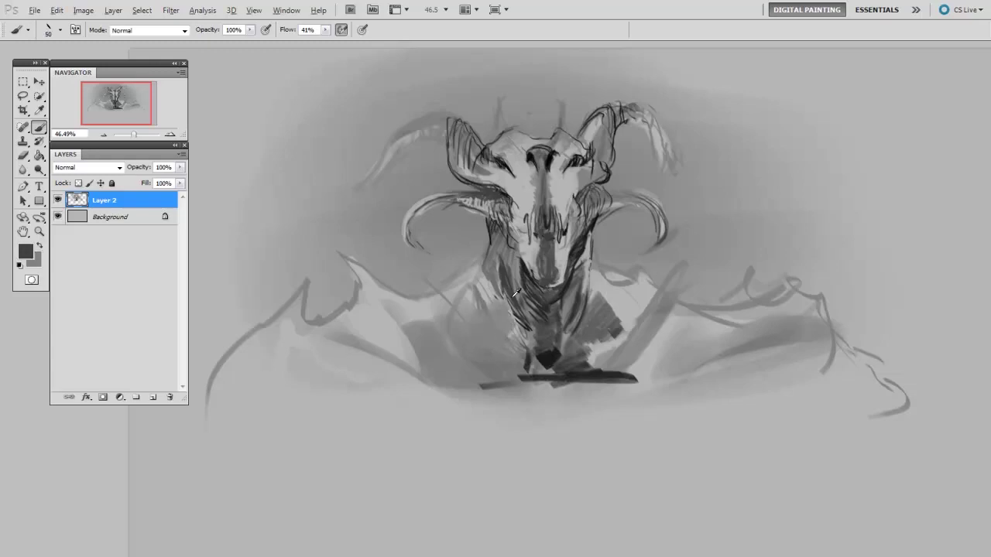
mouse_move(500, 307)
mouse_down()
mouse_move(474, 343)
mouse_move(496, 355)
mouse_up()
mouse_move(529, 325)
mouse_down()
mouse_move(514, 364)
mouse_move(503, 364)
mouse_up()
- Paint light grey over the neck hatching on both sides with a 40–45 brush
alt+click(548, 353)
key(bracketright)
alt+click(502, 288)
key(bracketright)
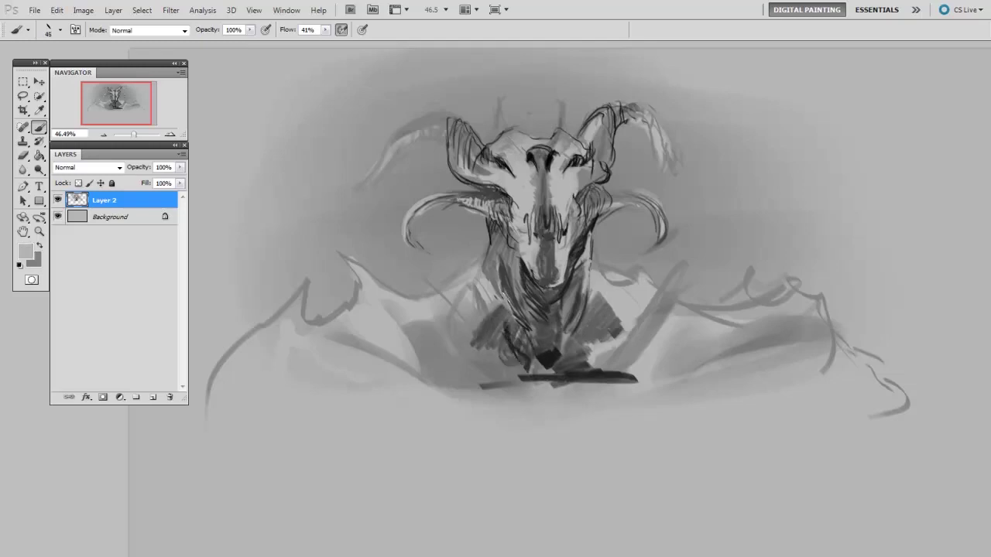
mouse_move(526, 302)
mouse_down()
mouse_move(508, 331)
mouse_move(517, 325)
mouse_up()
drag(520, 260, 514, 294)
key(bracketright)
key(bracketright)
key(bracketright)
key(bracketright)
mouse_move(586, 276)
mouse_down()
mouse_move(574, 315)
mouse_move(581, 329)
mouse_move(604, 331)
mouse_up()
mouse_move(470, 282)
mouse_down()
mouse_move(452, 311)
mouse_move(461, 314)
mouse_up()
key(bracketleft)
mouse_move(474, 263)
mouse_down()
mouse_move(443, 297)
mouse_move(453, 273)
mouse_up()
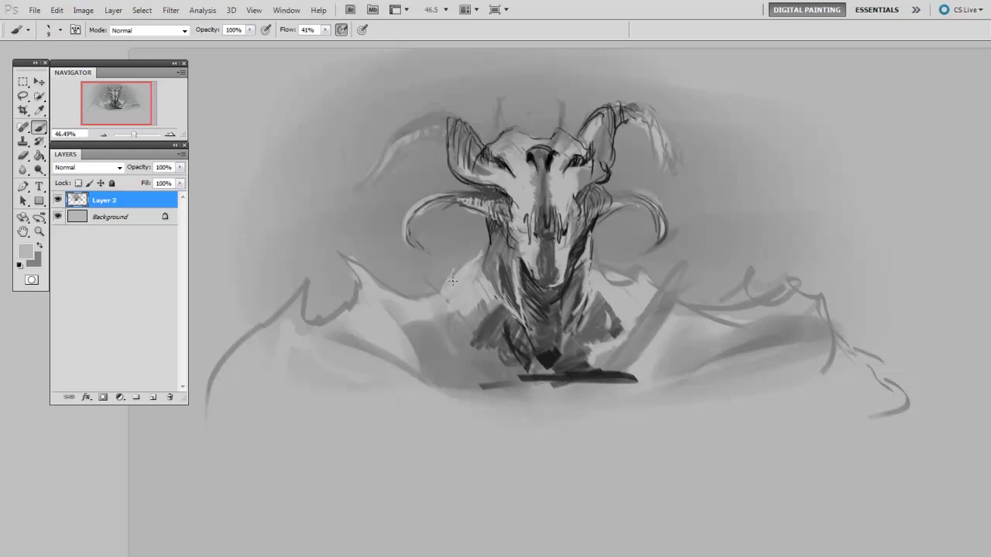
- Darken the area around the left eye with a sampled dark grey
alt+click(453, 264)
alt+click(497, 247)
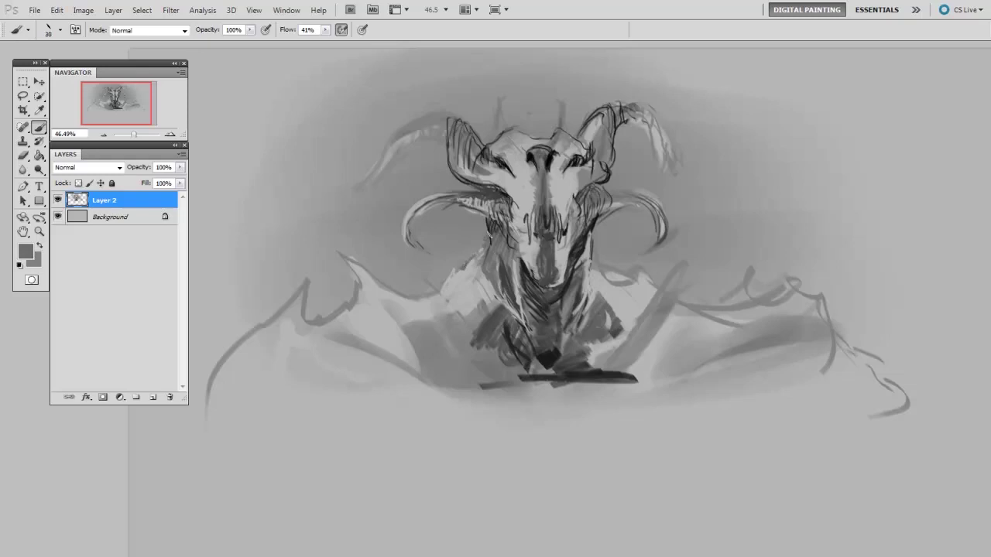
alt+click(606, 265)
alt+click(556, 332)
alt+click(545, 174)
alt+click(537, 156)
drag(521, 155, 515, 172)
key(bracketleft)
key(bracketleft)
key(bracketleft)
key(bracketright)
key(bracketright)
key(bracketright)
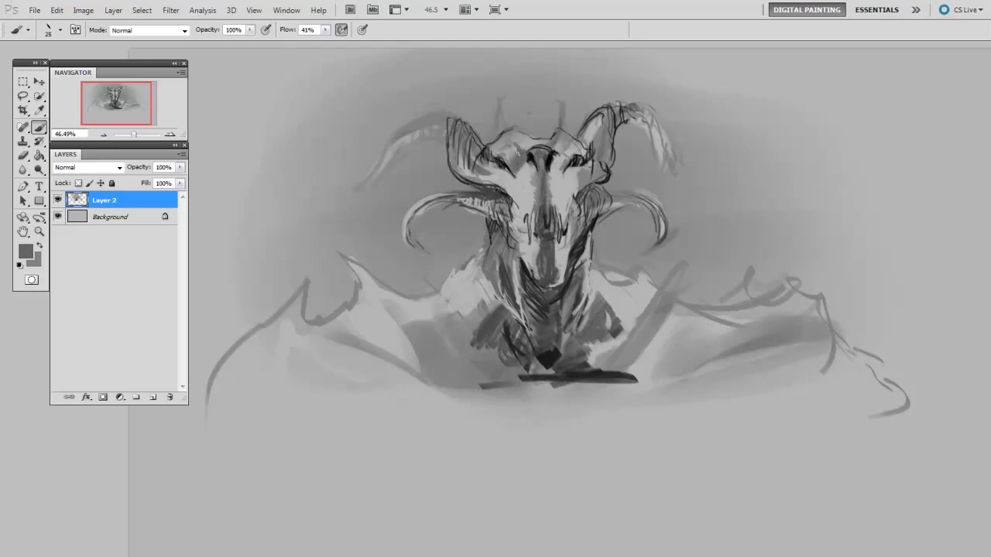
- Darken the nose area of the face with a 20 px brush
alt+click(554, 157)
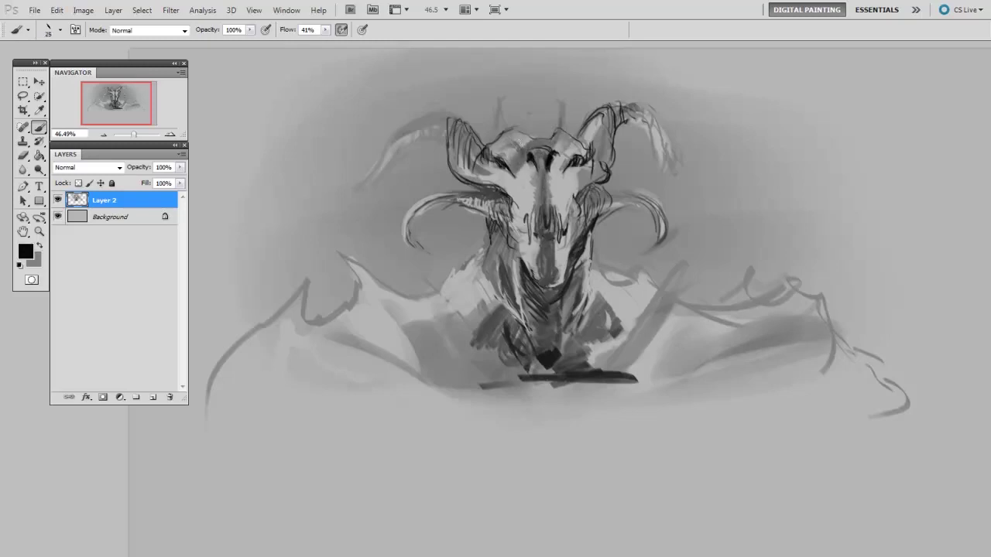
key(bracketleft)
key(bracketleft)
key(bracketright)
key(bracketright)
key(bracketright)
alt+click(559, 178)
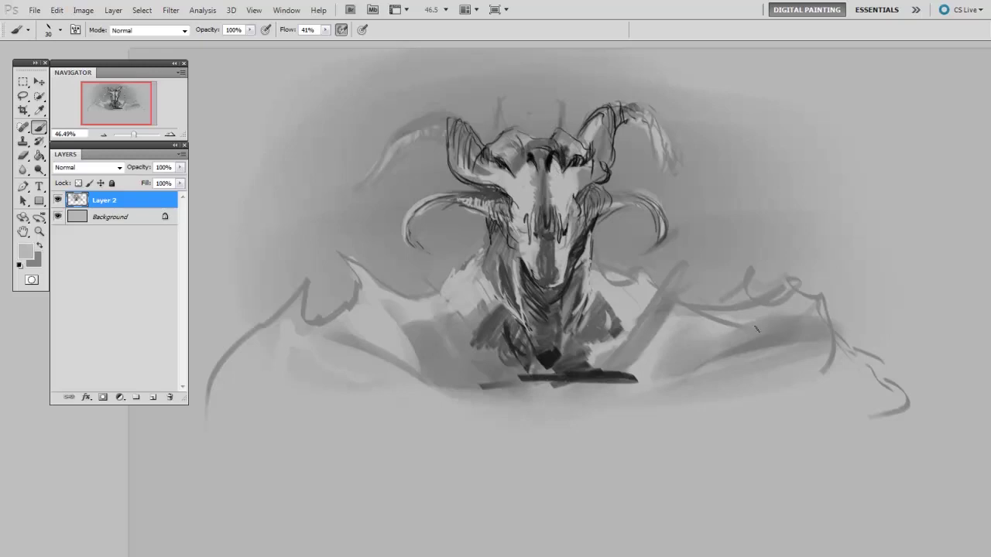
alt+click(550, 249)
key(bracketleft)
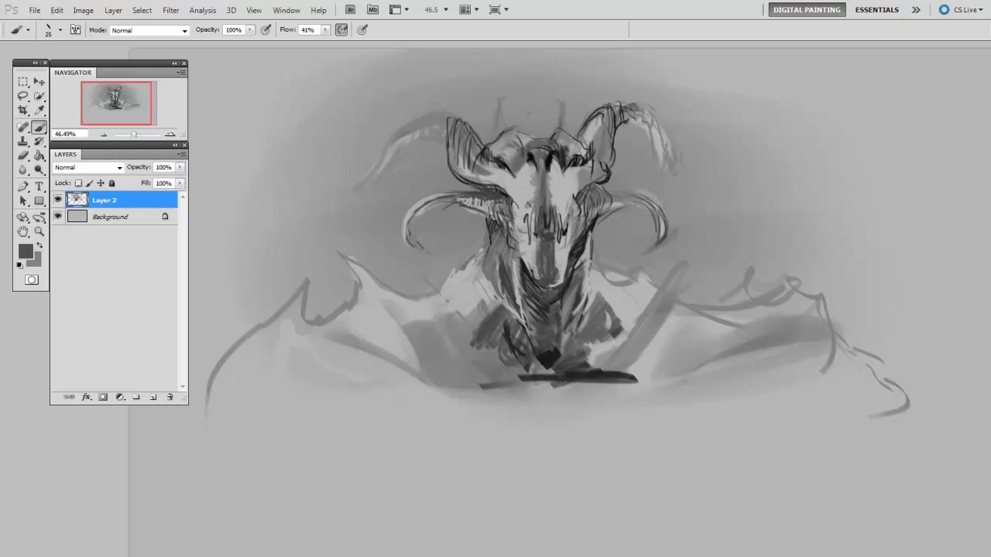
key(bracketleft)
drag(524, 199, 525, 231)
- Paint dark strokes along the right side of the face with a 30 px brush
key(bracketright)
key(bracketright)
alt+click(569, 230)
alt+click(565, 229)
drag(564, 230, 570, 209)
alt+click(569, 244)
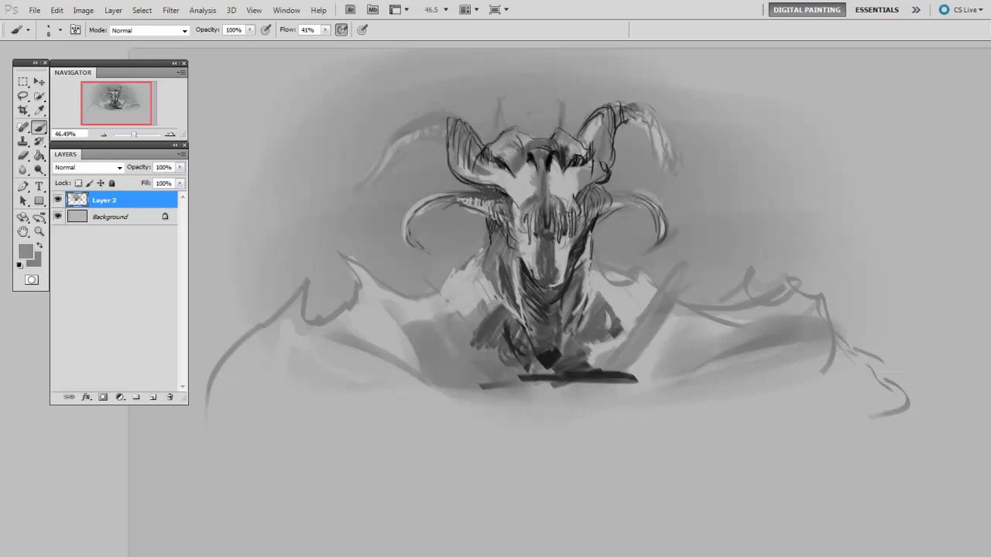
alt+click(574, 202)
alt+click(618, 238)
alt+click(562, 260)
- Darken the right horn's curve and inner edge with near-black
key(bracketright)
key(bracketright)
key(bracketright)
alt+click(592, 228)
key(bracketleft)
key(bracketleft)
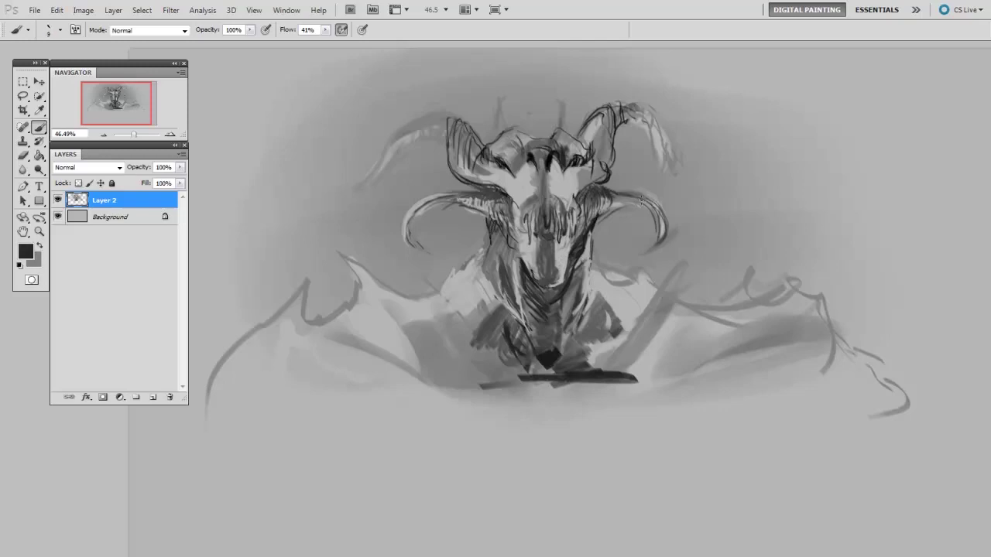
mouse_move(604, 200)
mouse_down()
mouse_move(658, 214)
mouse_move(662, 238)
mouse_move(591, 243)
mouse_up()
alt+click(596, 238)
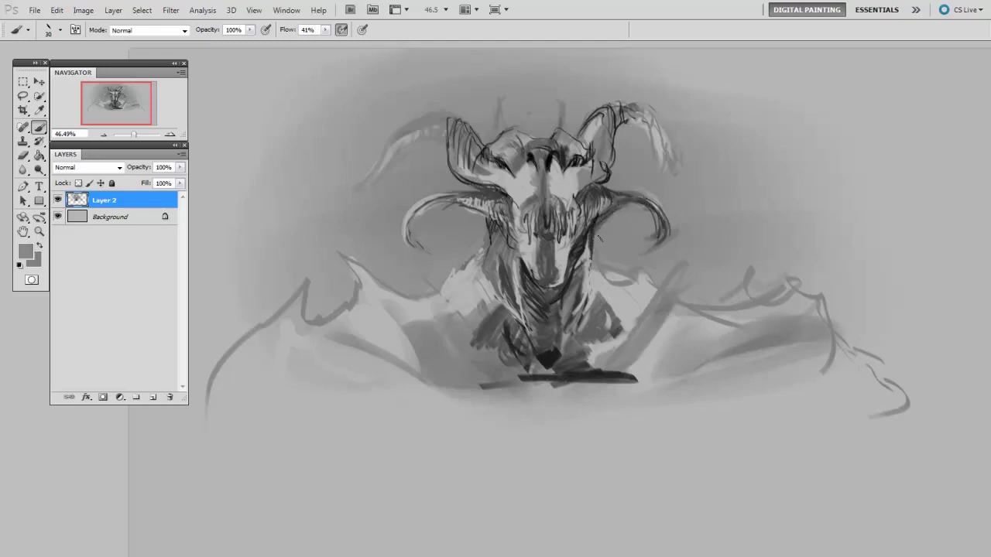
key(bracketleft)
key(bracketleft)
key(bracketleft)
key(bracketleft)
alt+click(596, 232)
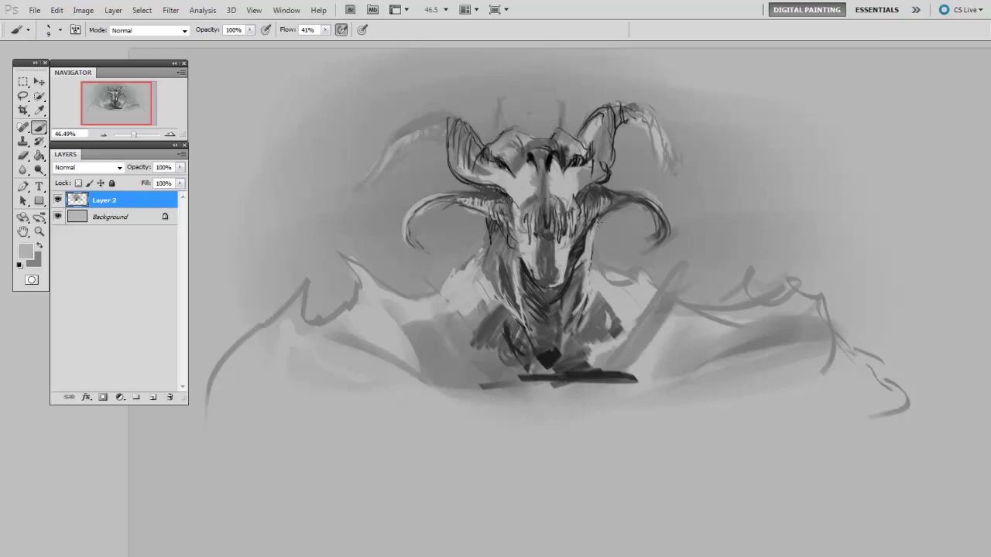
alt+click(611, 228)
- Lighten the right horn's lower tip and the central snout with a 50 px brush
key(bracketright)
key(bracketright)
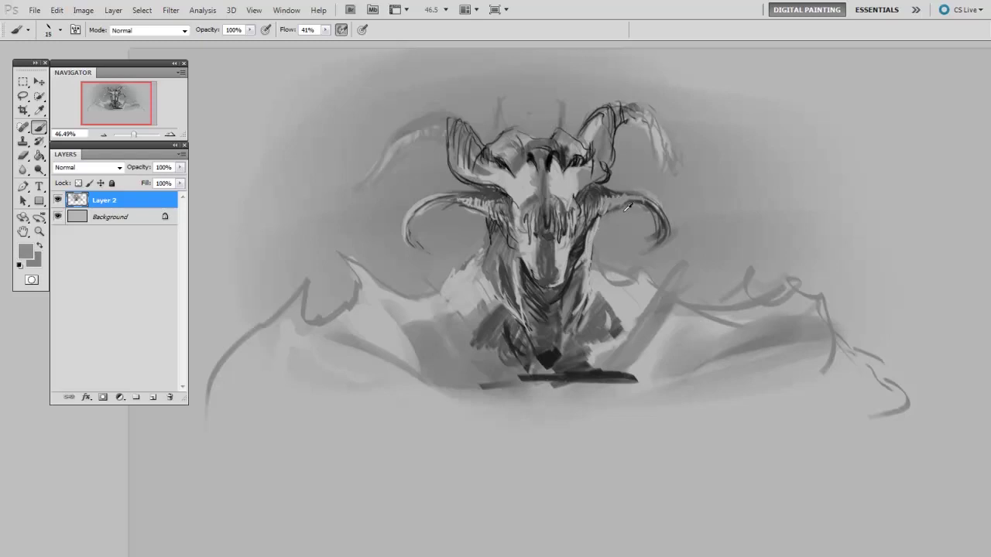
key(bracketright)
key(bracketright)
drag(673, 220, 658, 248)
drag(550, 269, 542, 232)
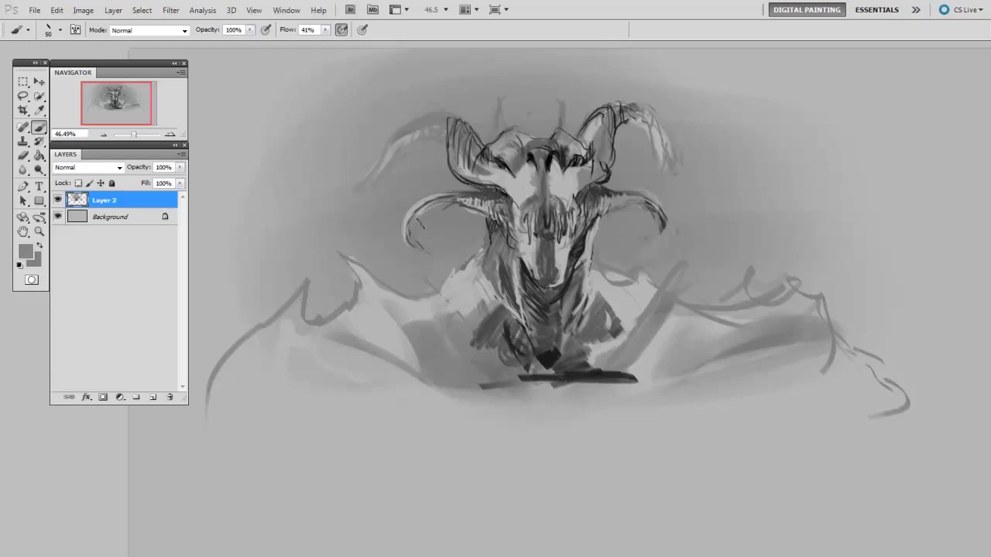
- Switch to a flat brush tip preset
right_click(445, 344)
click(499, 419)
key(Return)
- Shade under the left wing and right of the body with broad 80–150 px strokes
key(bracketright)
key(bracketright)
key(bracketright)
mouse_move(385, 350)
mouse_down()
mouse_move(343, 371)
mouse_move(248, 341)
mouse_up()
key(bracketright)
key(bracketright)
key(bracketright)
mouse_move(296, 295)
mouse_down()
mouse_move(283, 334)
mouse_move(232, 378)
mouse_move(346, 323)
mouse_up()
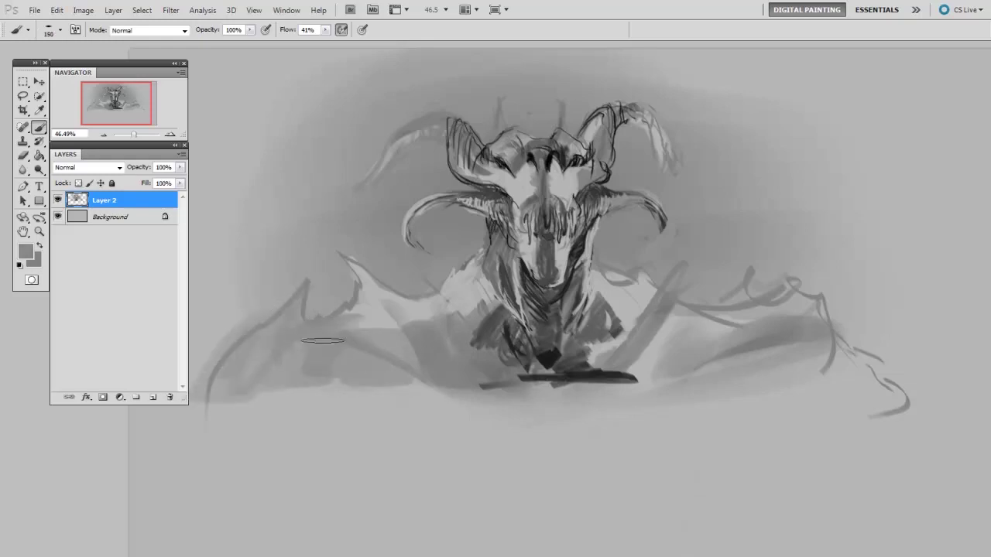
drag(619, 374, 700, 343)
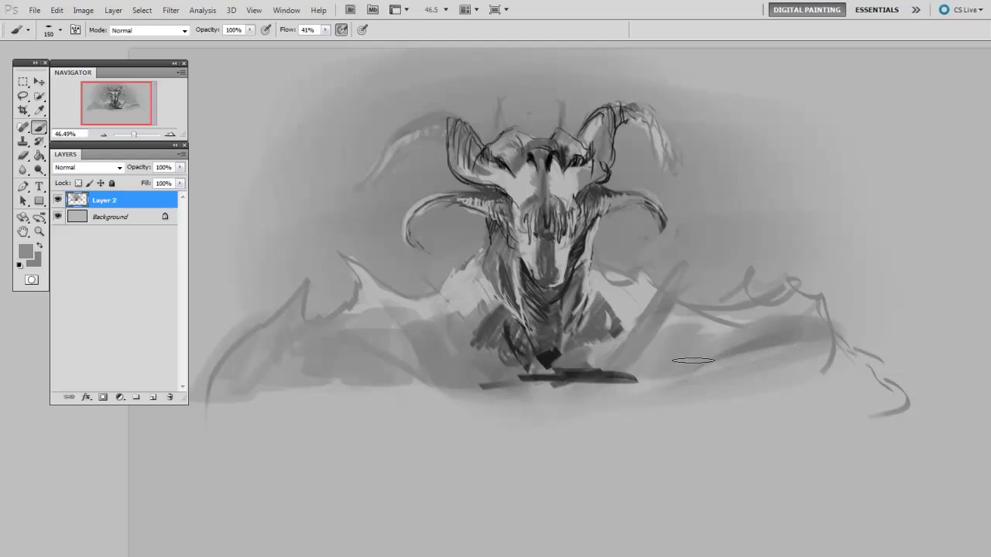
- Paint dark strokes across the base with a 500 px brush, plus one on the right
alt+click(542, 364)
key(bracketright)
key(bracketright)
key(bracketright)
drag(595, 354, 392, 340)
key(bracketleft)
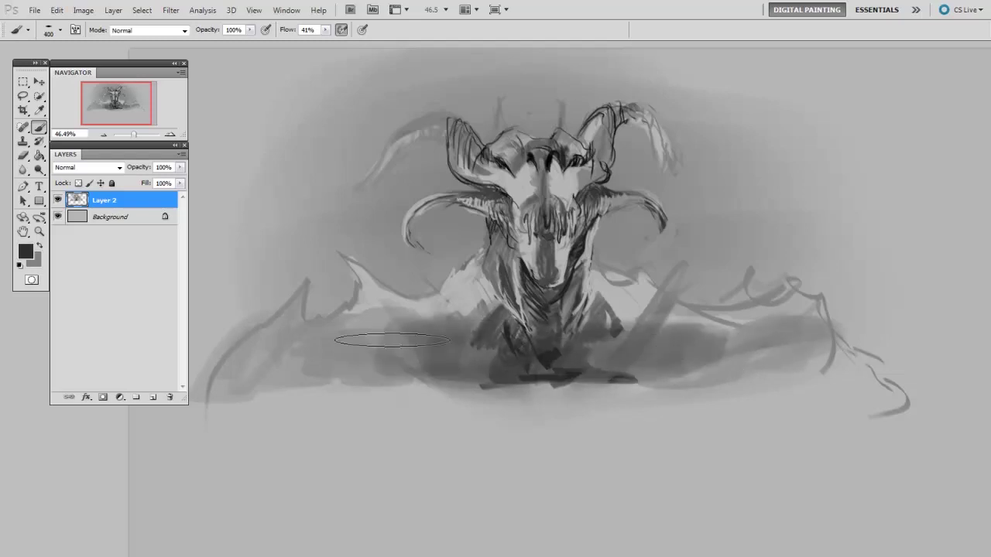
key(bracketleft)
key(bracketleft)
key(bracketleft)
mouse_move(767, 368)
mouse_down()
mouse_move(782, 364)
mouse_move(790, 331)
mouse_up()
- Outline the outer edges of both horns with a 30 px brush, then zoom in on the head
key(bracketleft)
key(bracketleft)
key(bracketleft)
mouse_move(439, 116)
mouse_down()
mouse_move(393, 149)
mouse_move(378, 183)
mouse_up()
drag(392, 138, 378, 194)
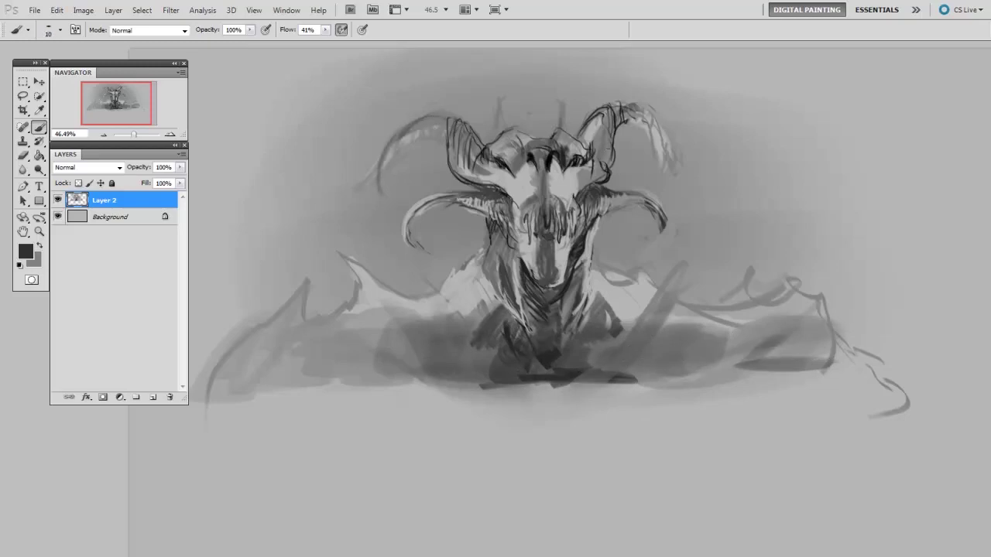
mouse_move(635, 117)
mouse_down()
mouse_move(674, 162)
mouse_move(668, 153)
mouse_move(667, 192)
mouse_move(672, 177)
mouse_up()
alt+click(636, 138)
key(bracketright)
key(bracketright)
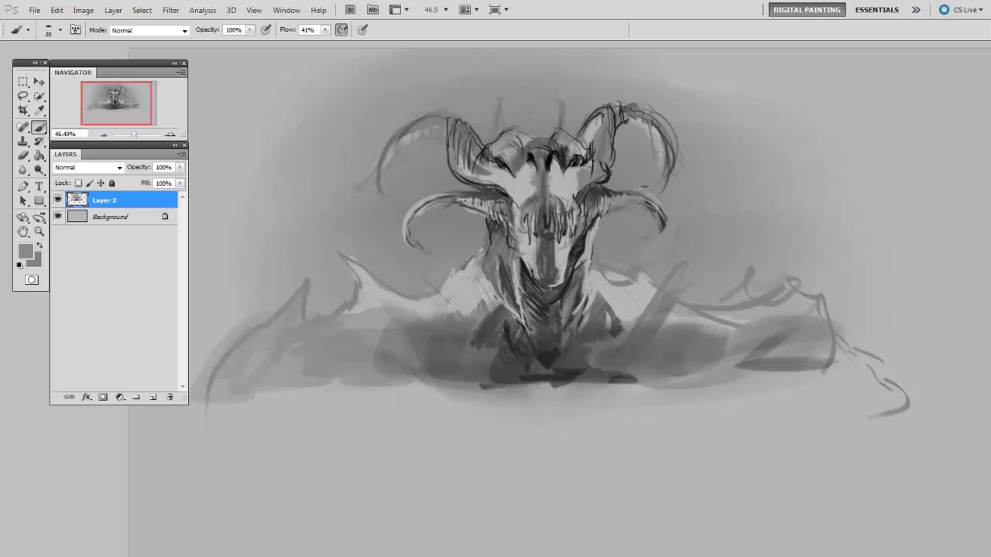
drag(686, 130, 681, 144)
drag(752, 348, 745, 411)
mouse_move(692, 385)
mouse_down()
mouse_move(715, 376)
mouse_move(779, 455)
mouse_up()
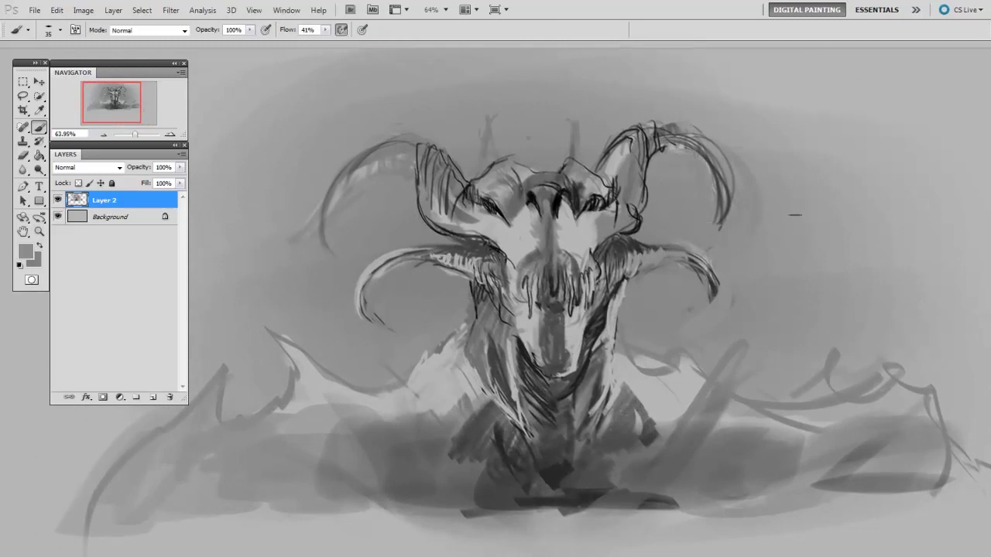
- Sketch thin dark strokes near the horn and top of the head, with light grey marks
alt+click(496, 161)
key(bracketleft)
key(bracketleft)
key(bracketleft)
mouse_move(489, 158)
mouse_down()
mouse_move(480, 177)
mouse_move(491, 129)
mouse_up()
drag(573, 166, 576, 129)
alt+click(568, 141)
alt+click(595, 144)
drag(598, 178, 600, 202)
alt+click(491, 159)
alt+click(506, 148)
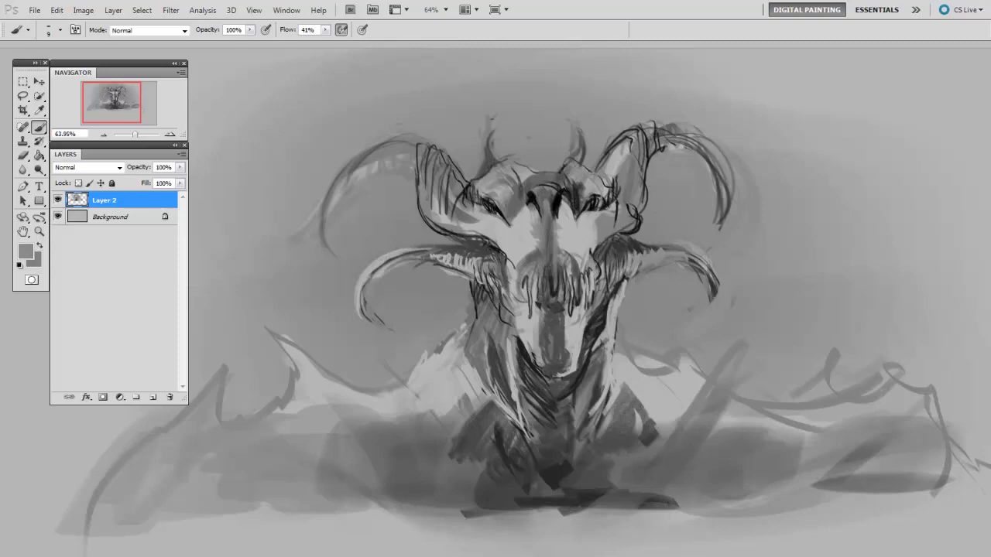
- Switch to a 15 px brush preset and paint dark strokes at the lower centre
right_click(536, 124)
click(717, 339)
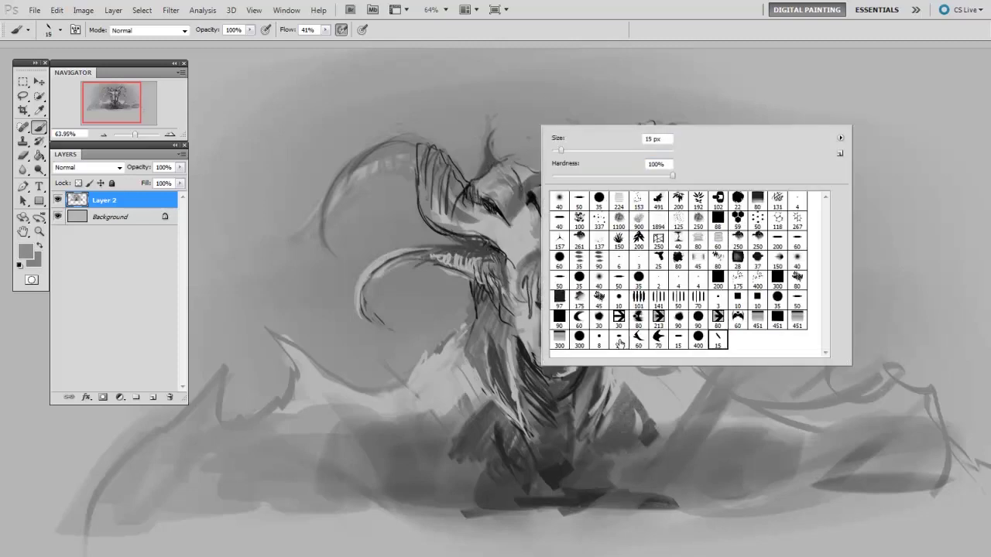
key(Return)
alt+click(549, 420)
mouse_move(488, 488)
mouse_down()
mouse_move(464, 465)
mouse_move(426, 476)
mouse_up()
- Paint diagonal grey strokes across the left wing with a 70 px brush
alt+click(335, 397)
key(bracketright)
key(bracketright)
mouse_move(280, 335)
mouse_down()
mouse_move(362, 422)
mouse_move(357, 407)
mouse_up()
drag(306, 361, 376, 425)
drag(333, 380, 379, 426)
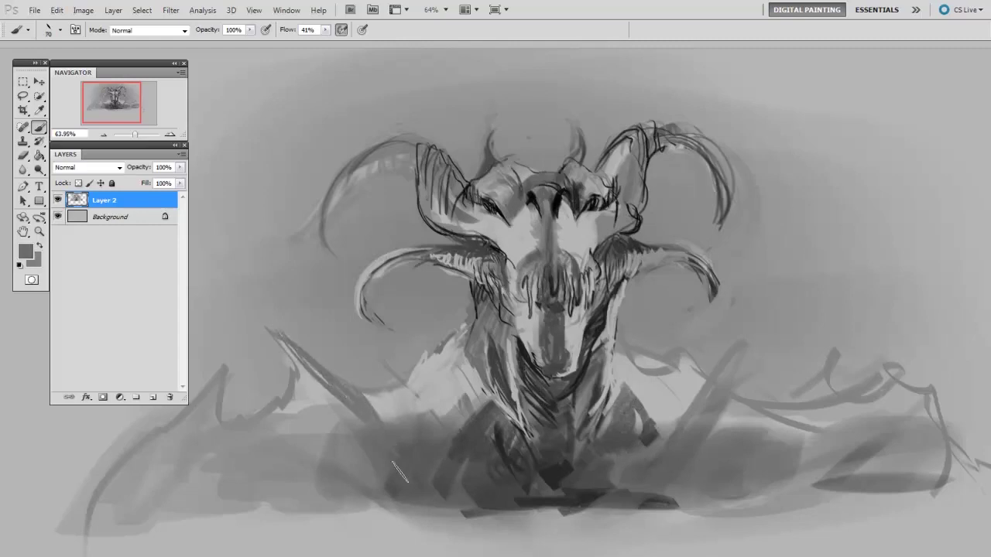
- Add long light and dark diagonal strokes at the lower right
alt+click(716, 388)
mouse_move(733, 380)
mouse_down()
mouse_move(647, 465)
mouse_move(655, 463)
mouse_up()
alt+click(667, 463)
drag(739, 345, 657, 463)
key(bracketleft)
key(bracketleft)
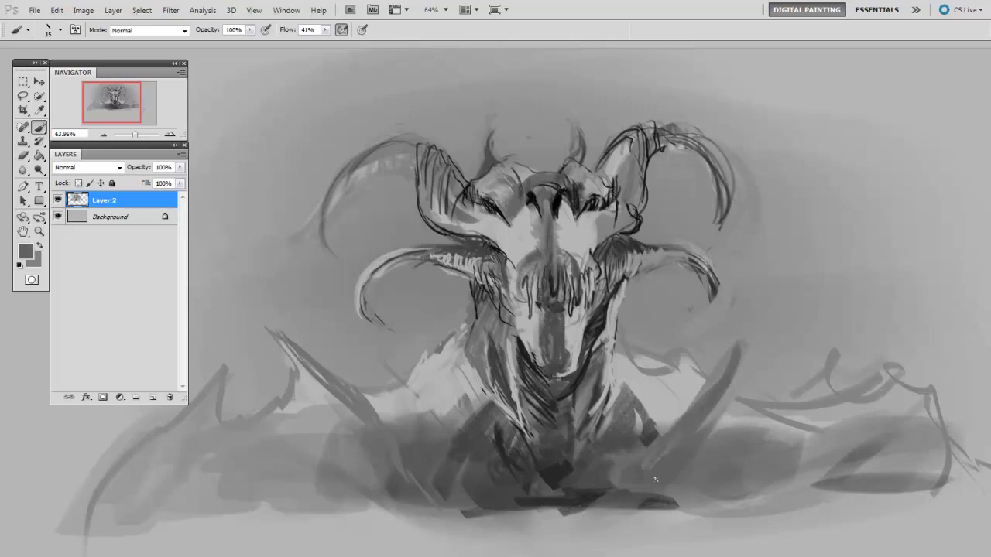
key(bracketright)
key(bracketright)
- Add a black stroke on the neck's right side and hatch its left side
alt+click(684, 367)
alt+click(607, 335)
key(bracketleft)
alt+click(595, 322)
drag(598, 330, 627, 281)
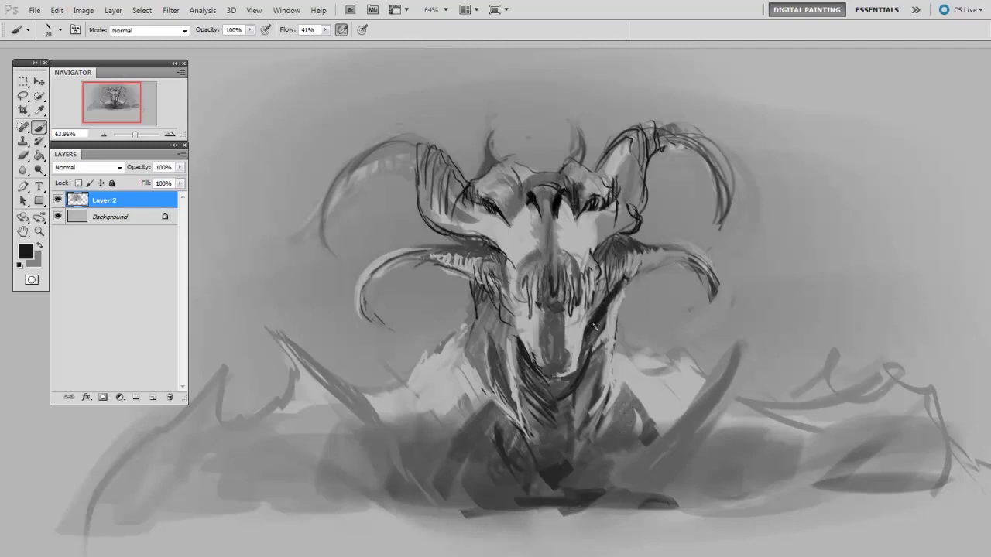
key(bracketright)
drag(518, 338, 504, 307)
key(bracketright)
key(bracketright)
mouse_move(517, 357)
mouse_down()
mouse_move(494, 301)
mouse_move(469, 293)
mouse_up()
key(bracketright)
- Hatch near-black strokes along the left of the face and neck
alt+click(464, 291)
key(bracketright)
key(bracketright)
key(bracketright)
alt+click(501, 252)
drag(502, 251, 484, 281)
mouse_move(468, 242)
mouse_down()
mouse_move(449, 269)
mouse_move(483, 297)
mouse_up()
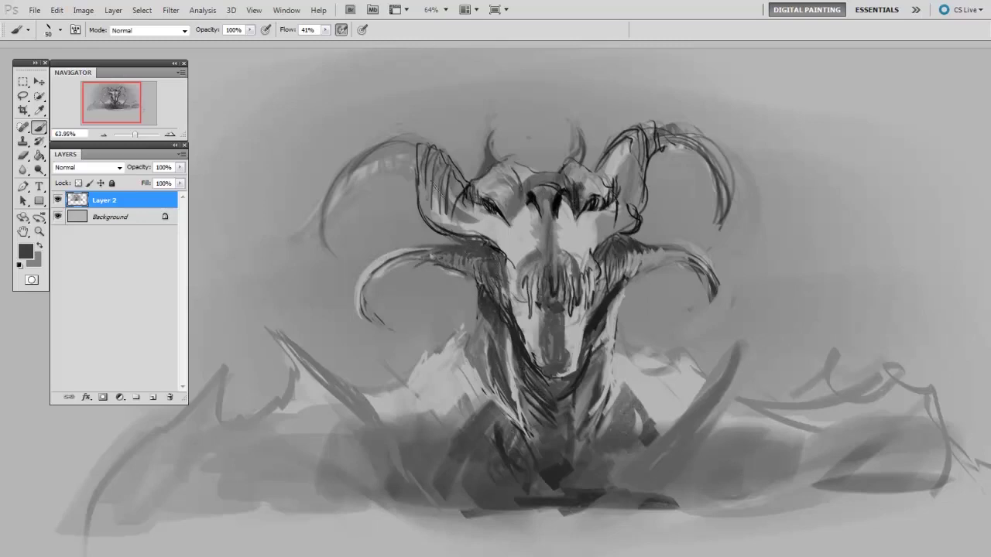
- Rework the left horn base, lightening its outer curve and darkening its top edge
mouse_move(446, 226)
mouse_down()
mouse_move(423, 185)
mouse_move(453, 181)
mouse_move(418, 171)
mouse_up()
key(bracketright)
alt+click(492, 216)
mouse_move(456, 231)
mouse_down()
mouse_move(419, 165)
mouse_move(439, 184)
mouse_move(410, 155)
mouse_move(407, 173)
mouse_move(341, 195)
mouse_move(331, 233)
mouse_up()
key(bracketleft)
key(bracketleft)
key(bracketleft)
key(bracketright)
key(bracketright)
key(bracketright)
drag(391, 153, 352, 167)
alt+click(452, 175)
mouse_move(425, 152)
mouse_down()
mouse_move(391, 141)
mouse_move(374, 149)
mouse_up()
- Darken the left horn's top edge, then the right horn's base and outer curve with near-black strokes
drag(426, 178, 375, 144)
alt+click(340, 247)
alt+click(305, 211)
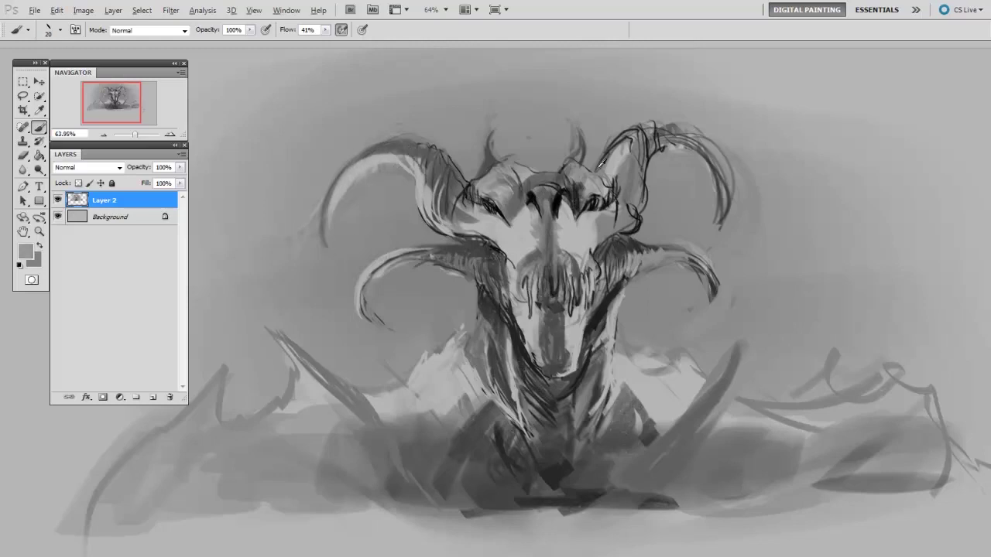
alt+click(492, 161)
alt+click(486, 194)
key(bracketleft)
mouse_move(622, 174)
mouse_down()
mouse_move(600, 140)
mouse_move(644, 134)
mouse_move(624, 155)
mouse_move(674, 123)
mouse_move(728, 166)
mouse_move(731, 219)
mouse_up()
key(bracketright)
drag(680, 136, 728, 226)
drag(714, 192, 723, 225)
- Lighten the right horn base with light grey strokes sampled from the face
alt+click(568, 242)
key(bracketright)
key(bracketright)
key(bracketright)
drag(638, 215, 631, 177)
drag(632, 142, 645, 205)
mouse_move(639, 167)
mouse_down()
mouse_move(631, 176)
mouse_move(626, 166)
mouse_move(643, 183)
mouse_up()
key(bracketleft)
key(bracketleft)
key(bracketleft)
mouse_move(644, 138)
mouse_down()
mouse_move(647, 178)
mouse_move(650, 136)
mouse_up()
mouse_move(657, 148)
mouse_down()
mouse_move(658, 135)
mouse_move(647, 183)
mouse_up()
- Lighten the area below the right horn base and add a small dark mark beneath it
alt+click(666, 179)
key(bracketright)
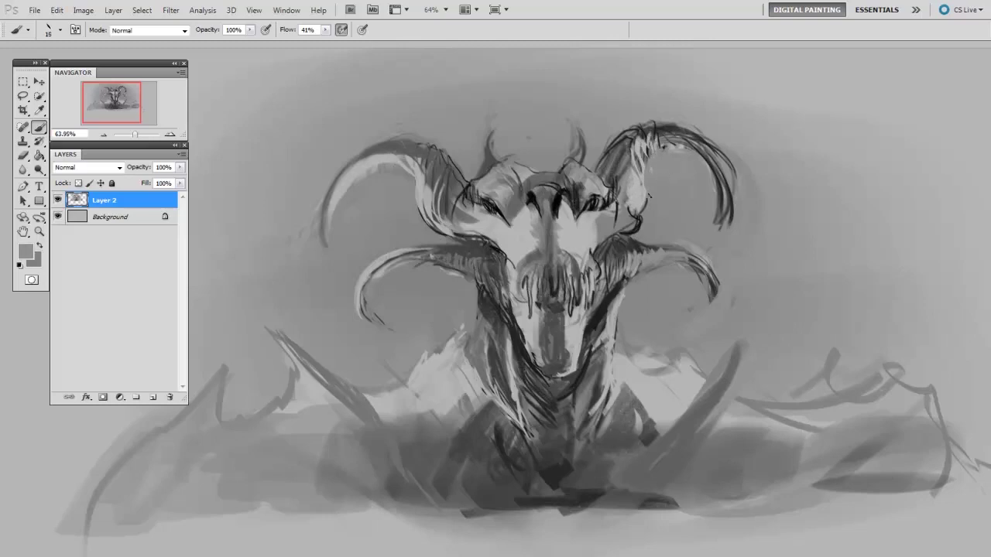
key(bracketleft)
alt+click(613, 226)
alt+click(502, 226)
mouse_move(615, 220)
mouse_down()
mouse_move(623, 197)
mouse_move(624, 226)
mouse_move(616, 182)
mouse_up()
key(bracketright)
alt+click(654, 218)
mouse_move(620, 236)
mouse_down()
mouse_move(635, 211)
mouse_move(611, 241)
mouse_up()
alt+click(624, 240)
key(bracketleft)
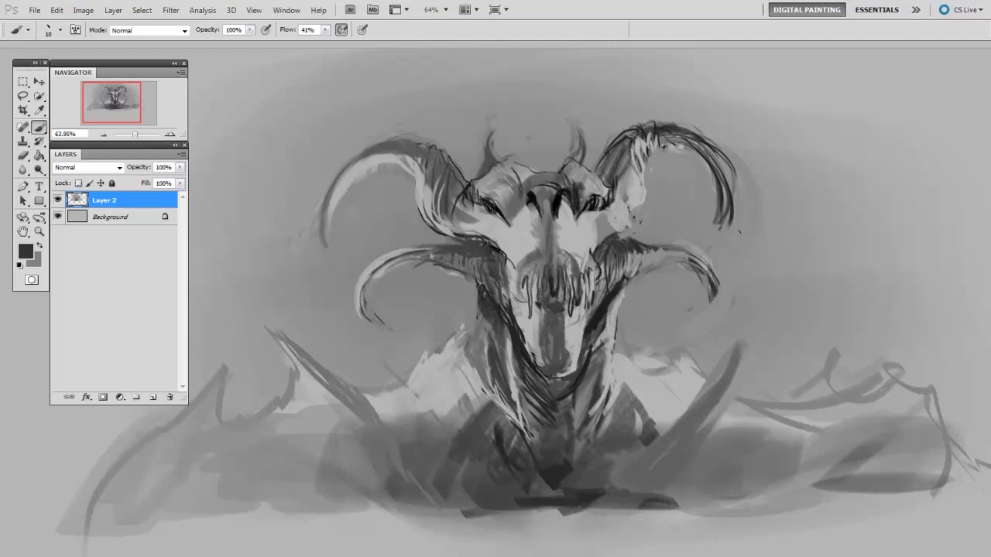
alt+click(492, 222)
- Set the foreground to near-white and dab highlights on the face and teeth
click(26, 251)
click(338, 223)
click(622, 191)
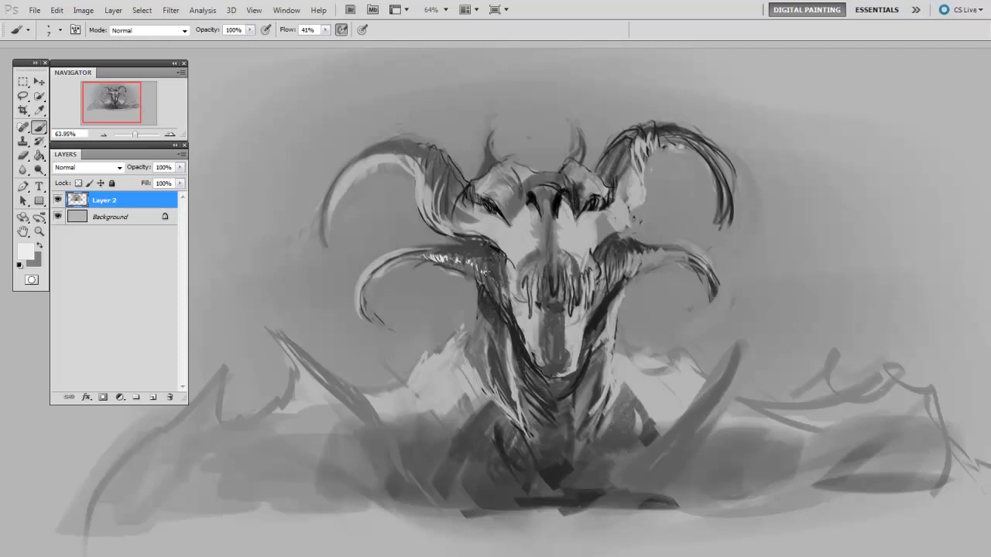
drag(505, 299, 506, 293)
drag(544, 299, 554, 277)
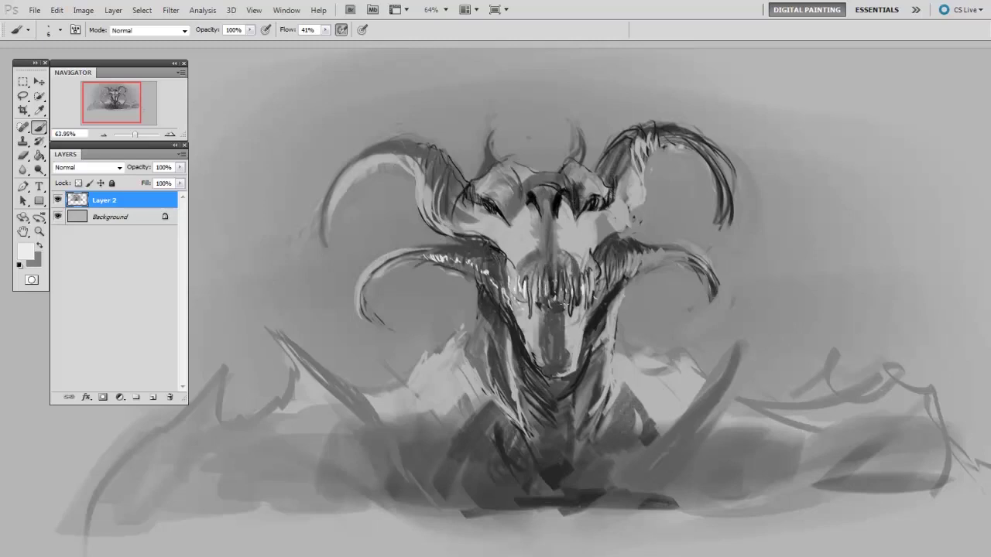
- Paint dark grey strokes down the throat with a 10–15 px brush
alt+click(551, 313)
key(bracketright)
key(bracketright)
key(bracketright)
key(bracketright)
drag(537, 310, 540, 358)
key(bracketright)
mouse_move(569, 328)
mouse_down()
mouse_move(570, 313)
mouse_move(561, 378)
mouse_up()
drag(538, 330, 536, 344)
mouse_move(527, 313)
mouse_down()
mouse_move(533, 338)
mouse_move(525, 333)
mouse_up()
mouse_move(518, 305)
mouse_down()
mouse_move(515, 325)
mouse_move(573, 364)
mouse_up()
drag(585, 316, 576, 353)
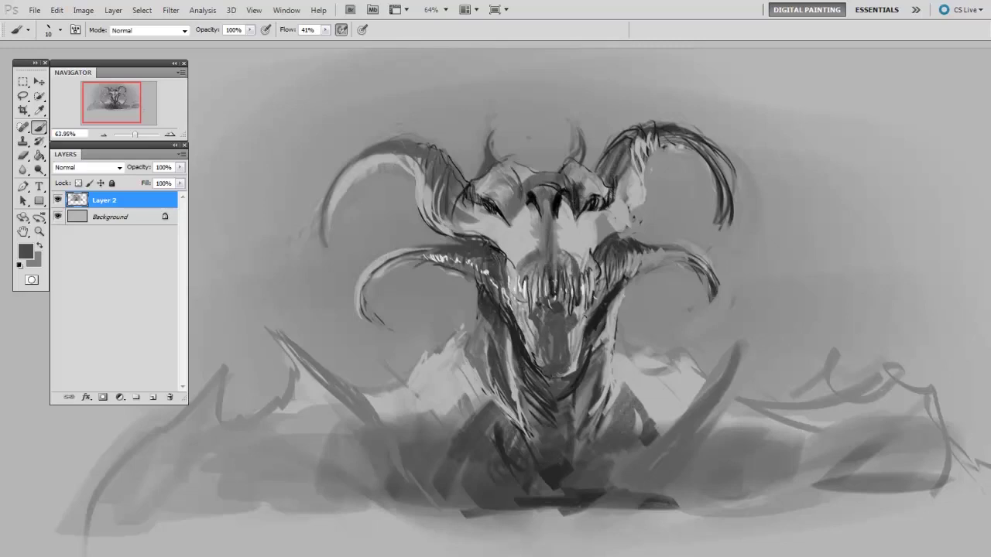
- Deepen the dark area between the eyes with black at 8 px
alt+click(515, 276)
alt+click(527, 247)
mouse_move(525, 207)
mouse_down()
mouse_move(521, 224)
mouse_move(530, 221)
mouse_up()
alt+click(527, 232)
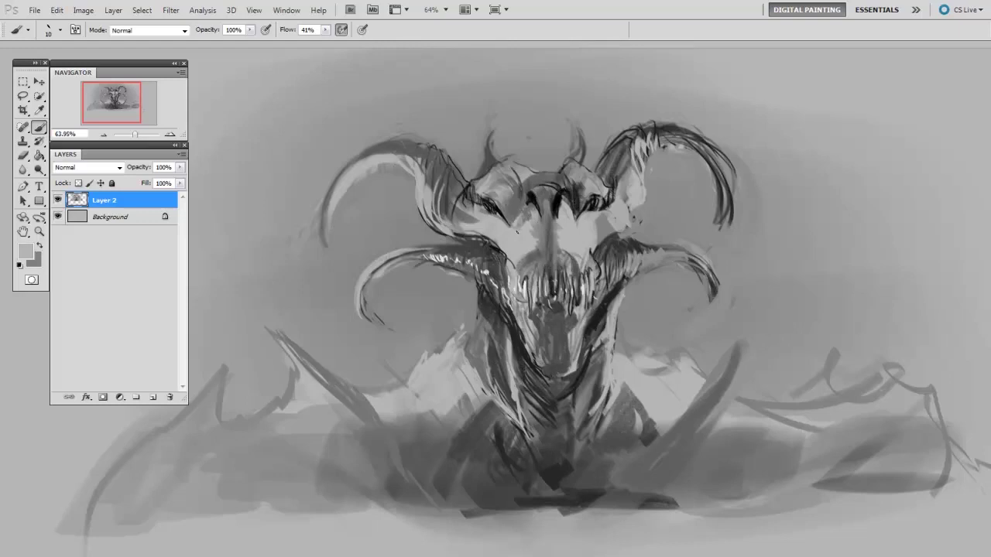
alt+click(519, 210)
alt+click(529, 196)
key(bracketleft)
key(bracketleft)
mouse_move(521, 208)
mouse_down()
mouse_move(509, 221)
mouse_move(505, 186)
mouse_up()
- Add small dark patches on the right side of the face
alt+click(497, 197)
alt+click(519, 183)
key(bracketright)
key(bracketright)
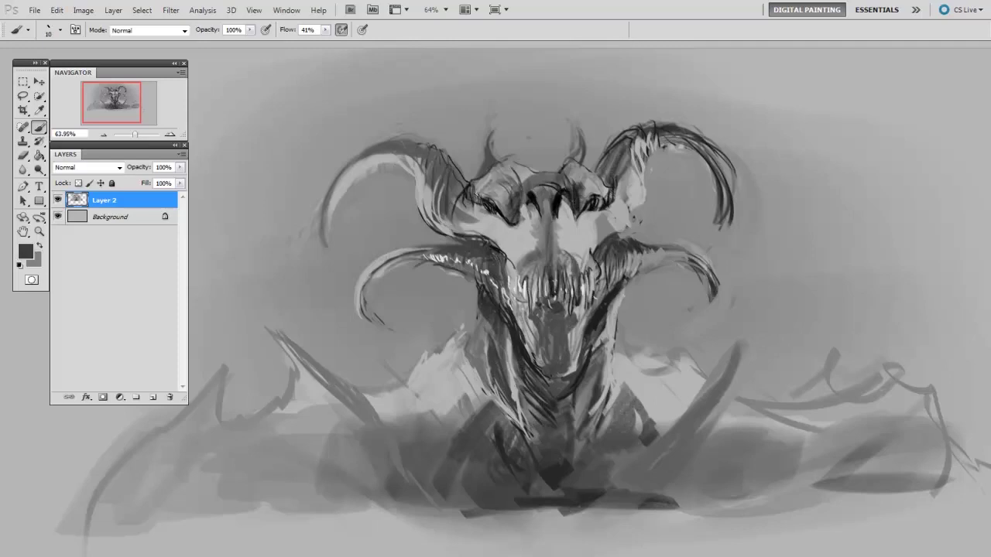
alt+click(537, 188)
drag(586, 181, 604, 212)
alt+click(609, 213)
alt+click(598, 198)
drag(596, 198, 581, 206)
- Darken the creature's left eye and compare dark and light tones around the right eye
alt+click(577, 206)
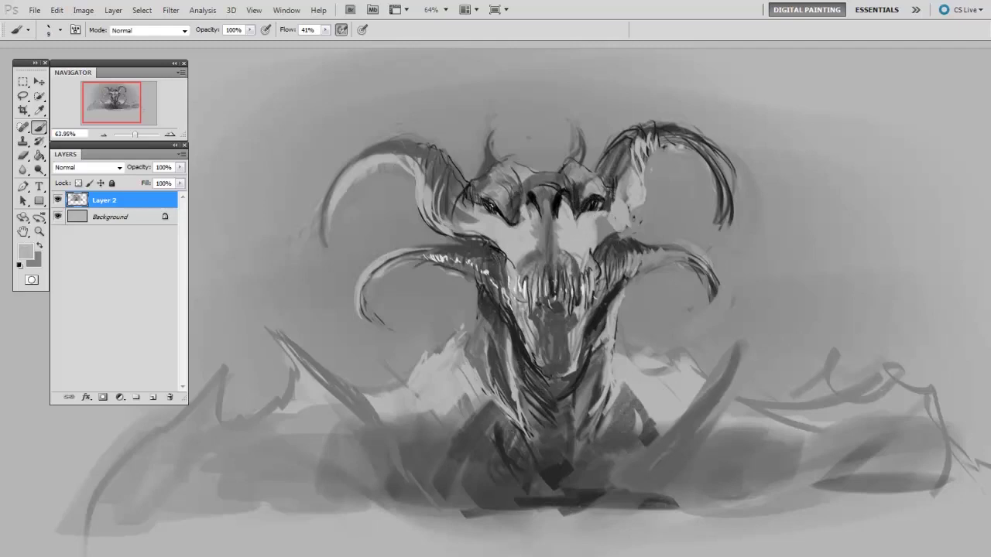
alt+click(500, 205)
drag(488, 219, 499, 212)
alt+click(490, 219)
alt+click(587, 206)
alt+click(595, 210)
alt+click(597, 199)
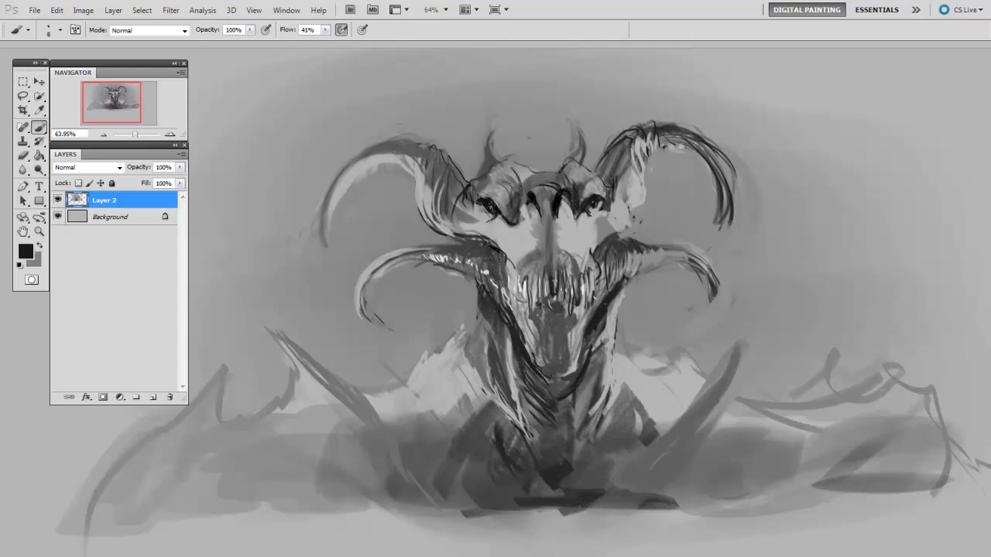
alt+click(595, 200)
alt+click(592, 197)
alt+click(584, 196)
key(bracketright)
key(bracketright)
key(bracketright)
key(bracketright)
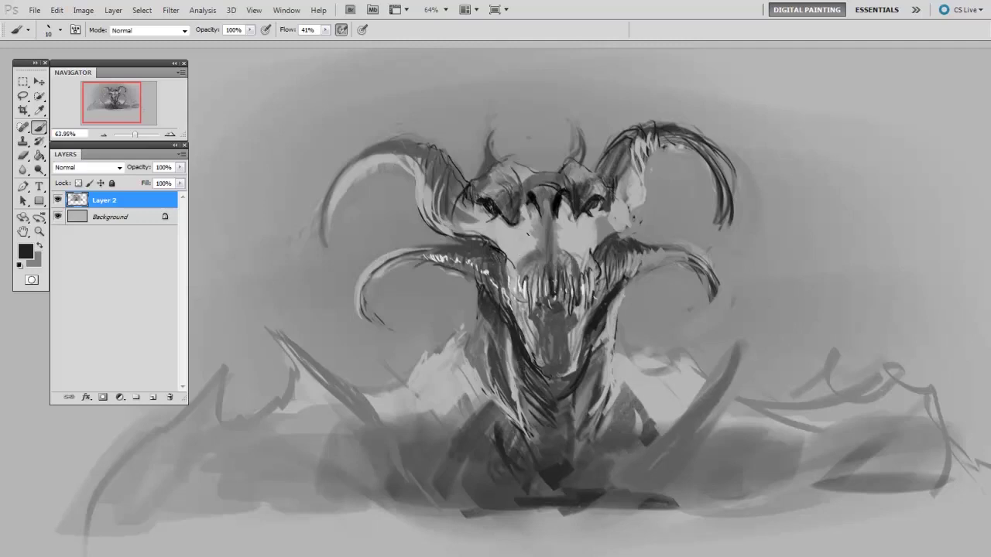
- Add a dark stroke beside the nose and thin dark and grey lines on the snout
key(bracketleft)
alt+click(579, 215)
alt+click(580, 206)
mouse_move(576, 214)
mouse_down()
mouse_move(567, 228)
mouse_move(576, 263)
mouse_up()
drag(523, 240, 514, 276)
alt+click(532, 234)
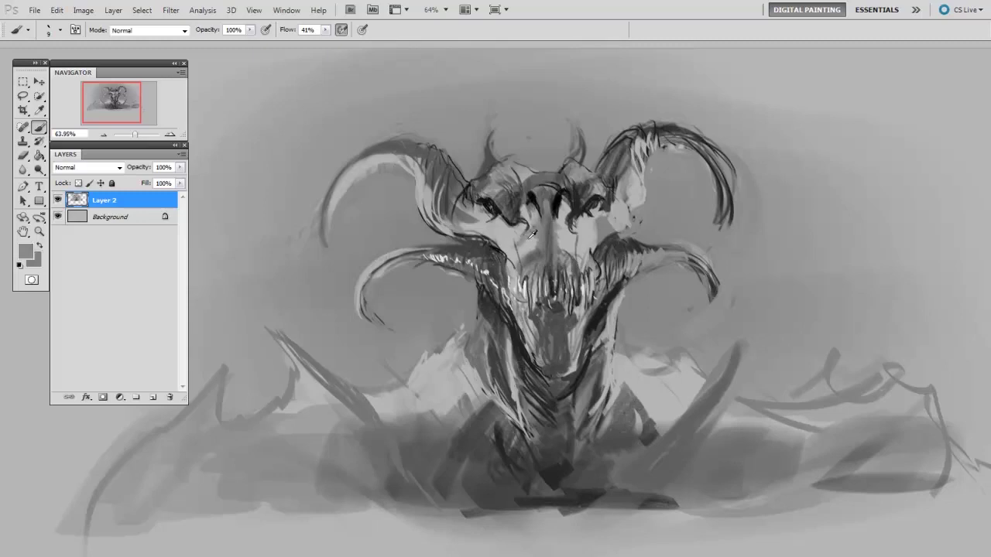
drag(536, 237, 522, 257)
- Add dark marks on the head and darken the edges of both horns
alt+click(579, 256)
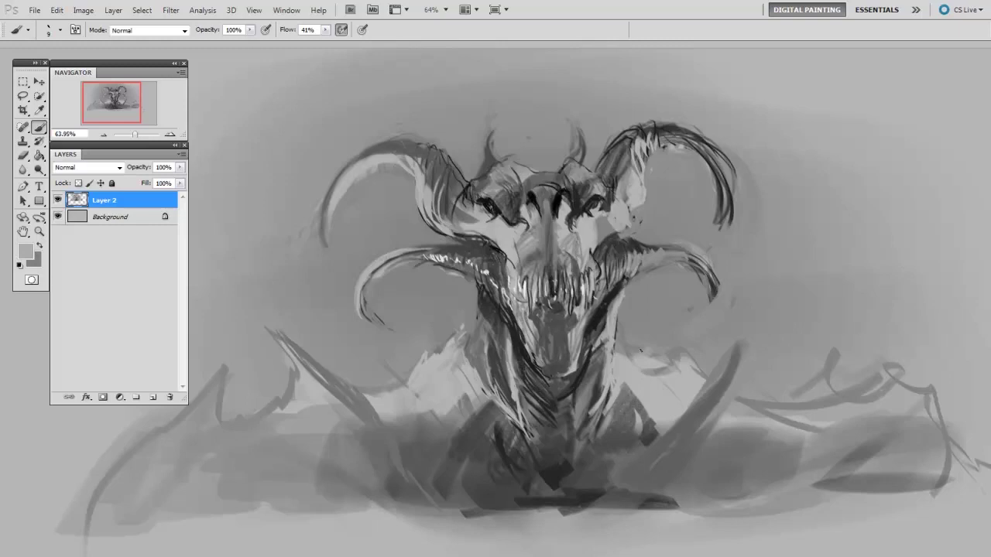
alt+click(612, 236)
mouse_move(620, 237)
mouse_down()
mouse_move(634, 237)
mouse_move(637, 223)
mouse_move(631, 232)
mouse_up()
drag(639, 220, 633, 190)
key(bracketright)
alt+click(480, 221)
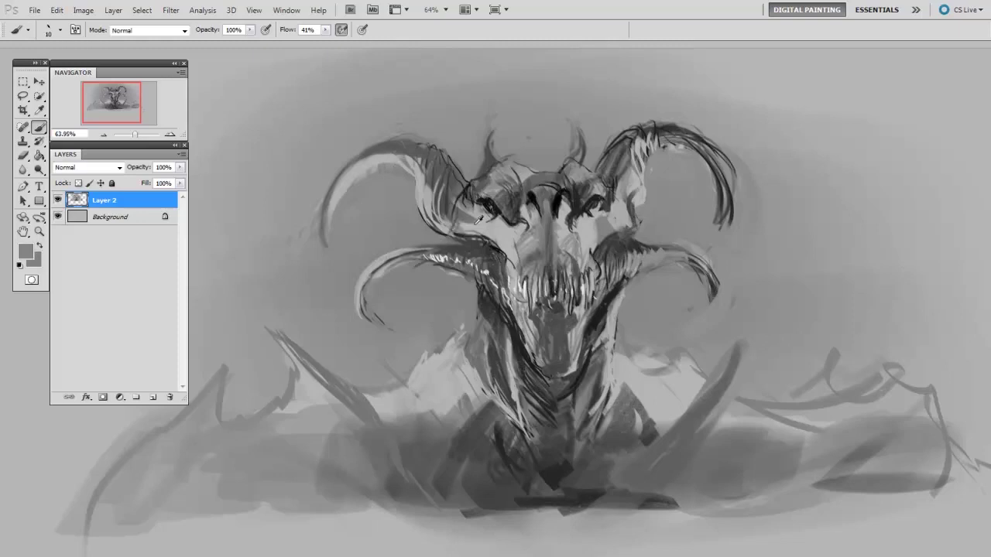
alt+click(481, 212)
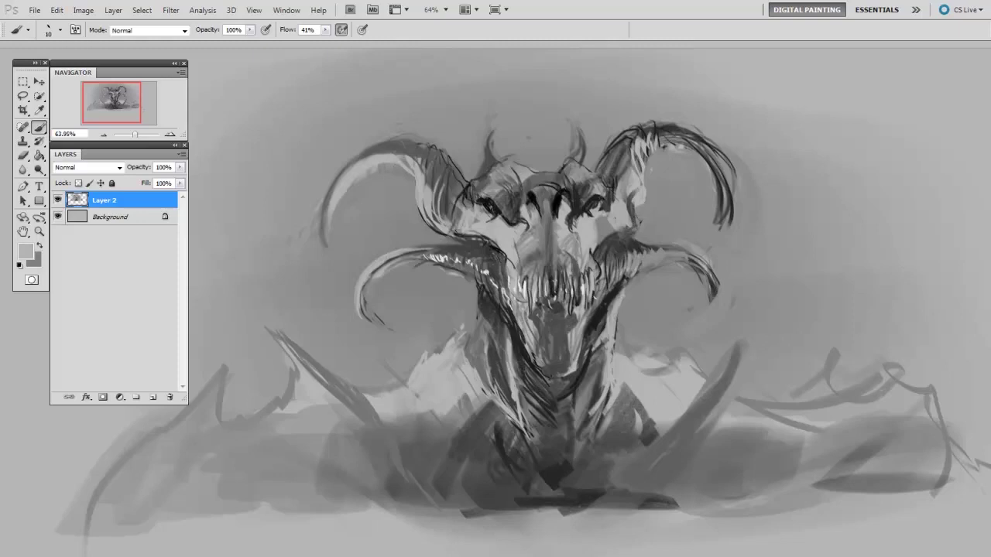
alt+click(453, 189)
drag(464, 195, 466, 212)
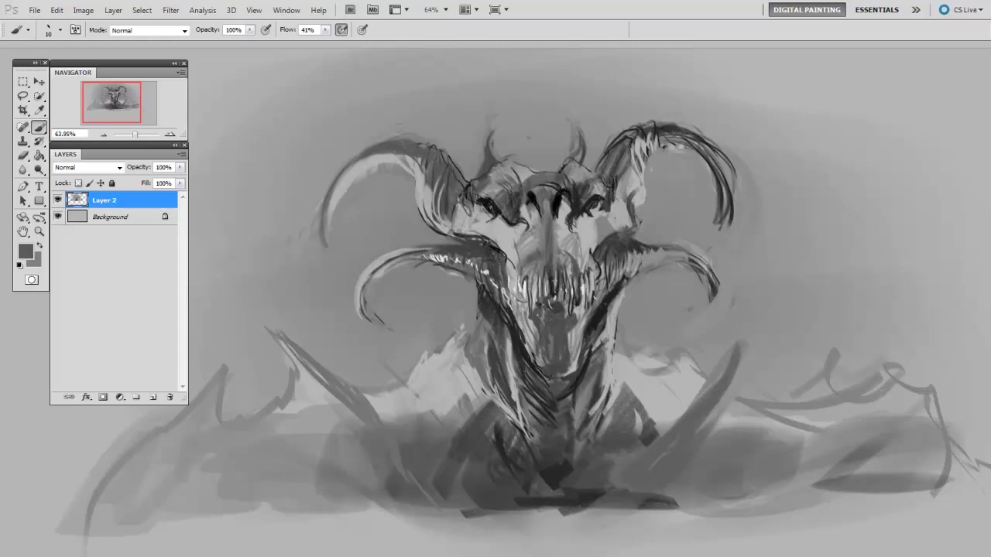
alt+click(483, 224)
alt+click(605, 205)
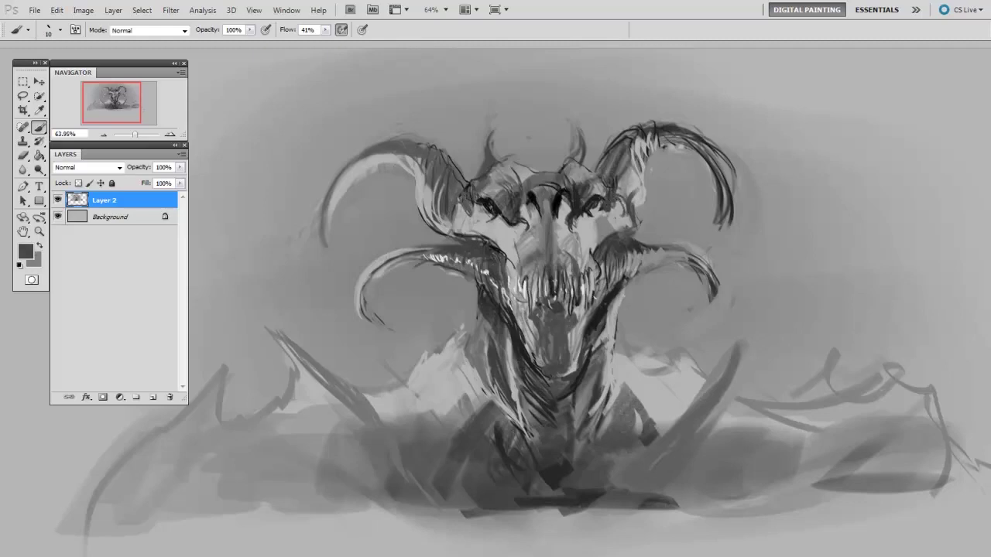
drag(617, 183, 638, 141)
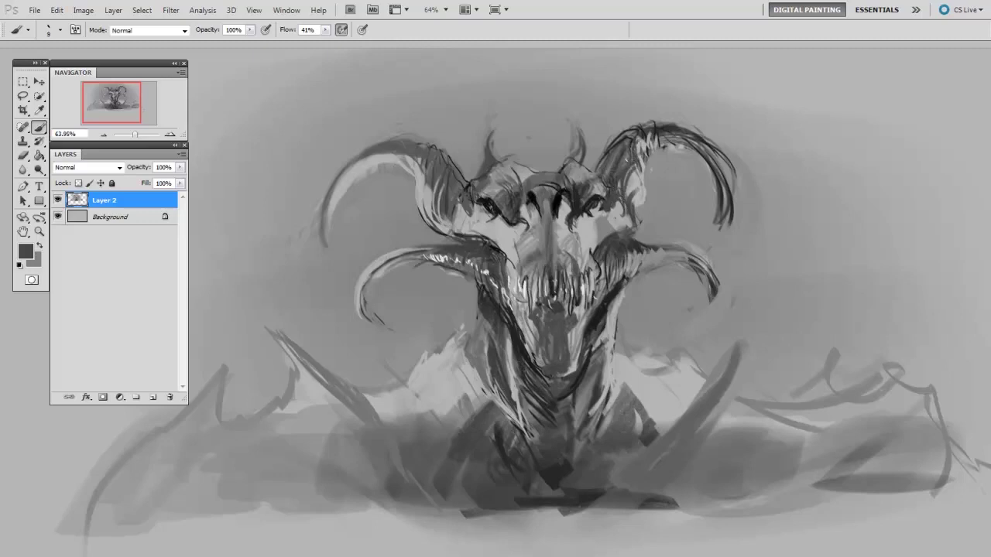
- Darken both horn bases, then add a light stroke at the left horn base
alt+click(595, 139)
alt+click(568, 190)
alt+click(577, 187)
key(bracketleft)
key(bracketleft)
drag(607, 159, 597, 164)
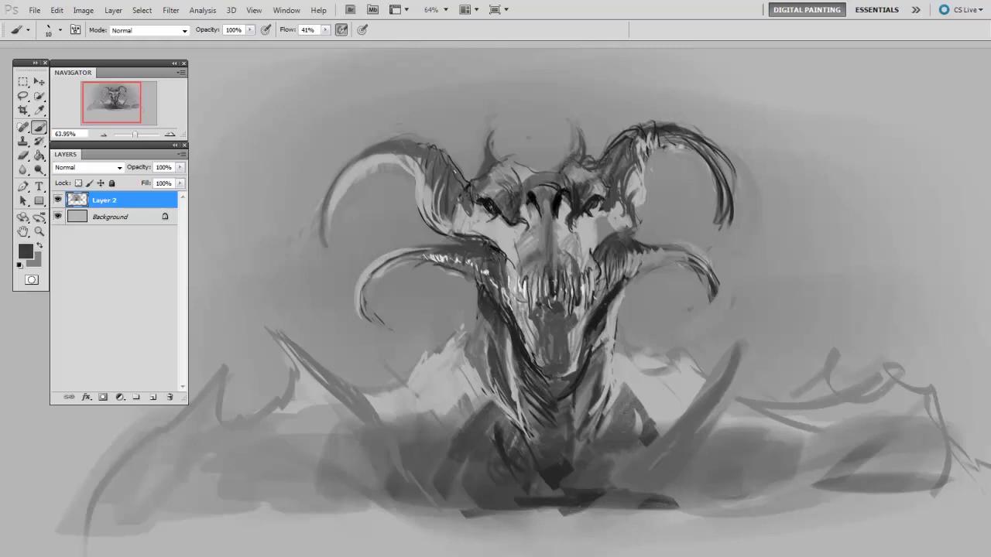
mouse_move(459, 178)
mouse_down()
mouse_move(479, 169)
mouse_move(491, 130)
mouse_up()
key(bracketleft)
key(bracketleft)
alt+click(368, 161)
drag(473, 172, 484, 144)
- Lighten the right horn's tip and outer edge with light grey strokes
alt+click(491, 134)
alt+click(609, 221)
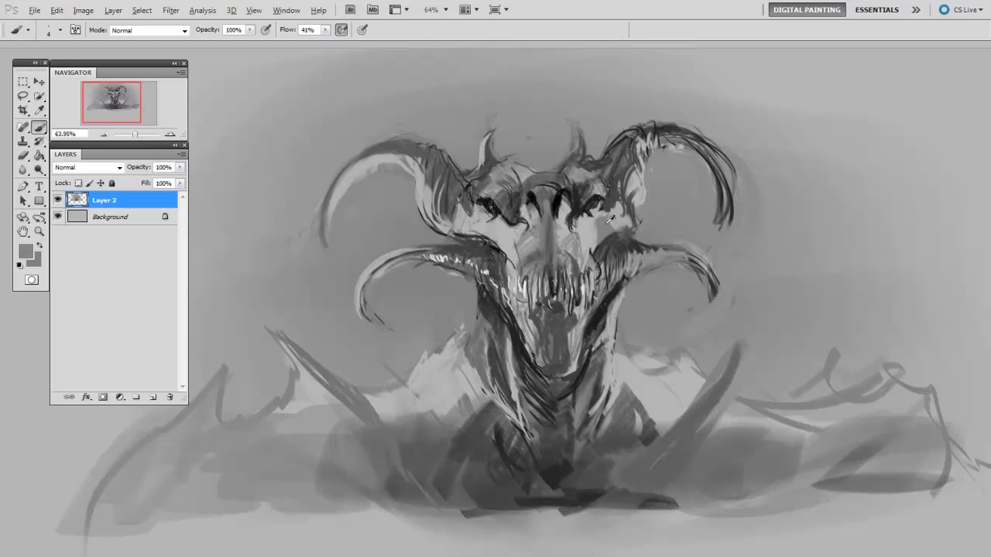
alt+click(583, 126)
drag(582, 133, 586, 152)
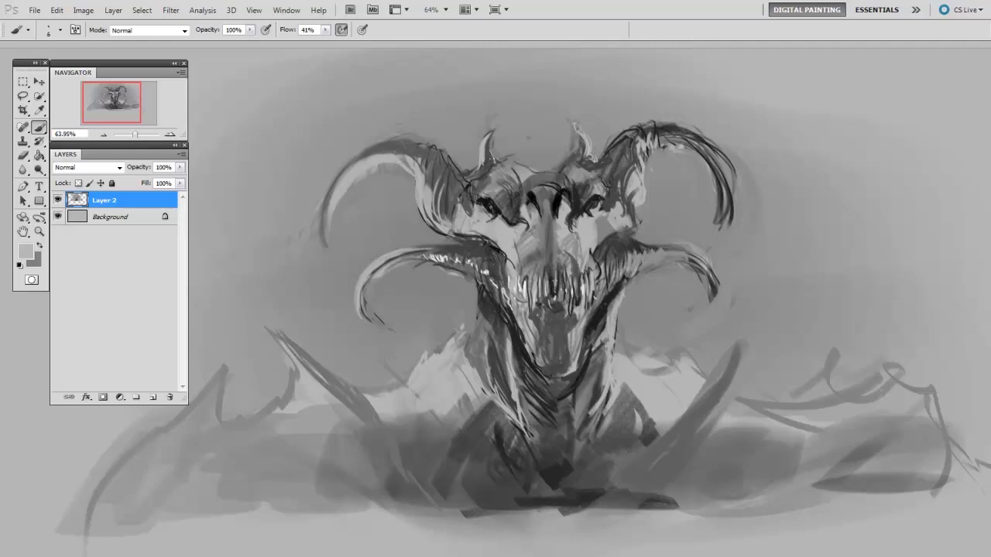
drag(580, 154, 571, 158)
drag(660, 154, 673, 145)
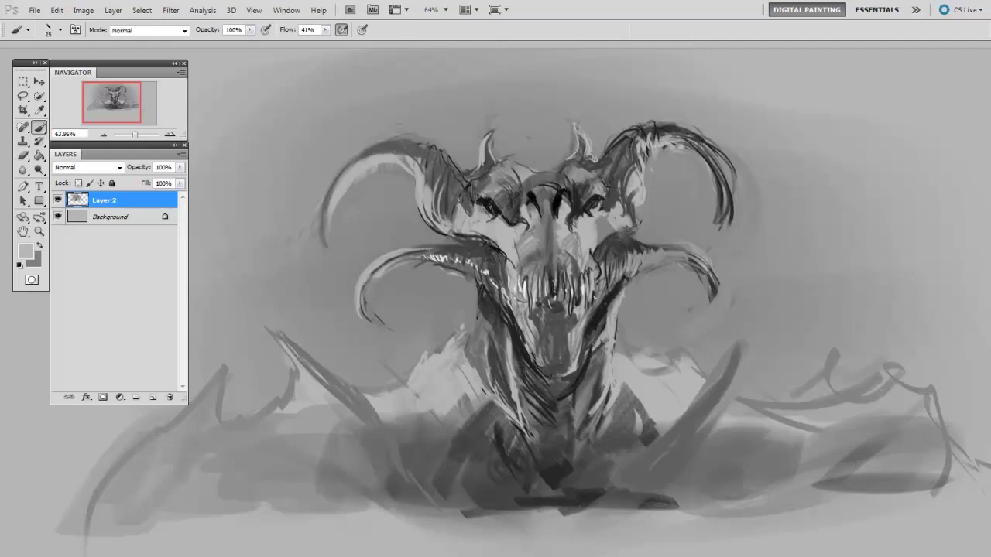
alt+click(662, 159)
drag(721, 144, 738, 211)
- Resize the brush and sample several light and dark greys from the lower painting
key(bracketleft)
alt+click(640, 354)
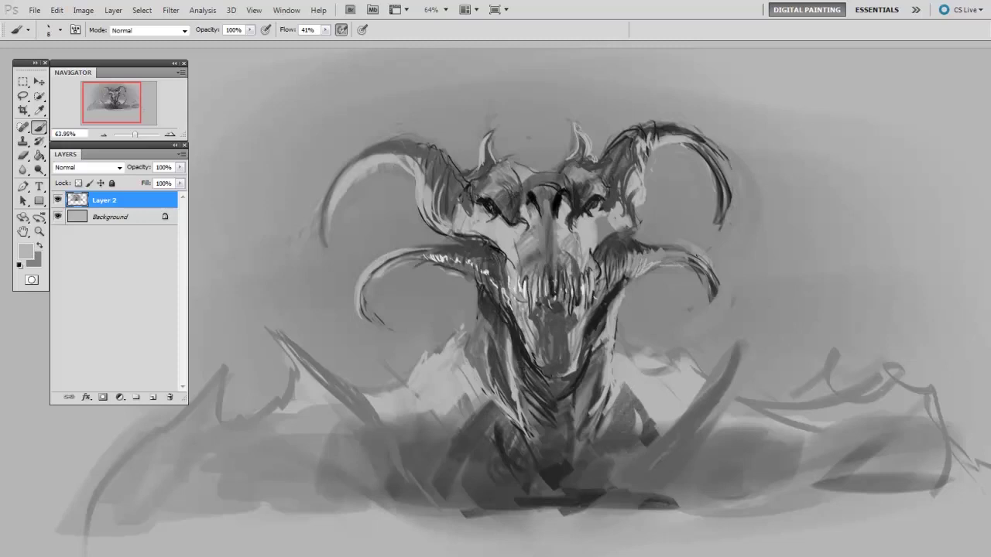
key(bracketright)
alt+click(710, 274)
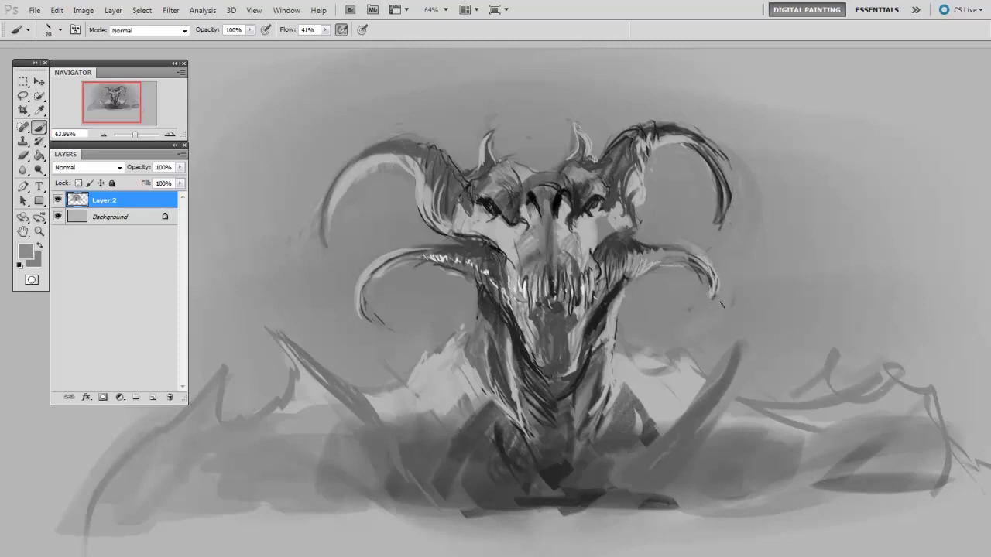
alt+click(663, 380)
alt+click(383, 285)
- Paint a light stroke on the chest, cover it with dark strokes, and lighten the lower body
alt+click(513, 423)
alt+click(466, 316)
key(bracketright)
key(bracketright)
key(bracketright)
alt+click(661, 370)
key(bracketright)
key(bracketright)
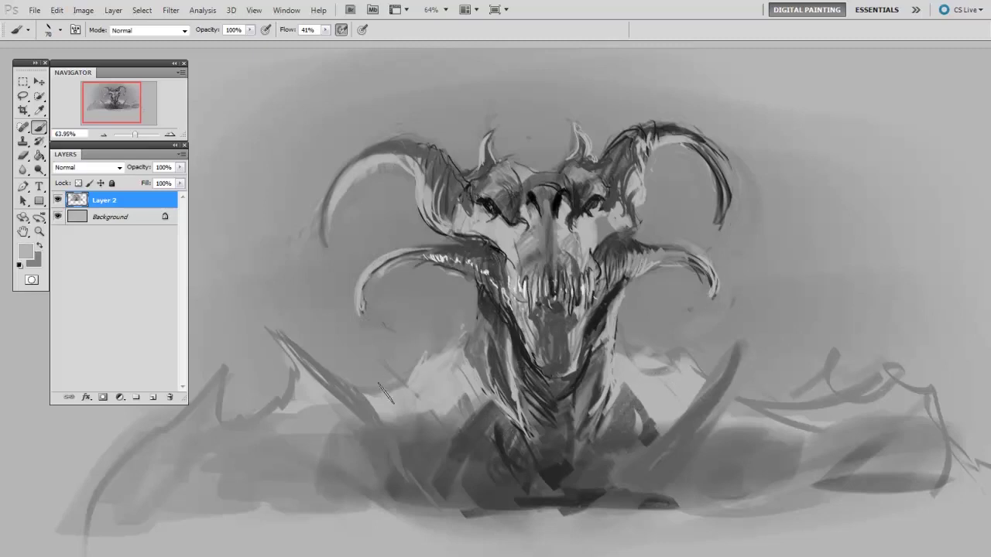
drag(404, 386, 443, 331)
alt+click(423, 381)
key(bracketleft)
drag(427, 387, 431, 346)
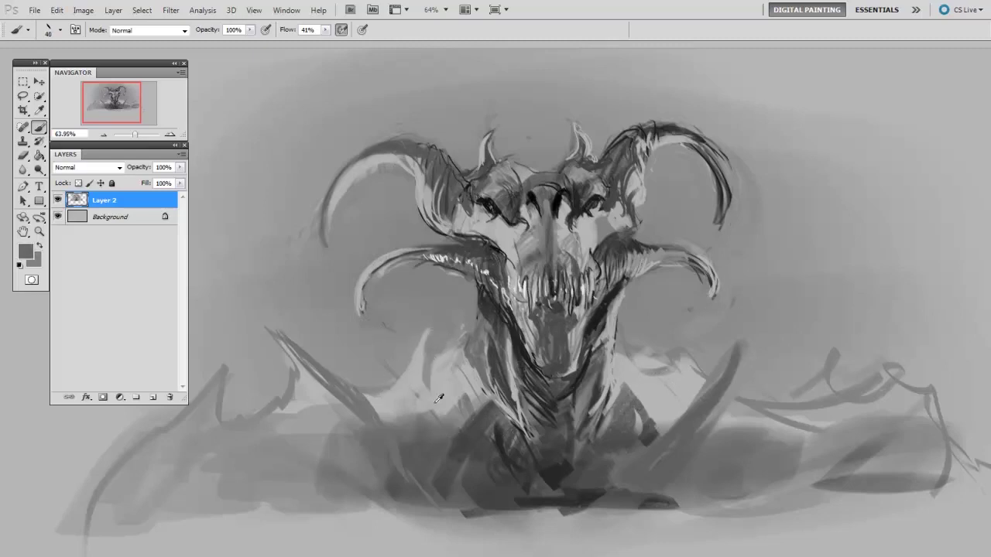
drag(424, 395, 448, 362)
alt+click(502, 347)
mouse_move(453, 411)
mouse_down()
mouse_move(458, 341)
mouse_move(456, 406)
mouse_up()
- Paint dark grey strokes on the first right-side spike
key(bracketright)
key(bracketright)
alt+click(669, 388)
alt+click(687, 332)
key(bracketleft)
key(bracketleft)
key(bracketleft)
alt+click(648, 380)
mouse_move(649, 383)
mouse_down()
mouse_move(664, 362)
mouse_move(663, 341)
mouse_up()
- Paint dark, then light strokes over the outer right-side spikes with a larger brush
alt+click(669, 395)
key(bracketleft)
alt+click(676, 328)
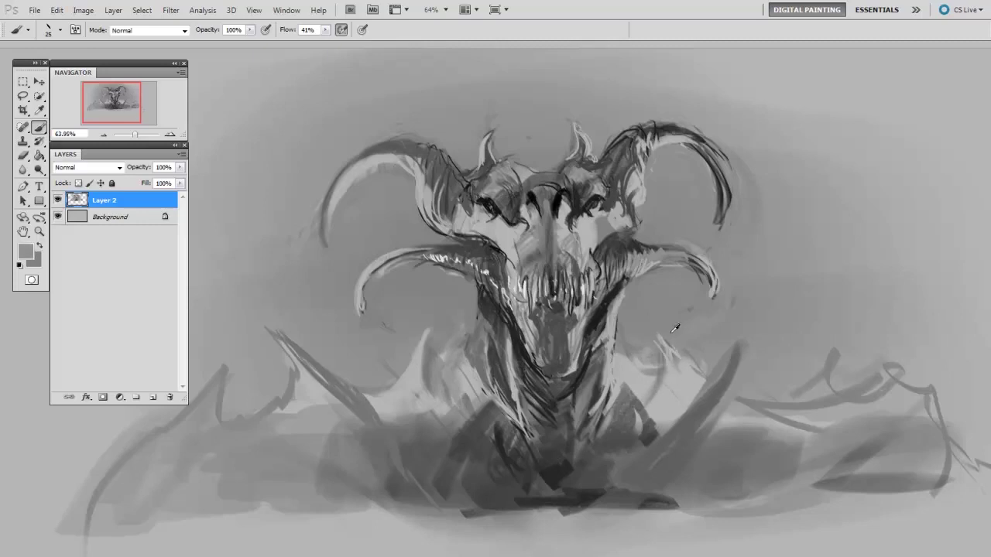
alt+click(725, 374)
key(bracketright)
key(bracketright)
key(bracketright)
mouse_move(763, 329)
mouse_down()
mouse_move(732, 418)
mouse_move(739, 440)
mouse_up()
alt+click(759, 426)
drag(755, 333, 770, 414)
drag(822, 370, 851, 460)
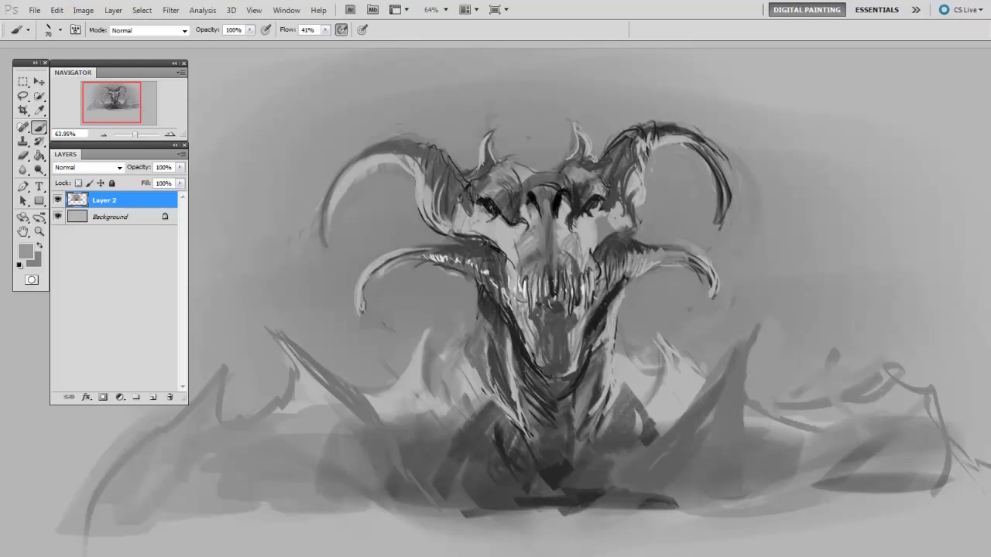
- Copy a rectangular selection of the painting onto a new Layer 3
key(m)
drag(282, 145, 226, 90)
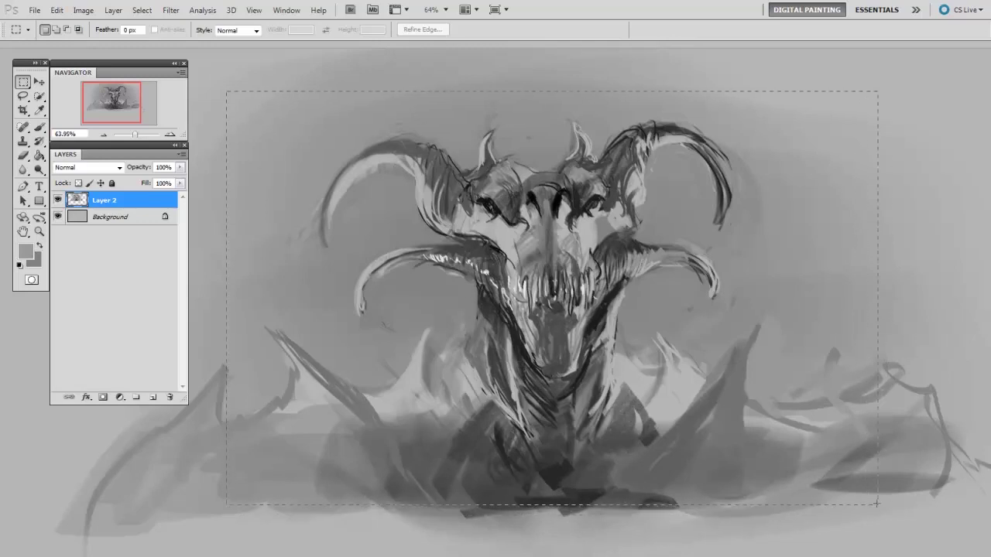
drag(858, 485, 877, 499)
key(ctrl+j)
key(ctrl+b)
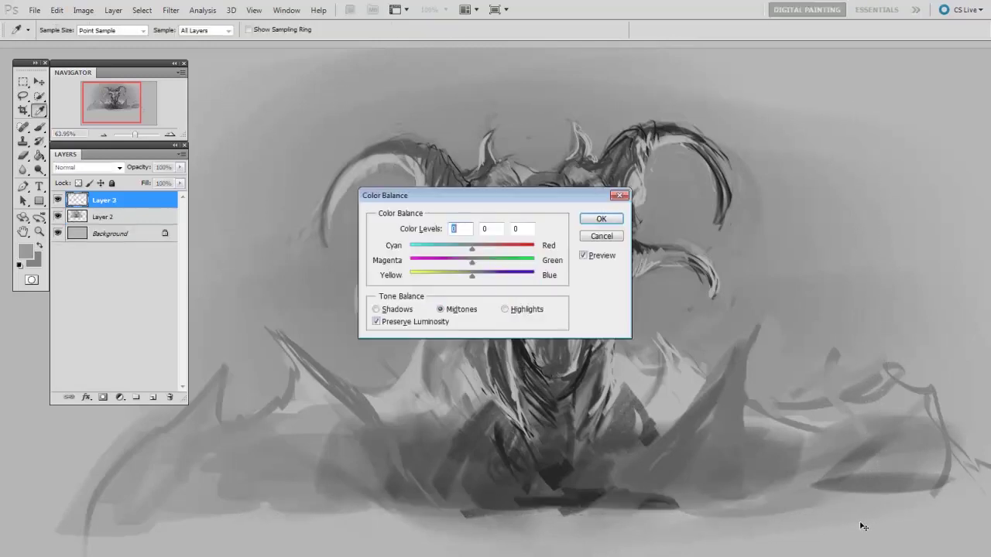
click(603, 237)
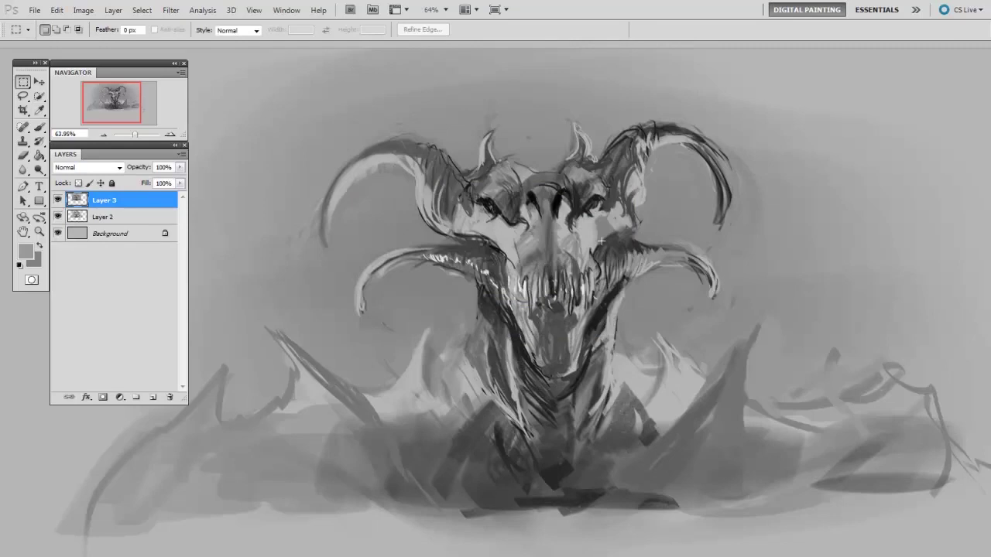
- Darken Layer 3 with Levels set to 5, 0.82 and 229
key(ctrl+l)
drag(464, 166, 793, 186)
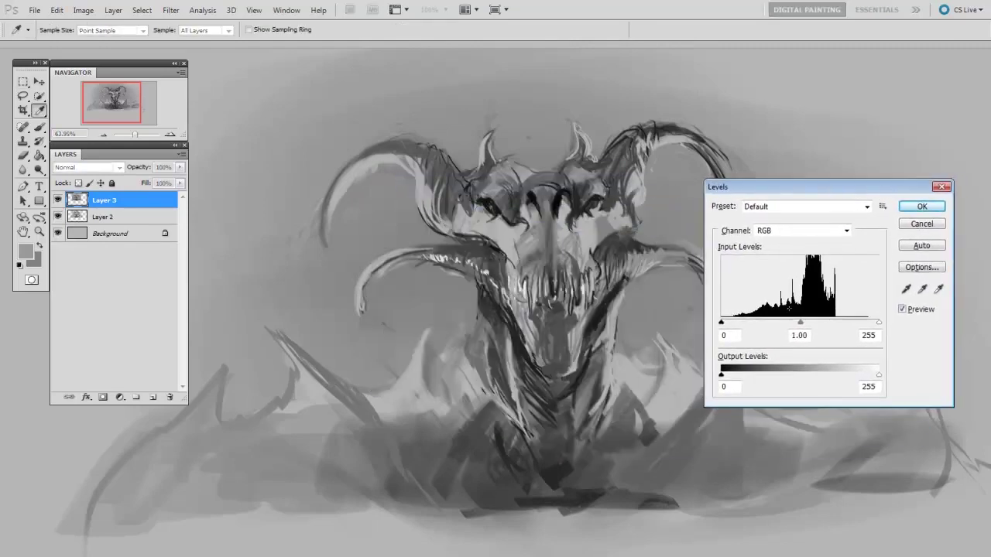
drag(802, 322, 812, 322)
drag(879, 322, 863, 322)
mouse_move(803, 322)
mouse_down()
mouse_move(812, 323)
mouse_move(803, 323)
mouse_up()
drag(720, 323, 725, 324)
drag(806, 322, 803, 322)
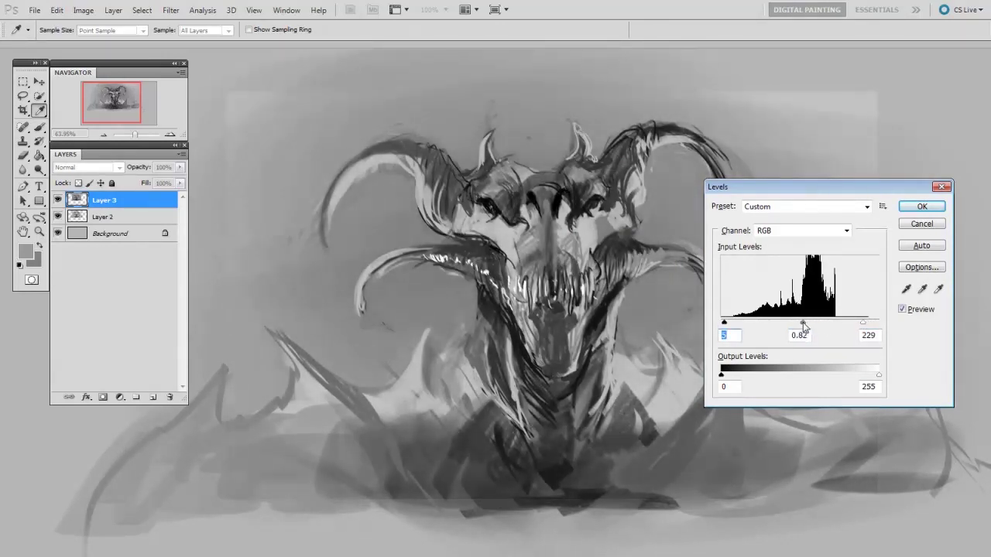
click(922, 206)
- Deselect, add a new layer, and set a 1000 px soft round brush in dark grey
key(m)
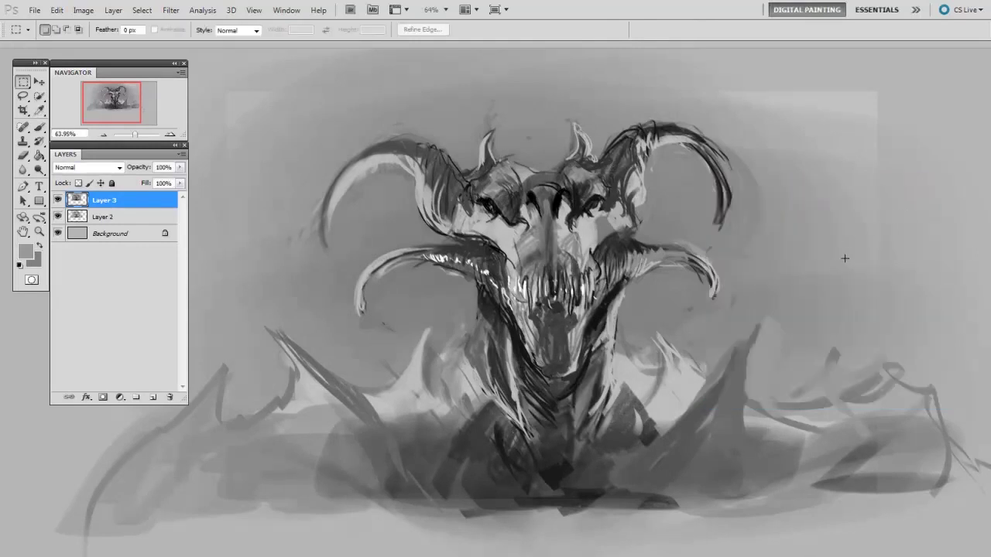
key(ctrl+shift+alt+n)
key(b)
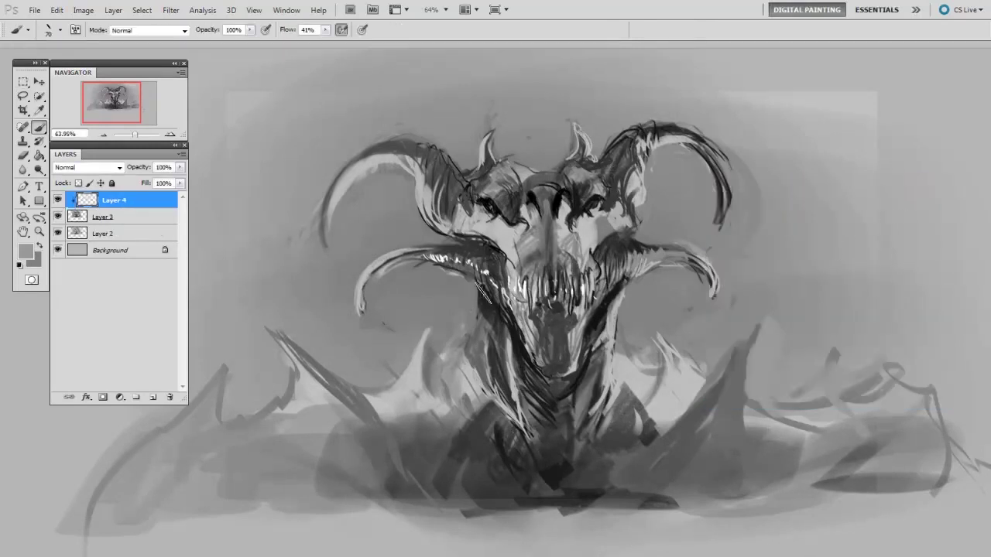
right_click(475, 301)
click(500, 366)
click(462, 380)
alt+click(480, 253)
key(bracketright)
- Paint soft dark shading along the right, left and lower-right edges of the painting
drag(782, 193, 813, 369)
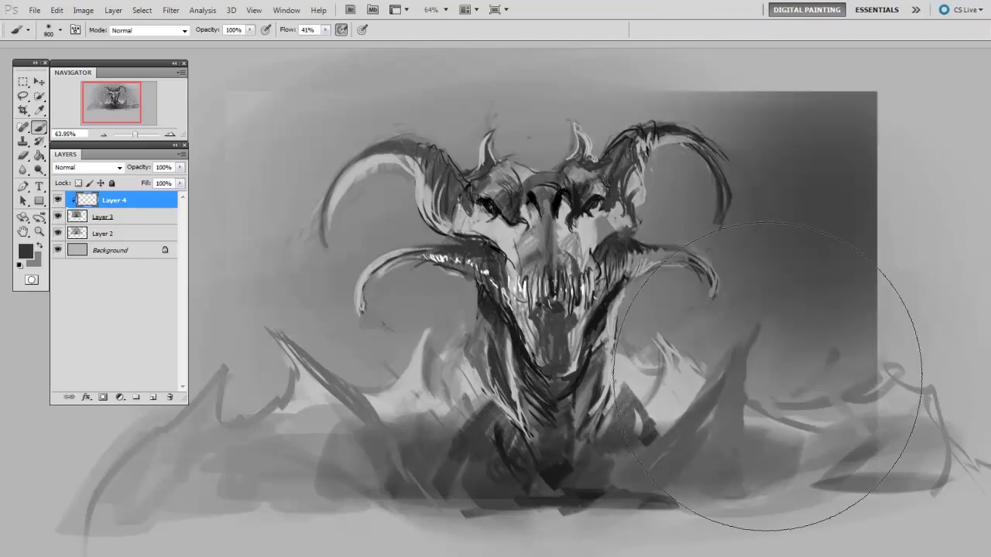
drag(232, 426, 248, 256)
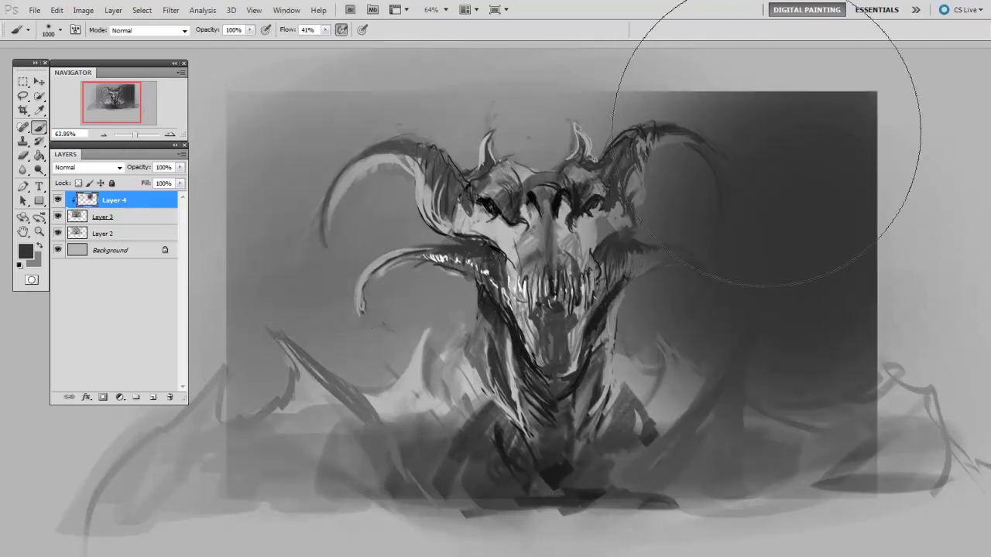
key(bracketleft)
key(bracketleft)
drag(333, 418, 325, 402)
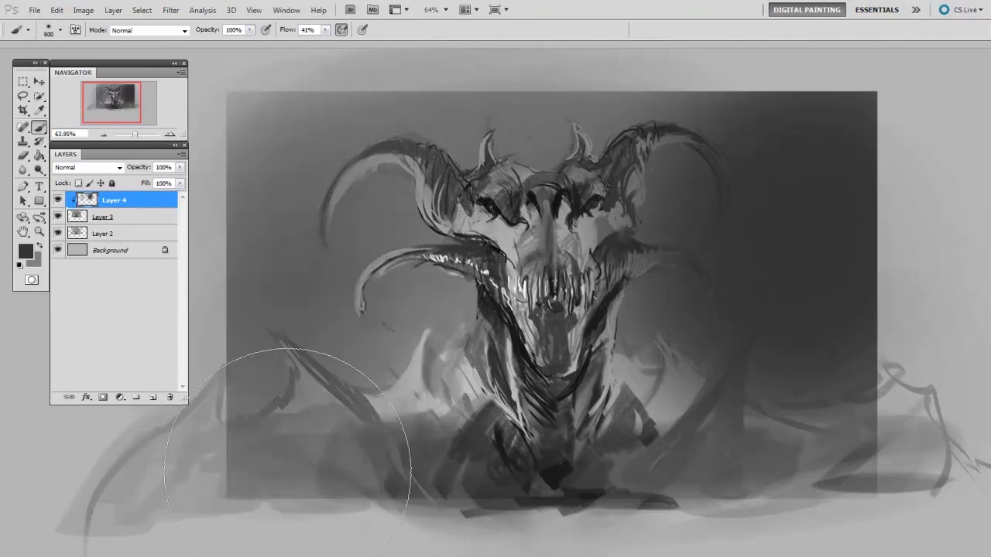
drag(785, 332, 629, 397)
- Erase some darkness from the lower right, then return to a 600 px brush
key(e)
right_click(629, 396)
key(Escape)
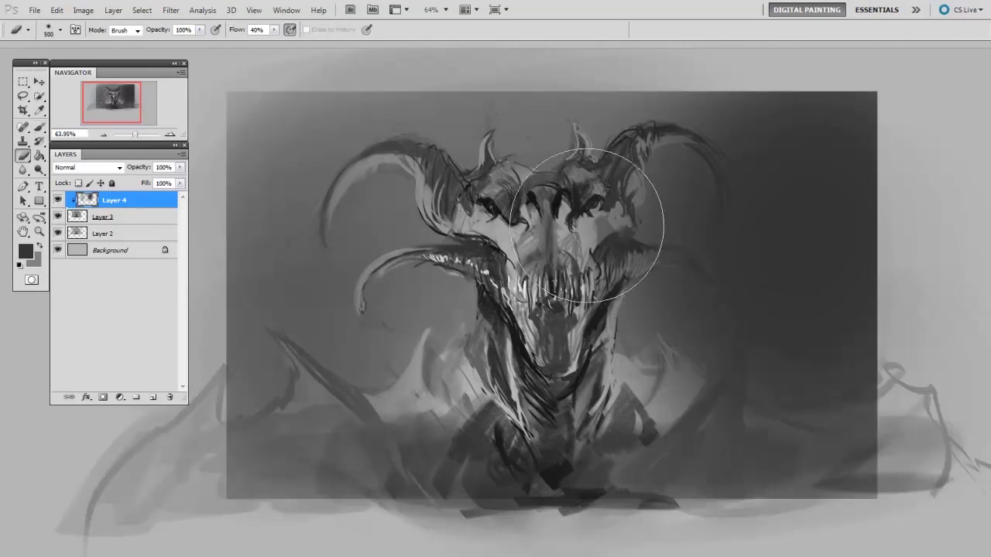
drag(597, 165, 601, 287)
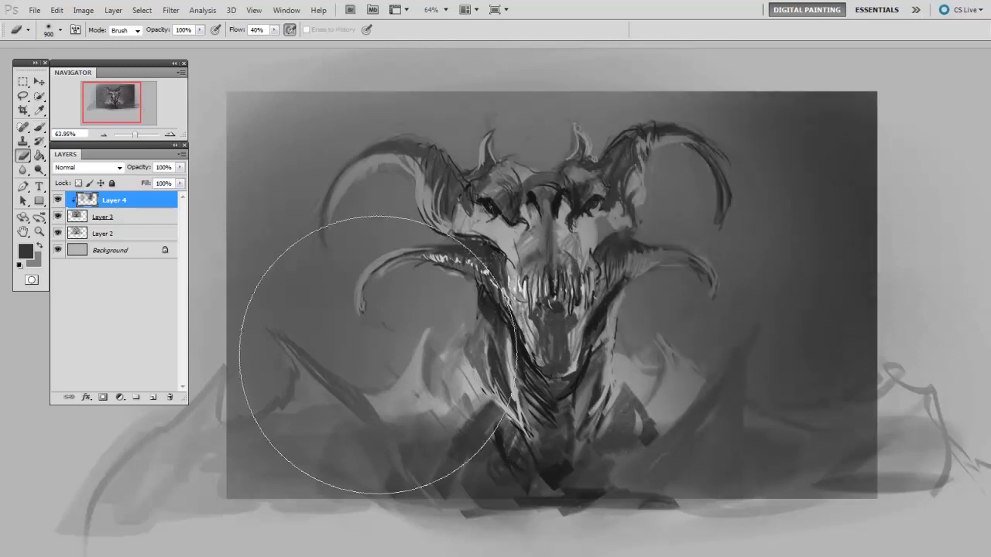
key(b)
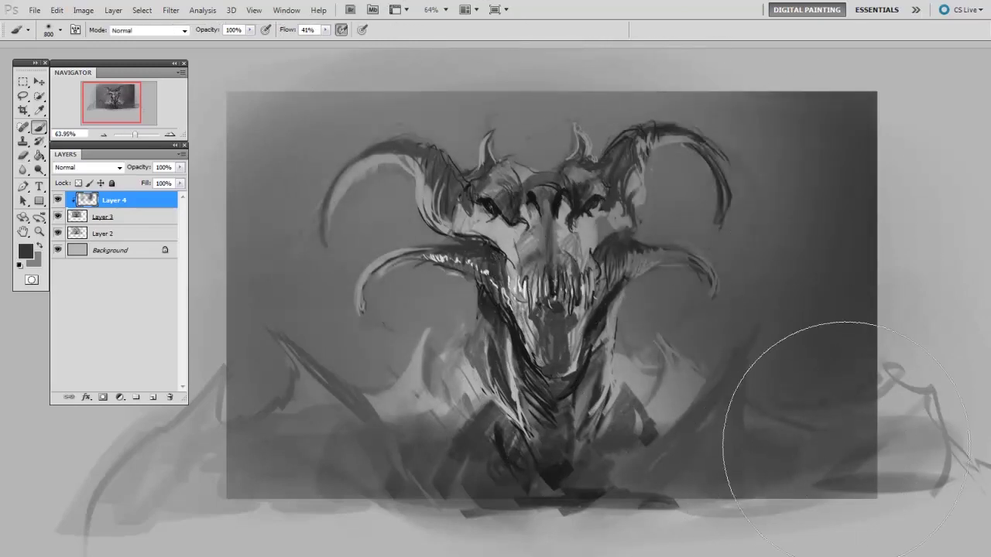
key(bracketleft)
key(bracketleft)
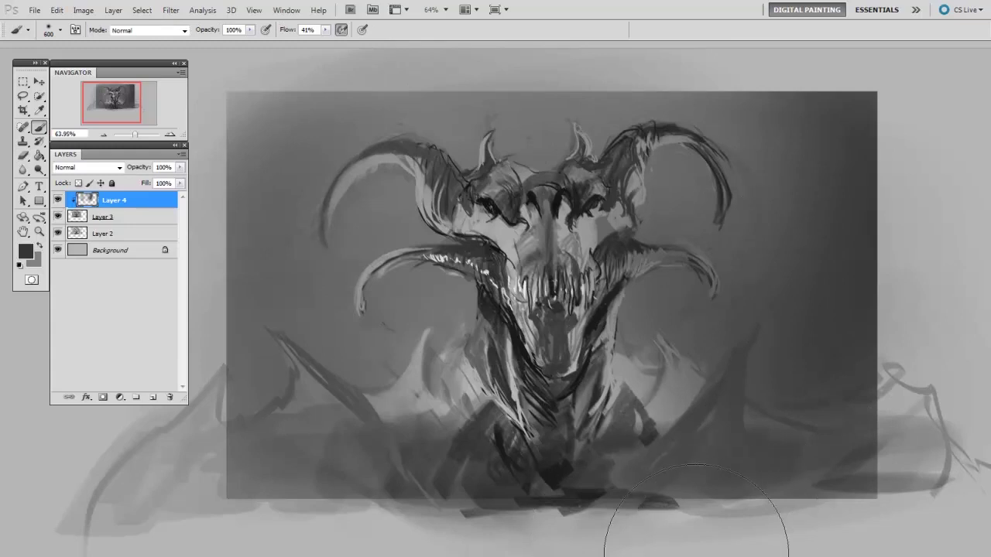
right_click(526, 439)
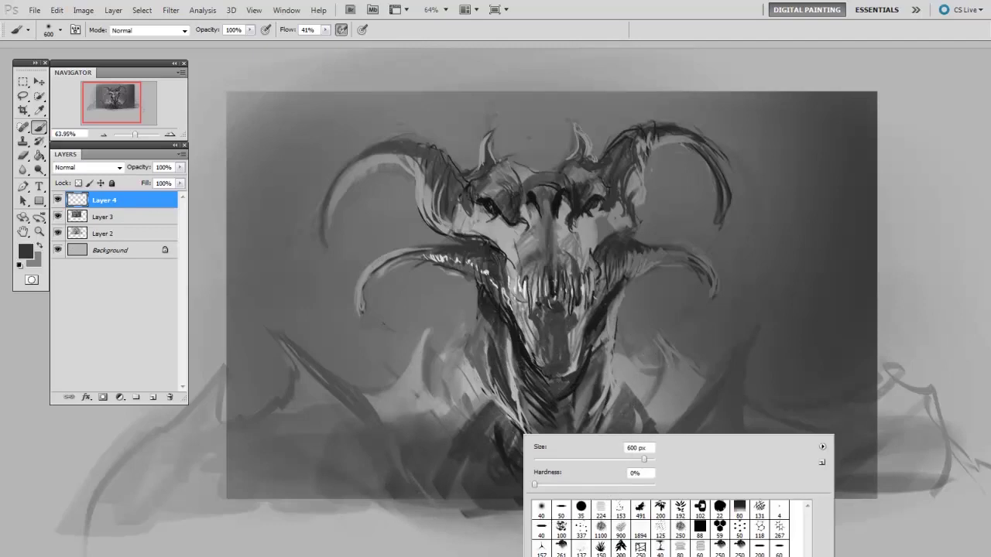
- With a 15 px light grey brush, highlight the left eye, face and snout
double_click(631, 534)
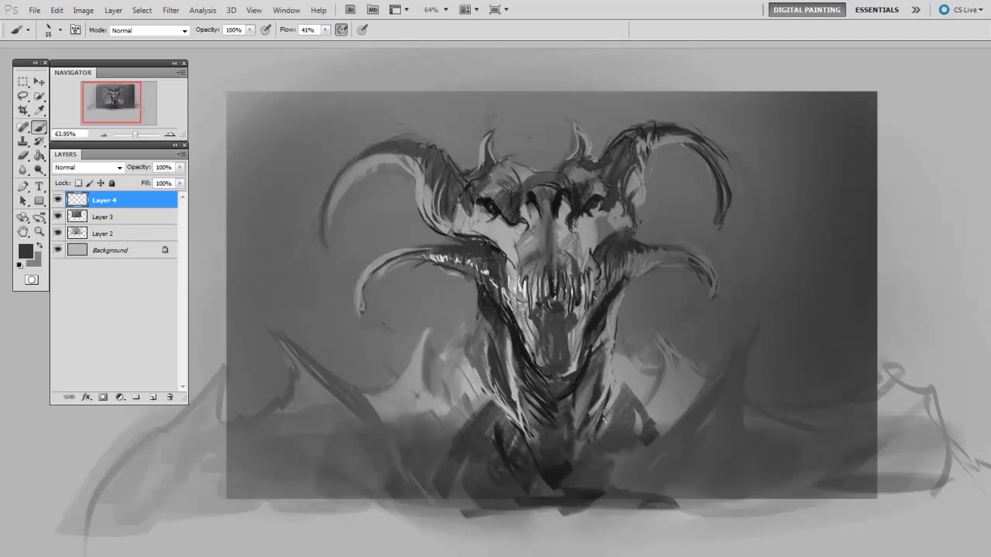
alt+click(495, 231)
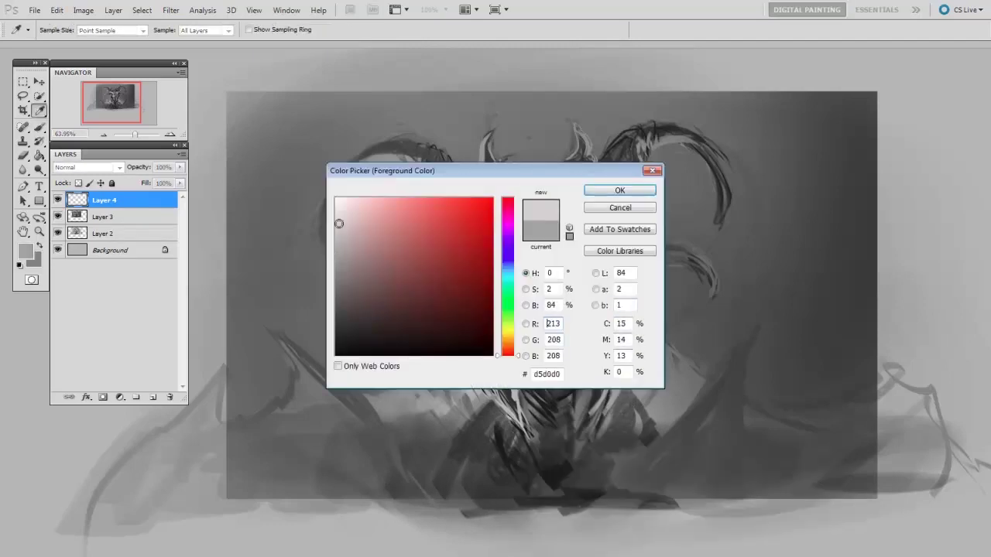
click(625, 192)
mouse_move(465, 230)
mouse_down()
mouse_move(452, 211)
mouse_move(465, 230)
mouse_up()
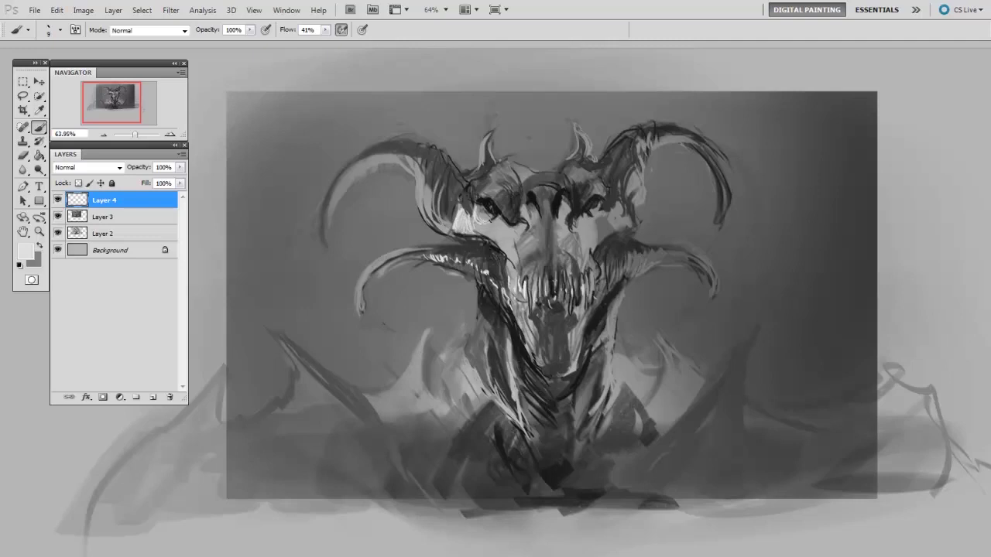
mouse_move(491, 239)
mouse_down()
mouse_move(488, 221)
mouse_move(508, 226)
mouse_up()
mouse_move(505, 260)
mouse_down()
mouse_move(511, 227)
mouse_move(517, 237)
mouse_up()
drag(517, 237, 526, 228)
- Sample a snout grey and add light strokes around the snout and mouth
alt+click(496, 232)
mouse_move(512, 238)
mouse_down()
mouse_move(530, 226)
mouse_move(524, 193)
mouse_up()
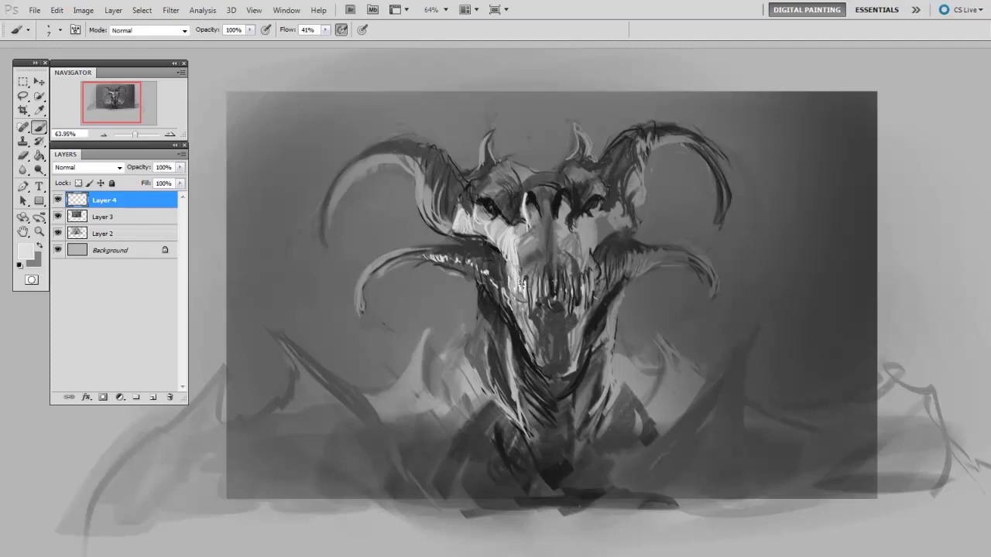
key(bracketleft)
key(bracketleft)
key(bracketleft)
mouse_move(513, 294)
mouse_down()
mouse_move(528, 322)
mouse_move(517, 318)
mouse_up()
drag(525, 321, 550, 386)
key(bracketright)
key(bracketright)
key(bracketright)
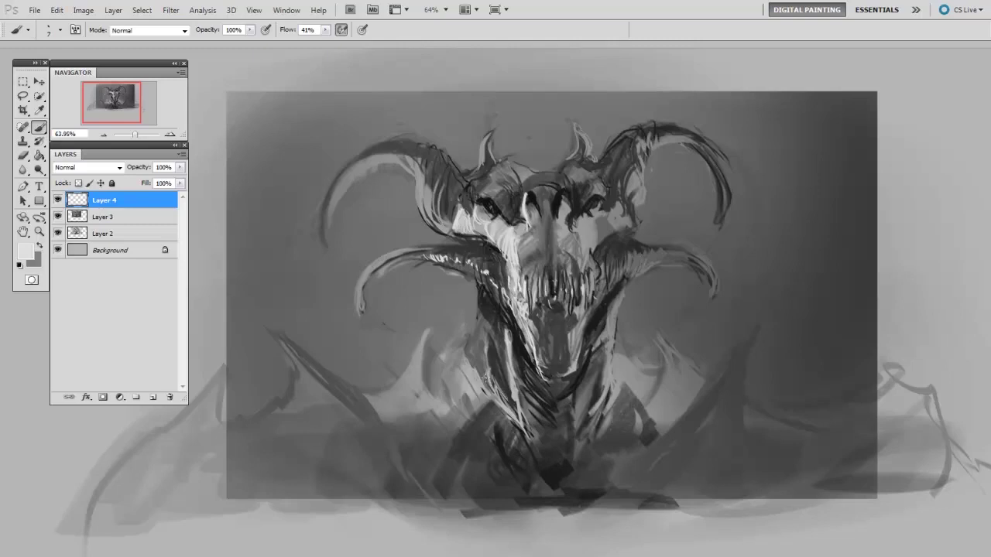
- Highlight the left side of the neck, the left tendril, and the spike below it
mouse_move(477, 364)
mouse_down()
mouse_move(469, 330)
mouse_move(479, 312)
mouse_up()
drag(476, 345, 477, 311)
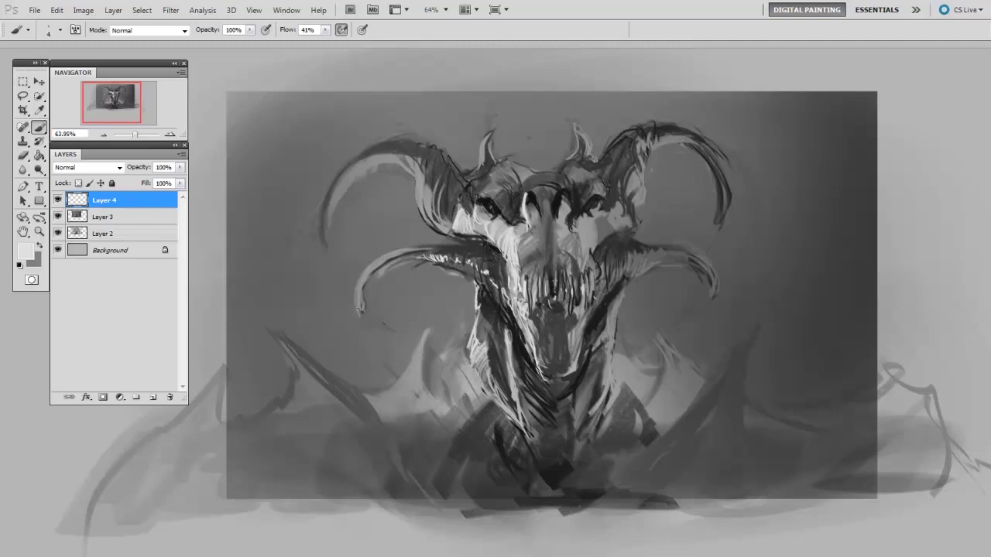
mouse_move(357, 309)
mouse_down()
mouse_move(361, 273)
mouse_move(378, 264)
mouse_up()
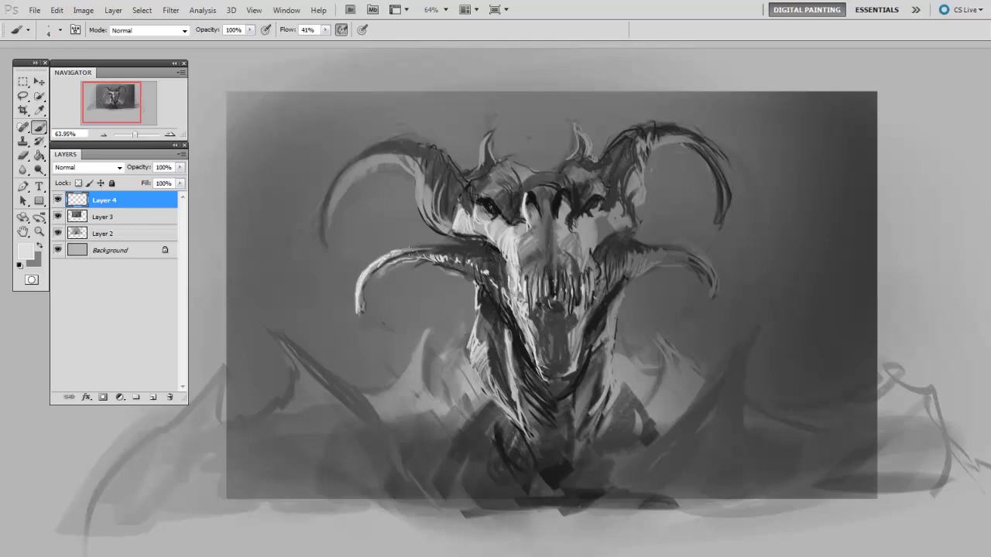
drag(427, 255, 441, 243)
drag(421, 361, 424, 330)
mouse_move(418, 378)
mouse_down()
mouse_move(426, 331)
mouse_move(391, 399)
mouse_move(435, 413)
mouse_move(445, 437)
mouse_up()
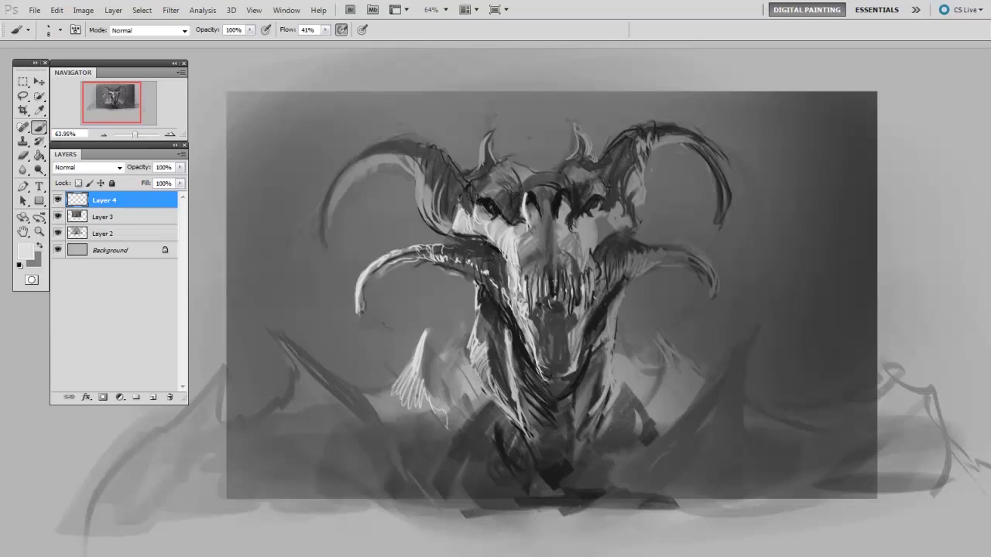
- Hatch light strokes beside the left spike and highlight the left horn
mouse_move(477, 365)
mouse_down()
mouse_move(446, 391)
mouse_move(462, 407)
mouse_up()
drag(473, 339, 449, 367)
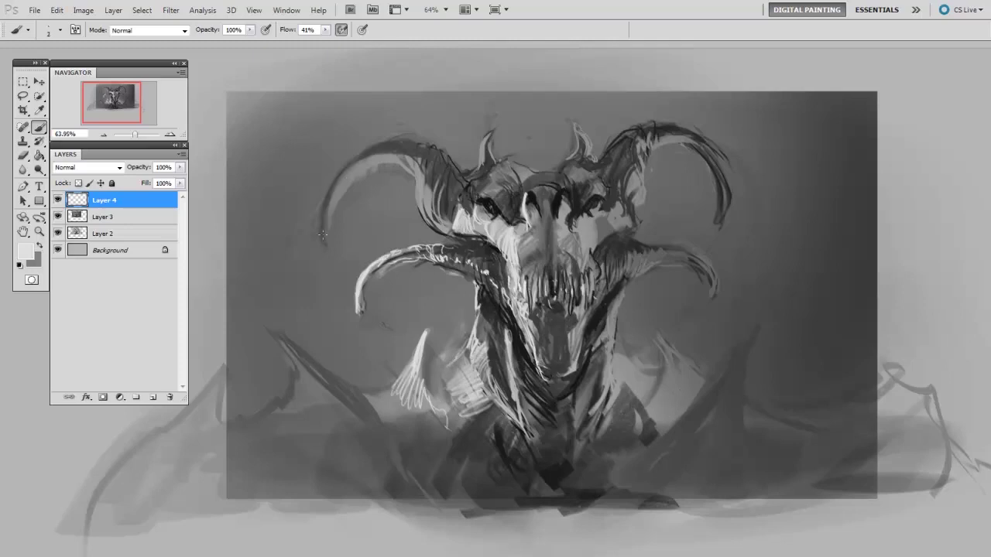
mouse_move(339, 172)
mouse_down()
mouse_move(324, 234)
mouse_move(325, 224)
mouse_up()
mouse_move(368, 157)
mouse_down()
mouse_move(350, 172)
mouse_move(384, 160)
mouse_move(416, 167)
mouse_move(414, 215)
mouse_up()
key(bracketright)
key(bracketright)
key(bracketright)
mouse_move(425, 169)
mouse_down()
mouse_move(415, 220)
mouse_move(418, 164)
mouse_move(443, 155)
mouse_move(425, 215)
mouse_up()
- Add more highlights on the left horn and a highlight on the right horn
key(e)
key(b)
key(bracketleft)
key(bracketleft)
key(bracketright)
drag(452, 162, 429, 222)
key(bracketleft)
key(bracketleft)
mouse_move(641, 204)
mouse_down()
mouse_move(624, 131)
mouse_move(634, 163)
mouse_move(639, 143)
mouse_move(669, 132)
mouse_up()
- Sample a tone and extend the right horn tip with light strokes
key(bracketright)
key(bracketright)
key(bracketright)
key(bracketleft)
key(bracketleft)
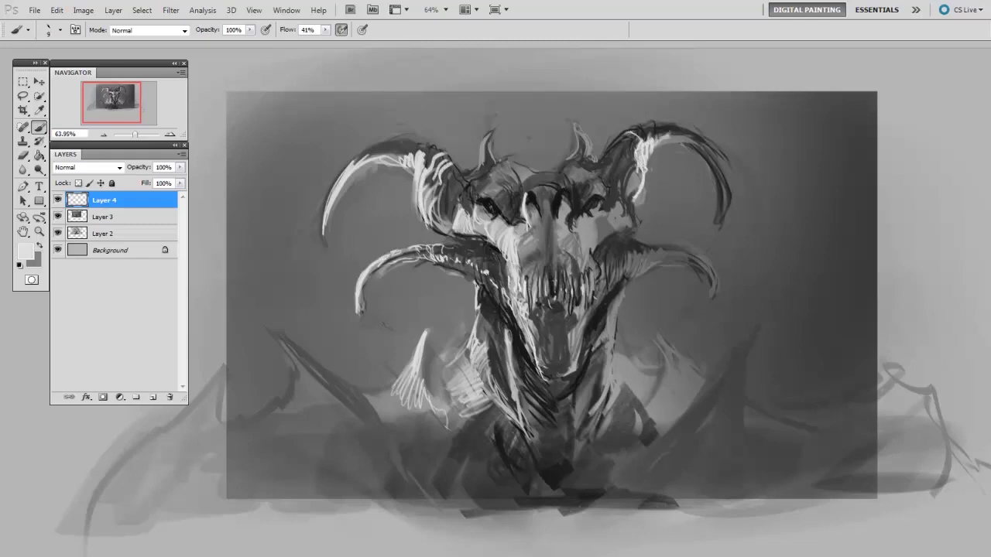
alt+click(629, 140)
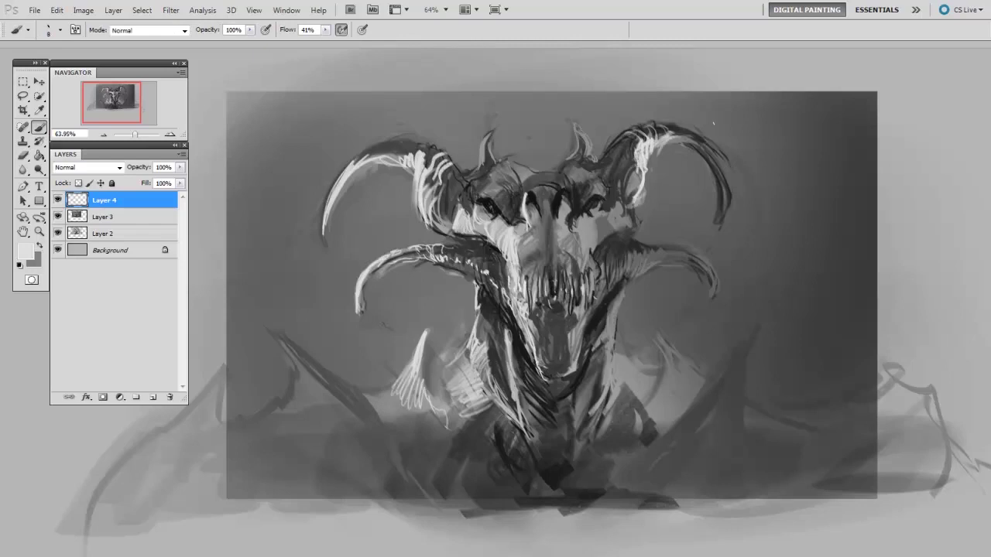
key(e)
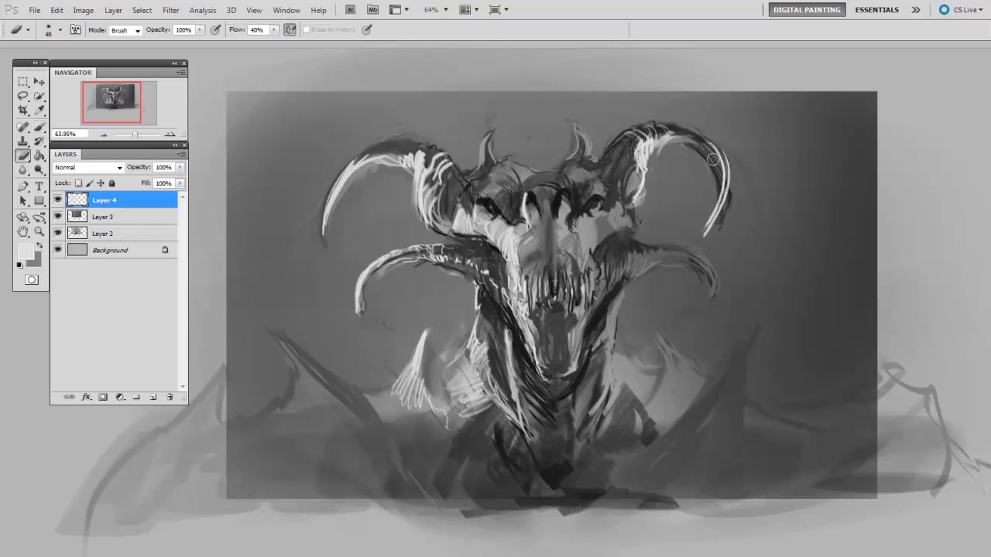
key(b)
drag(729, 159, 720, 226)
key(e)
drag(722, 186, 714, 221)
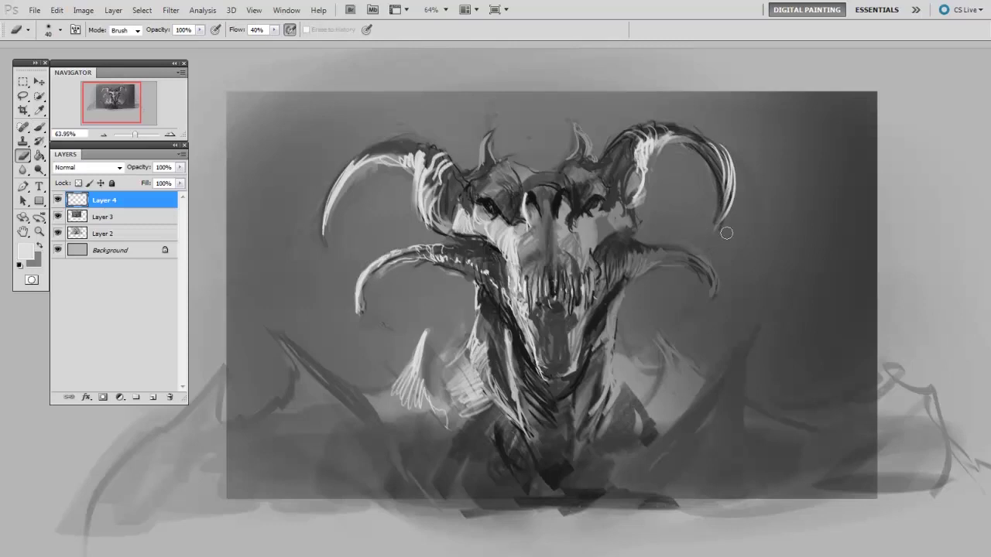
key(b)
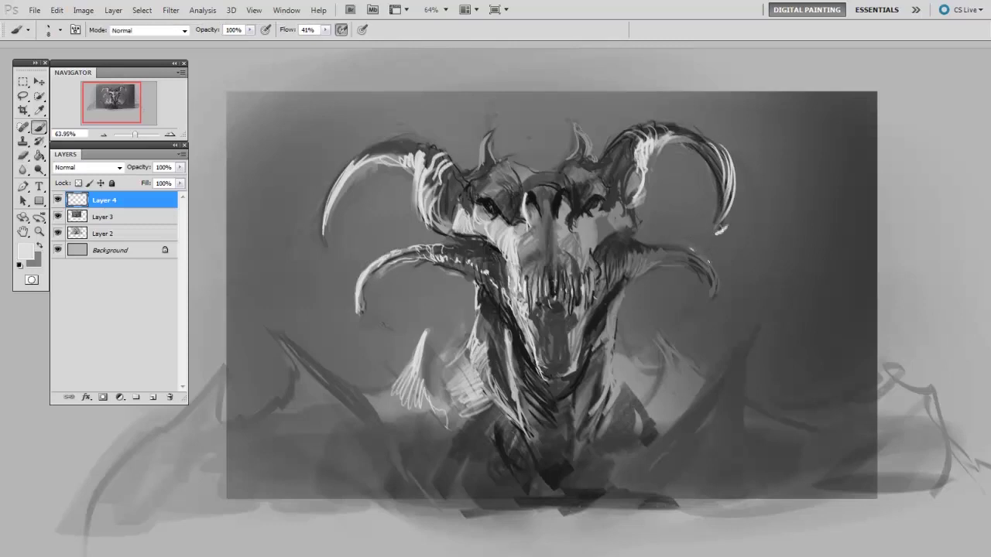
- Extend the right tentacle downward and add small light marks along it
mouse_move(695, 251)
mouse_down()
mouse_move(711, 261)
mouse_move(702, 304)
mouse_up()
key(e)
key(b)
mouse_move(643, 266)
mouse_down()
mouse_move(655, 254)
mouse_move(590, 290)
mouse_move(602, 275)
mouse_up()
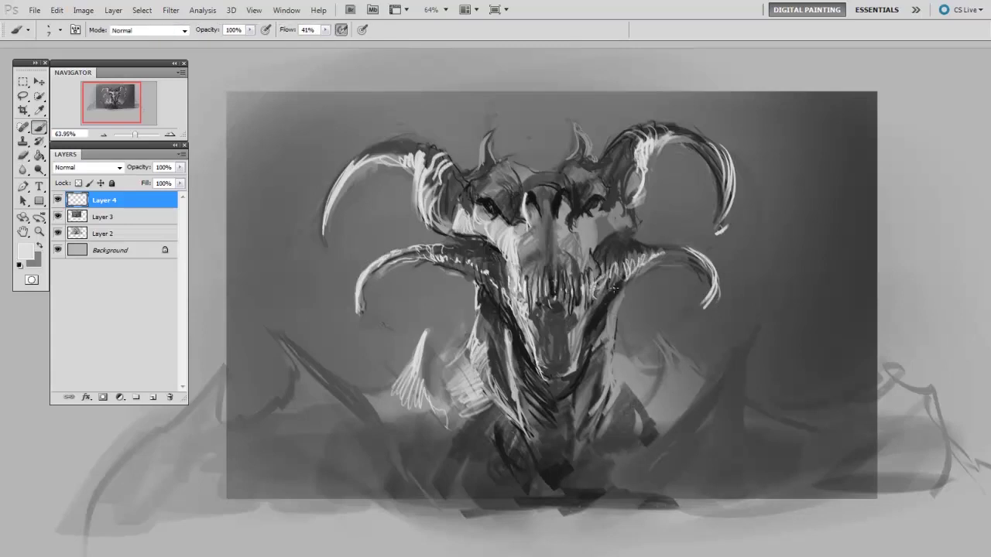
- With a smaller brush, highlight the chin and neck with light strokes
key(e)
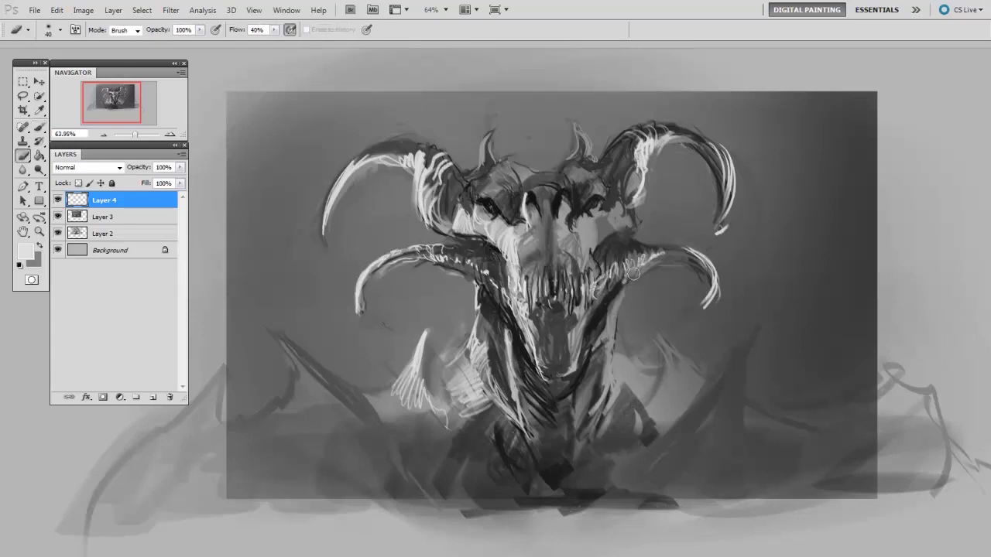
key(b)
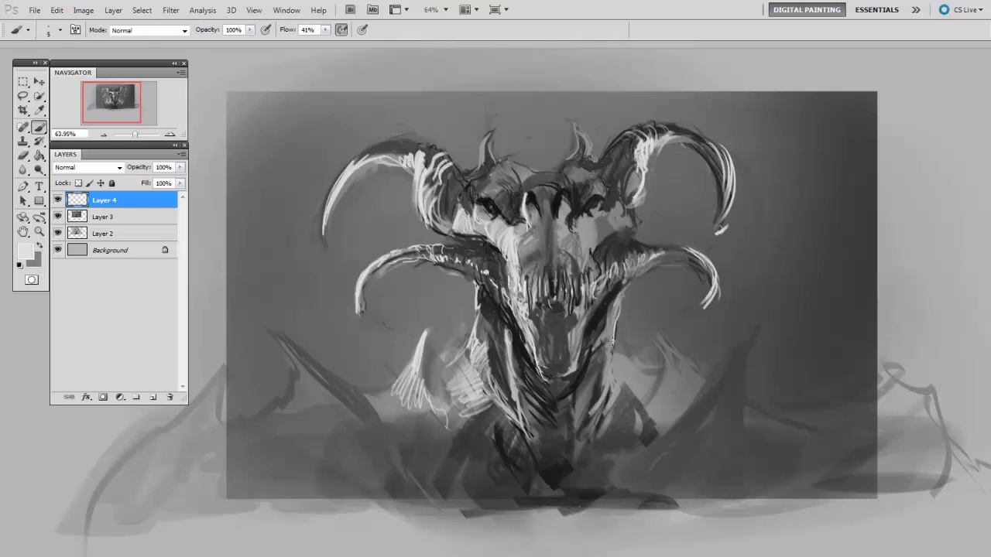
mouse_move(588, 321)
mouse_down()
mouse_move(590, 307)
mouse_move(584, 334)
mouse_up()
mouse_move(576, 369)
mouse_down()
mouse_move(582, 314)
mouse_move(575, 361)
mouse_up()
mouse_move(537, 332)
mouse_down()
mouse_move(534, 316)
mouse_move(540, 336)
mouse_up()
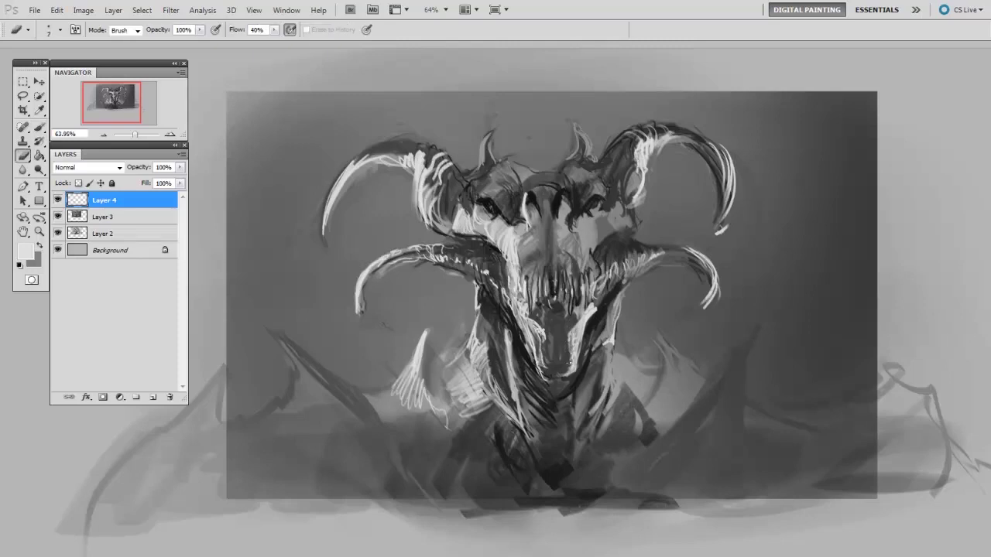
- Sample dark greys and darken the mouth, chin and area around the right eye
alt+click(564, 338)
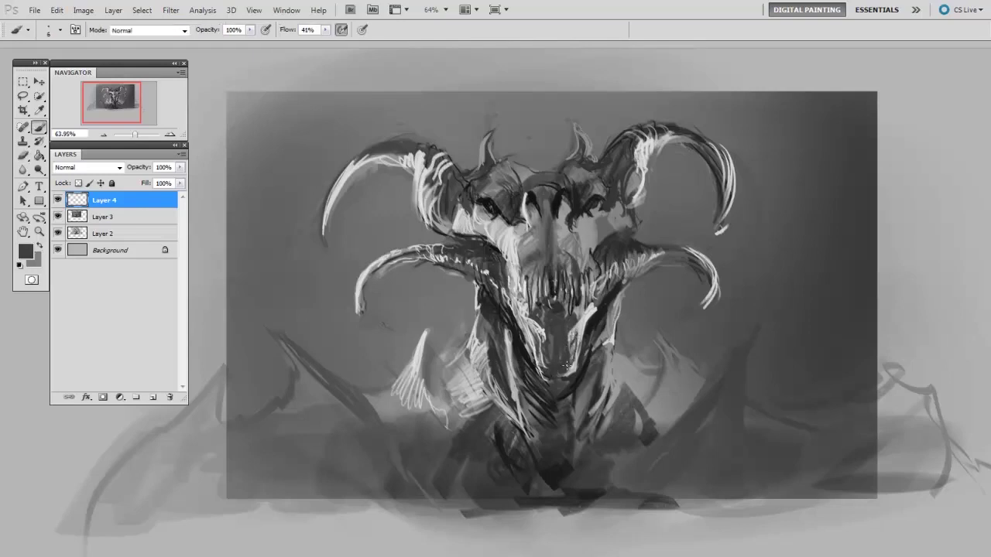
alt+click(588, 316)
alt+click(568, 299)
alt+click(558, 302)
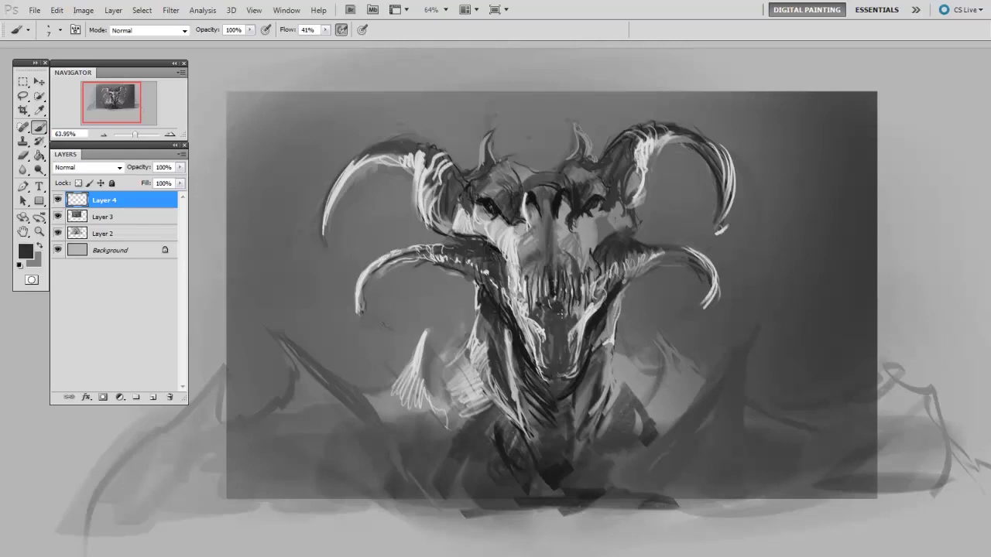
mouse_move(537, 283)
mouse_down()
mouse_move(542, 302)
mouse_move(564, 301)
mouse_up()
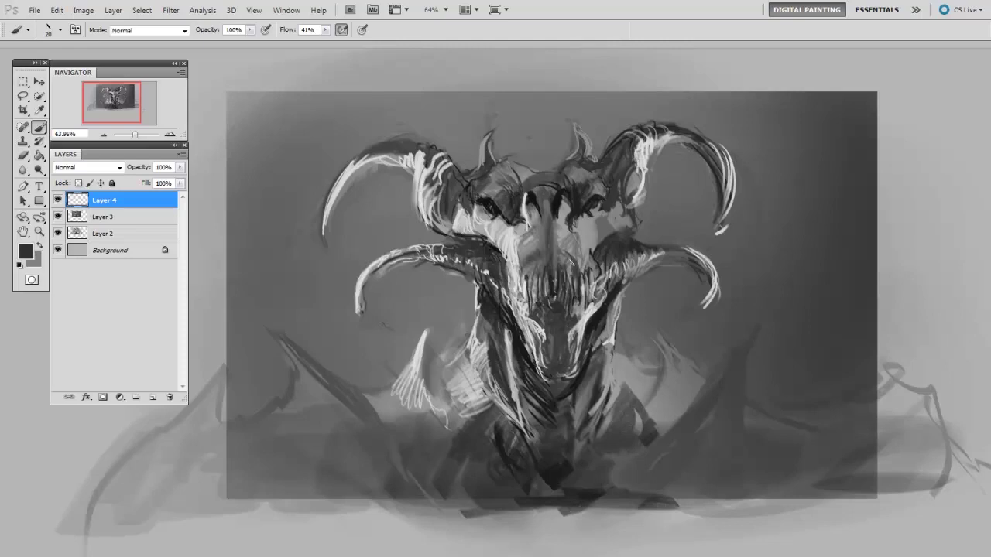
mouse_move(551, 264)
mouse_down()
mouse_move(582, 251)
mouse_move(581, 271)
mouse_up()
key(bracketleft)
mouse_move(579, 225)
mouse_down()
mouse_move(570, 254)
mouse_move(579, 252)
mouse_move(560, 240)
mouse_up()
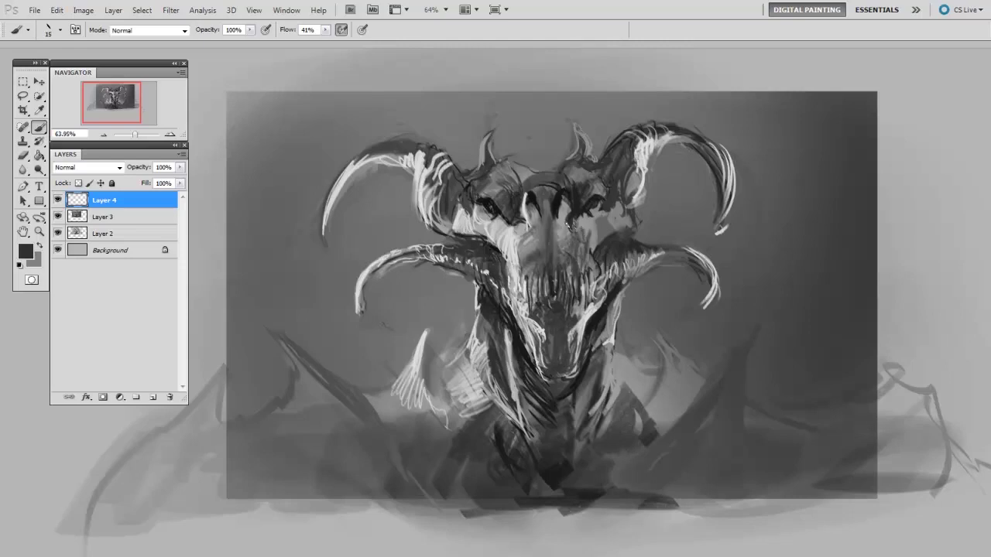
- Sample near-white greys and paint face highlights near both eyes with a 6 px brush
alt+click(594, 222)
alt+click(517, 249)
mouse_move(598, 232)
mouse_down()
mouse_move(599, 249)
mouse_move(610, 237)
mouse_move(603, 250)
mouse_up()
mouse_move(621, 210)
mouse_down()
mouse_move(616, 237)
mouse_move(594, 253)
mouse_move(627, 235)
mouse_move(591, 231)
mouse_up()
alt+click(614, 244)
alt+click(624, 232)
key(bracketleft)
key(bracketleft)
key(bracketleft)
mouse_move(608, 191)
mouse_down()
mouse_move(600, 205)
mouse_move(601, 181)
mouse_up()
drag(467, 199, 480, 183)
- Add a small dark mark near the right eye, sampling nearby grey tones
alt+click(604, 186)
alt+click(602, 200)
drag(598, 198, 607, 203)
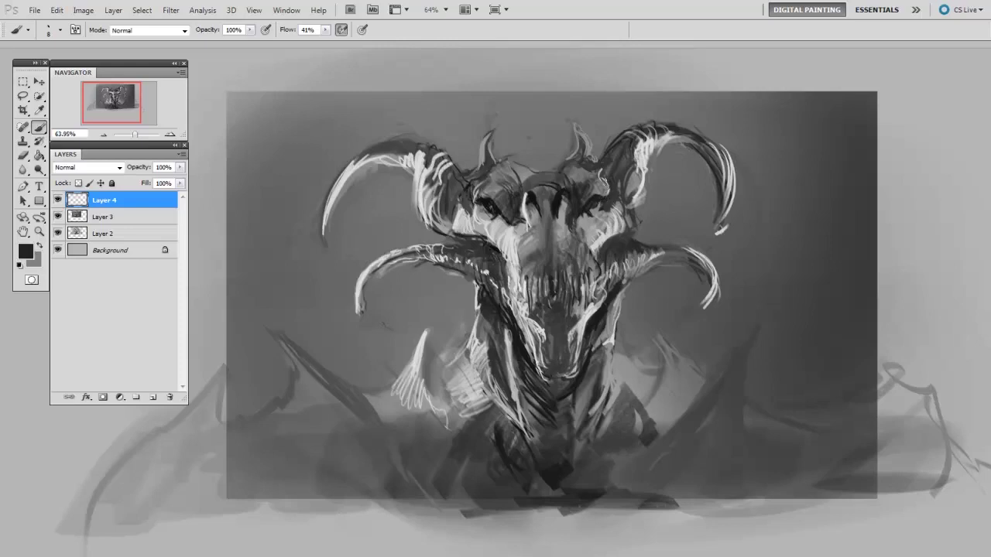
alt+click(601, 195)
alt+click(622, 220)
alt+click(605, 190)
alt+click(589, 149)
alt+click(641, 189)
alt+click(628, 188)
- With a 9 px near-black brush, darken the bases of the right and left horns
key(bracketright)
key(bracketright)
key(bracketright)
alt+click(623, 196)
key(bracketleft)
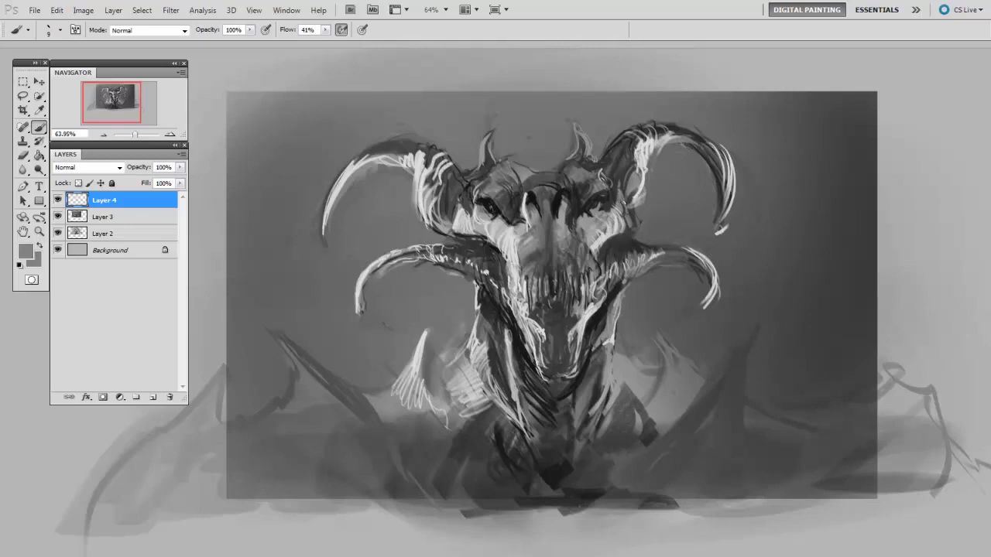
alt+click(628, 203)
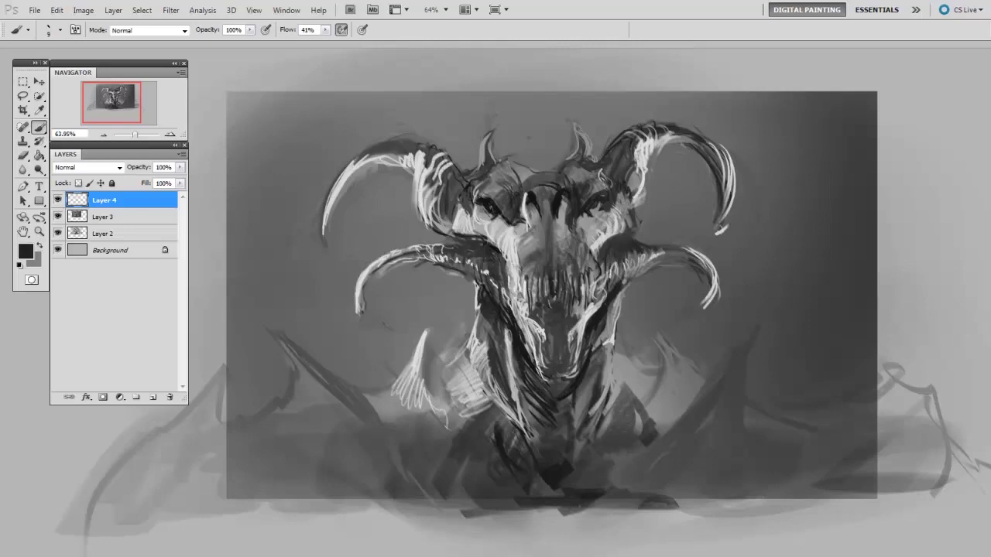
drag(631, 170, 636, 200)
key(bracketleft)
mouse_move(637, 241)
mouse_down()
mouse_move(679, 237)
mouse_move(659, 246)
mouse_move(706, 258)
mouse_up()
drag(446, 245, 473, 242)
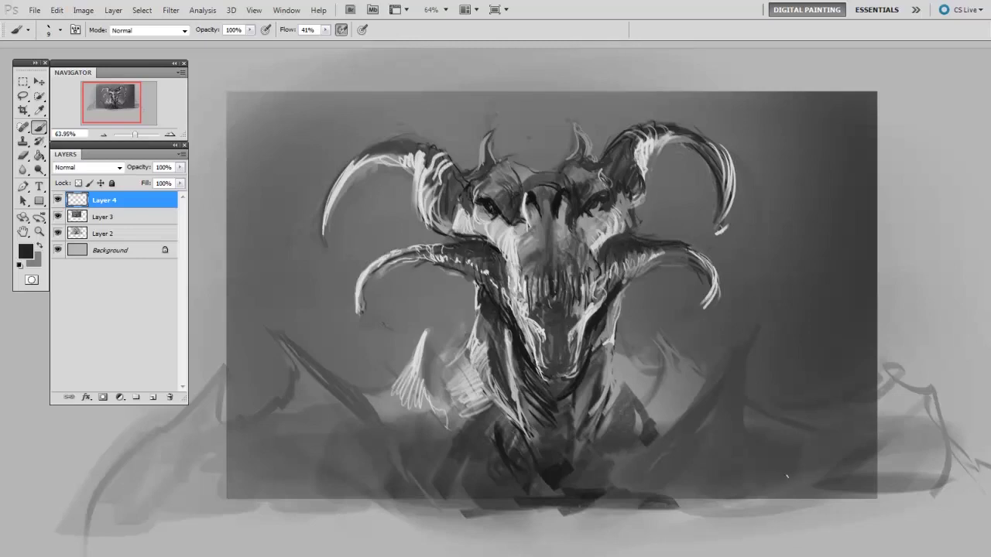
- Repaint the right horn tip in mid grey with a darker top and a faint light stroke beside it
alt+click(697, 177)
key(bracketright)
key(bracketright)
key(bracketright)
drag(697, 154, 720, 223)
drag(712, 171, 728, 219)
mouse_move(700, 155)
mouse_down()
mouse_move(723, 234)
mouse_move(741, 192)
mouse_up()
alt+click(693, 134)
drag(720, 148, 742, 206)
alt+click(708, 203)
drag(732, 249, 766, 240)
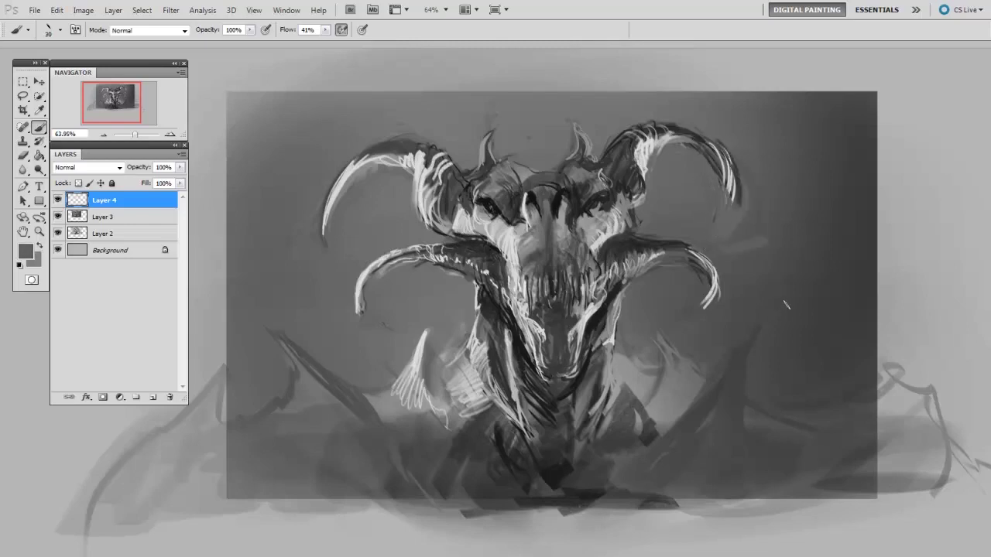
- Add a new Layer 5 and block in dark strokes left of the creature with a 70-125 px brush
alt+click(769, 220)
key(ctrl+shift+alt+n)
key(bracketright)
key(bracketright)
key(bracketright)
drag(266, 300, 333, 348)
drag(263, 317, 341, 364)
alt+click(310, 294)
key(bracketright)
key(bracketright)
key(bracketright)
alt+click(279, 329)
- Paint dark strokes at the creature's lower left, then partly lighten them with a sampled grey
drag(280, 329, 387, 372)
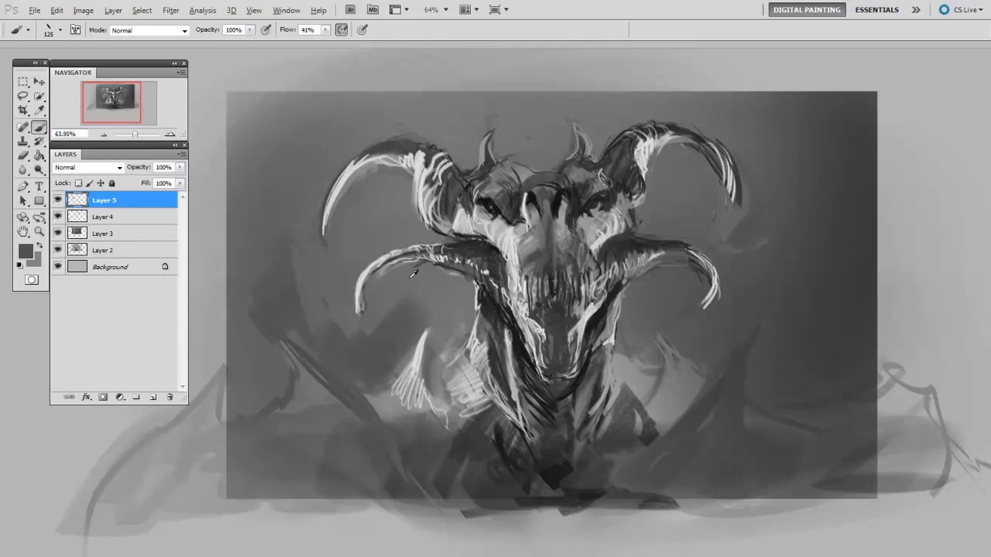
alt+click(348, 333)
drag(348, 317, 402, 364)
key(bracketright)
key(bracketright)
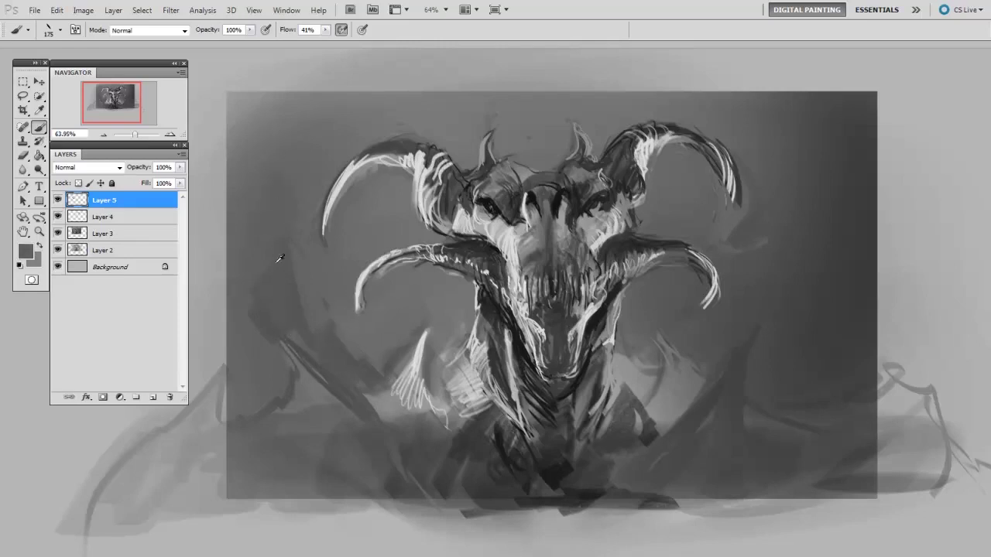
- Paint sampled tonal strokes in the background right of the creature with a size-100 brush
alt+click(236, 314)
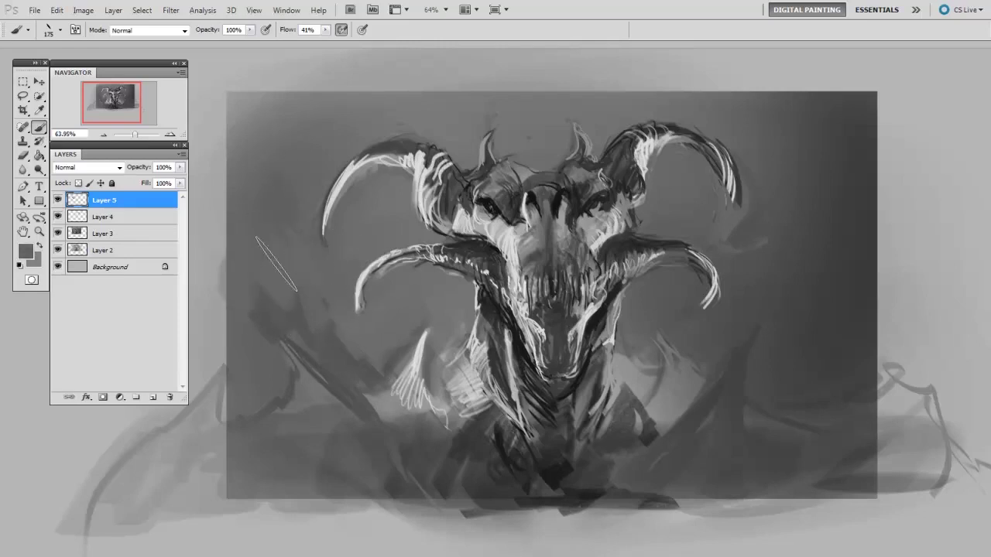
alt+click(758, 331)
key(bracketleft)
key(bracketleft)
key(bracketleft)
mouse_move(774, 330)
mouse_down()
mouse_move(813, 248)
mouse_move(806, 318)
mouse_move(778, 378)
mouse_up()
alt+click(870, 199)
alt+click(851, 222)
- Darken the lower neck and chest with sampled dark tones
key(bracketleft)
- Paint near-white curved strokes and darker accents across the lower chest
key(bracketleft)
key(bracketleft)
key(bracketleft)
alt+click(547, 462)
drag(607, 380, 605, 415)
alt+click(583, 374)
key(bracketright)
key(bracketright)
key(bracketright)
mouse_move(570, 415)
mouse_down()
mouse_move(542, 440)
mouse_move(593, 468)
mouse_move(589, 480)
mouse_move(529, 445)
mouse_move(511, 464)
mouse_up()
alt+click(447, 369)
key(bracketleft)
key(bracketleft)
key(bracketleft)
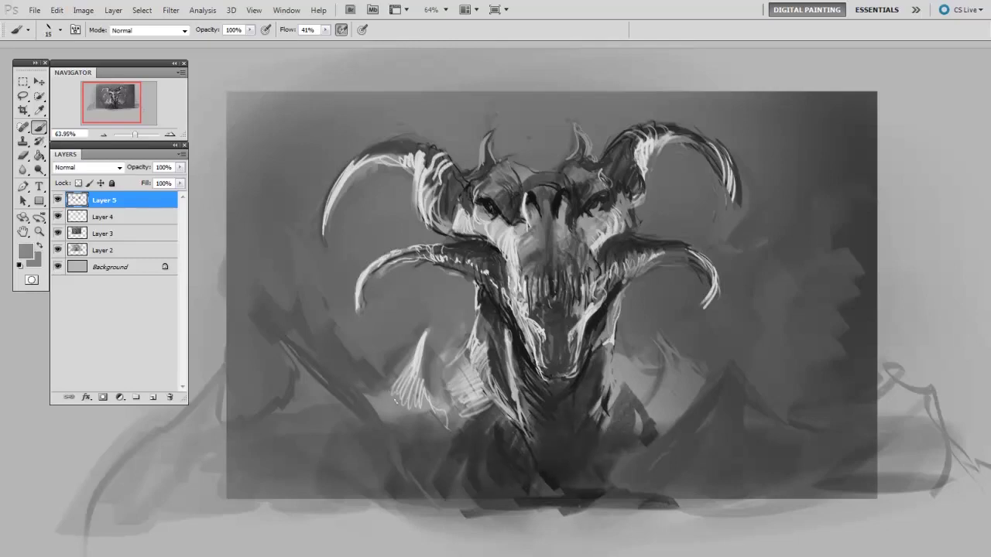
alt+click(418, 366)
key(bracketright)
drag(400, 395, 488, 467)
drag(440, 393, 487, 455)
alt+click(516, 482)
mouse_move(465, 418)
mouse_down()
mouse_move(516, 470)
mouse_move(453, 470)
mouse_up()
key(bracketright)
key(bracketright)
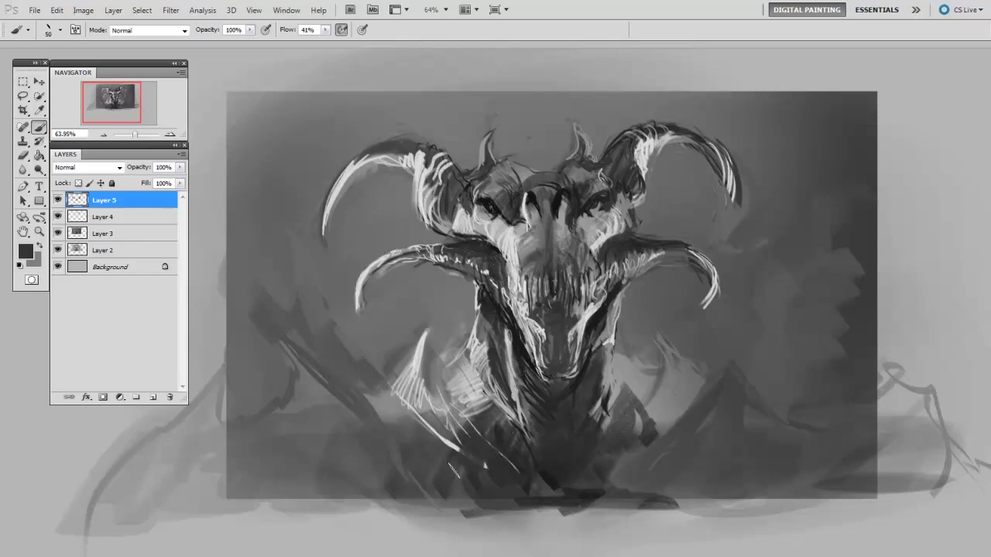
alt+click(462, 383)
mouse_move(484, 404)
mouse_down()
mouse_move(523, 461)
mouse_move(504, 440)
mouse_up()
- Add light curved highlights on the dark shoulder below the right horn
key(bracketleft)
key(bracketleft)
key(bracketleft)
mouse_move(641, 393)
mouse_down()
mouse_move(659, 358)
mouse_move(683, 388)
mouse_move(667, 430)
mouse_up()
key(bracketleft)
key(bracketleft)
key(bracketleft)
mouse_move(703, 391)
mouse_down()
mouse_move(646, 453)
mouse_move(664, 438)
mouse_up()
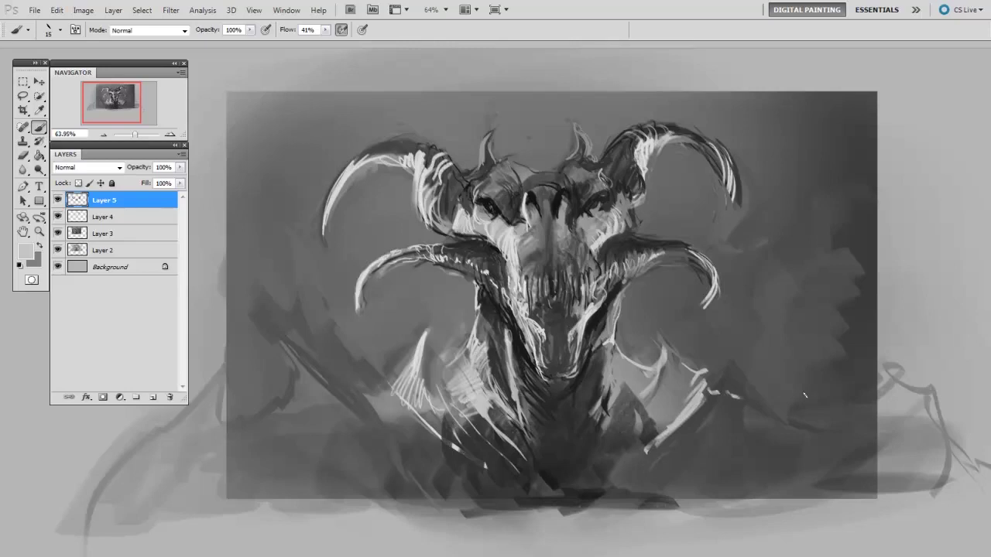
- Darken the forehead between the eyes and the horn base with near-black
alt+click(590, 206)
mouse_move(531, 186)
mouse_down()
mouse_move(547, 195)
mouse_move(519, 175)
mouse_move(565, 180)
mouse_move(582, 161)
mouse_move(587, 172)
mouse_move(607, 160)
mouse_up()
key(bracketleft)
drag(517, 178, 497, 165)
- Highlight the left, right and small left horn bases with light grey
alt+click(498, 229)
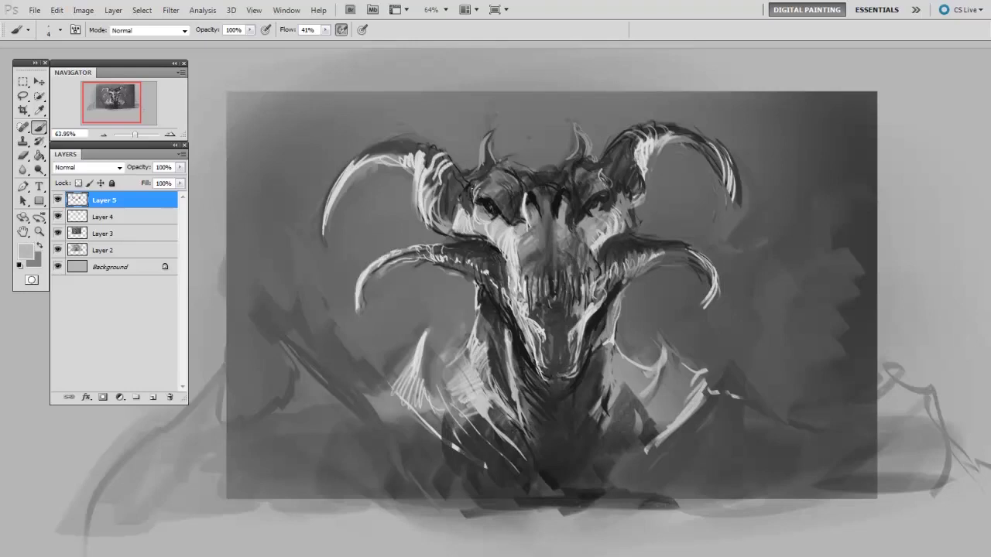
mouse_move(488, 185)
mouse_down()
mouse_move(468, 172)
mouse_move(469, 159)
mouse_up()
mouse_move(610, 181)
mouse_down()
mouse_move(598, 160)
mouse_move(607, 148)
mouse_move(574, 122)
mouse_up()
drag(486, 153, 499, 124)
key(bracketright)
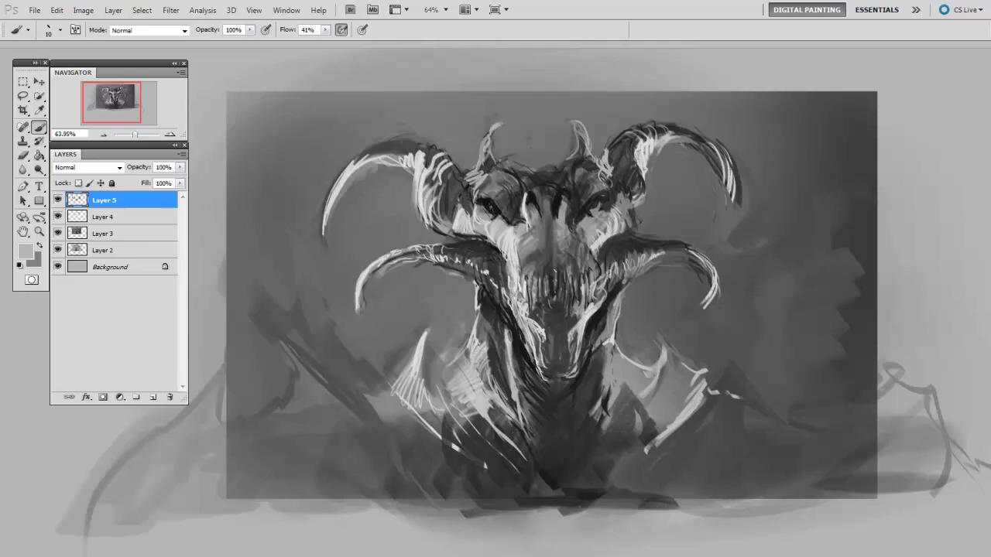
- Paint short near-black strokes at the centre of the face
alt+click(556, 282)
drag(513, 259, 537, 297)
key(bracketright)
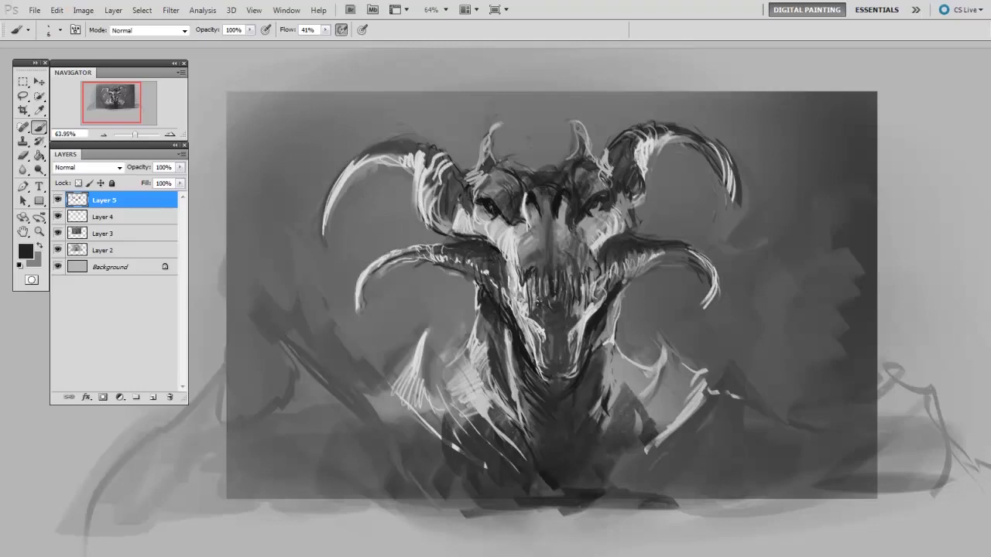
mouse_move(547, 262)
mouse_down()
mouse_move(551, 277)
mouse_move(573, 280)
mouse_move(544, 257)
mouse_move(548, 237)
mouse_move(542, 226)
mouse_move(538, 234)
mouse_move(563, 254)
mouse_move(546, 209)
mouse_move(556, 238)
mouse_move(582, 215)
mouse_up()
mouse_move(581, 261)
mouse_down()
mouse_move(579, 228)
mouse_move(587, 237)
mouse_move(608, 232)
mouse_move(600, 253)
mouse_up()
- Add light grey strokes on the face with a size-9 brush
alt+click(590, 225)
alt+click(583, 243)
key(bracketleft)
alt+click(605, 240)
key(bracketleft)
drag(605, 243, 598, 266)
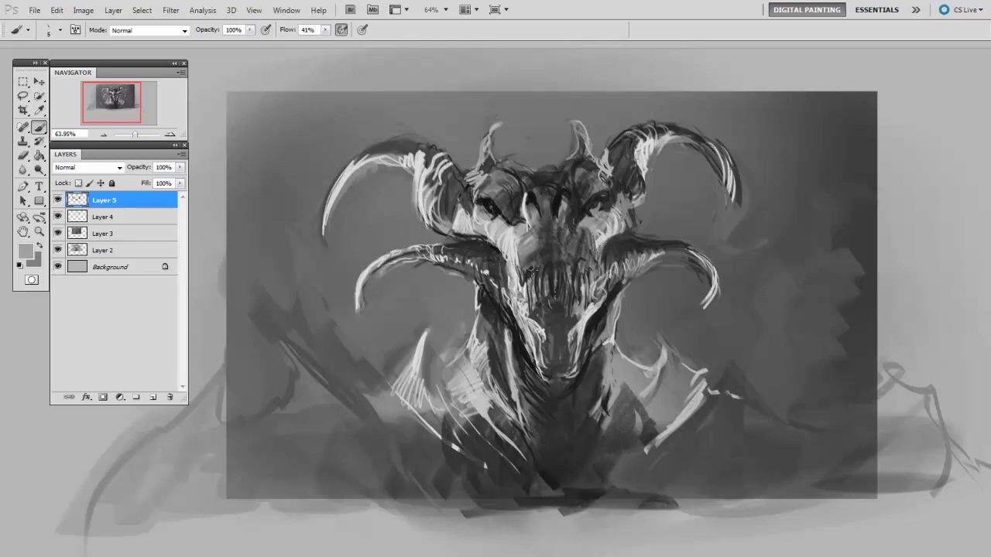
- Add small near-black strokes at the face centre and its left side
alt+click(529, 275)
alt+click(614, 244)
mouse_move(595, 283)
mouse_down()
mouse_move(602, 237)
mouse_move(598, 271)
mouse_up()
alt+click(602, 237)
alt+click(605, 275)
mouse_move(603, 267)
mouse_down()
mouse_move(596, 301)
mouse_move(604, 296)
mouse_up()
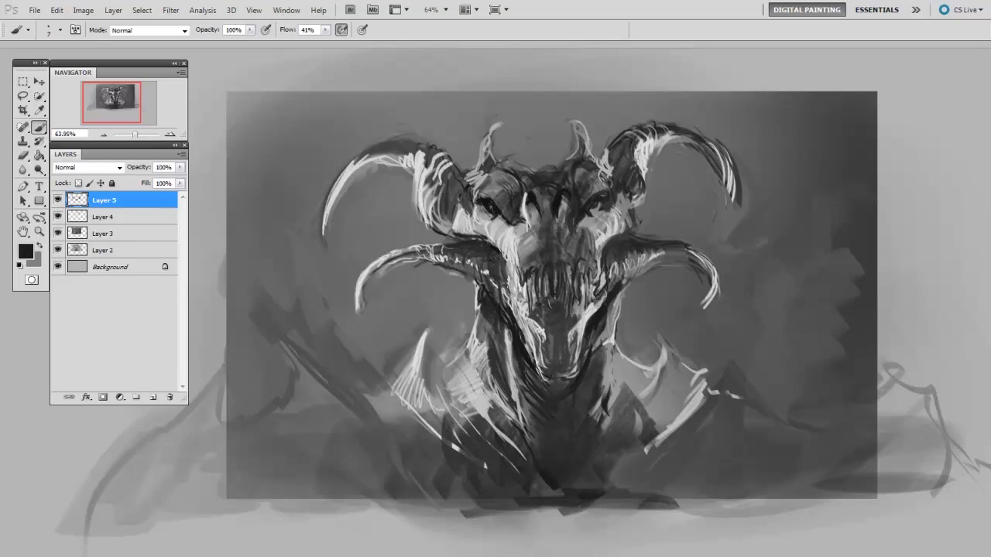
mouse_move(513, 297)
mouse_down()
mouse_move(518, 270)
mouse_move(511, 300)
mouse_up()
- Repaint the light highlight near the right eye with a size-25 brush
key(bracketright)
key(bracketright)
key(bracketright)
key(bracketleft)
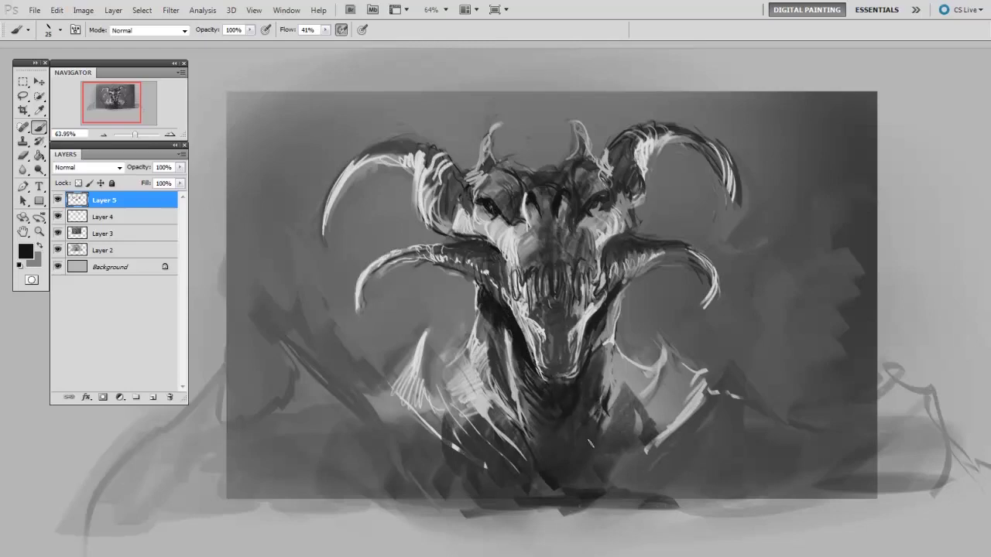
alt+click(615, 378)
alt+click(648, 146)
drag(604, 203, 599, 199)
- Sample near-black from the dark spot beside the right eye as the paint colour
alt+click(489, 206)
alt+click(506, 223)
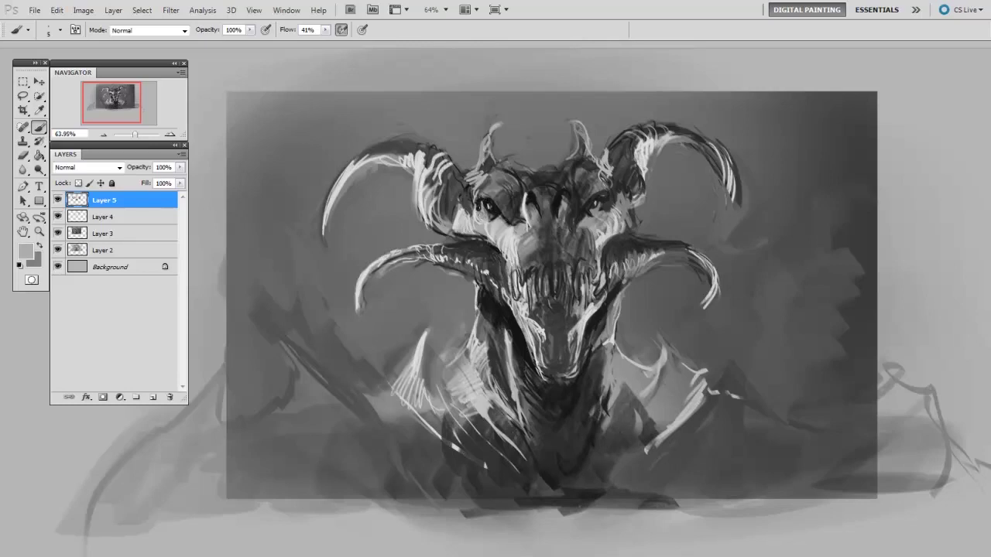
alt+click(608, 213)
alt+click(604, 209)
alt+click(597, 202)
alt+click(601, 203)
alt+click(592, 209)
alt+click(590, 221)
alt+click(587, 209)
alt+click(587, 210)
alt+click(592, 206)
- Paint small dark accents beside and between the creature's eyes
drag(595, 209, 592, 219)
alt+click(601, 209)
alt+click(492, 214)
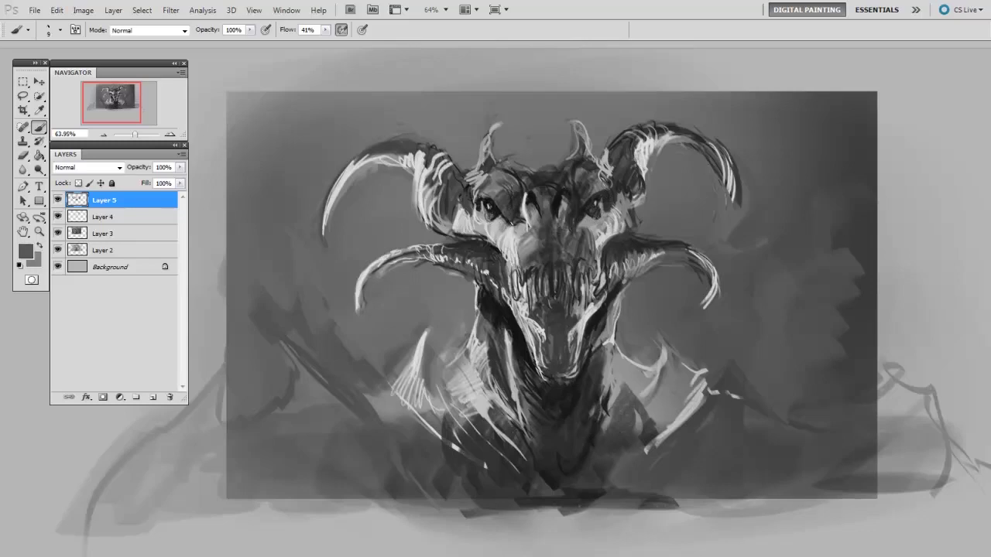
mouse_move(502, 241)
mouse_down()
mouse_move(501, 230)
mouse_move(529, 235)
mouse_move(519, 261)
mouse_up()
drag(601, 229, 597, 250)
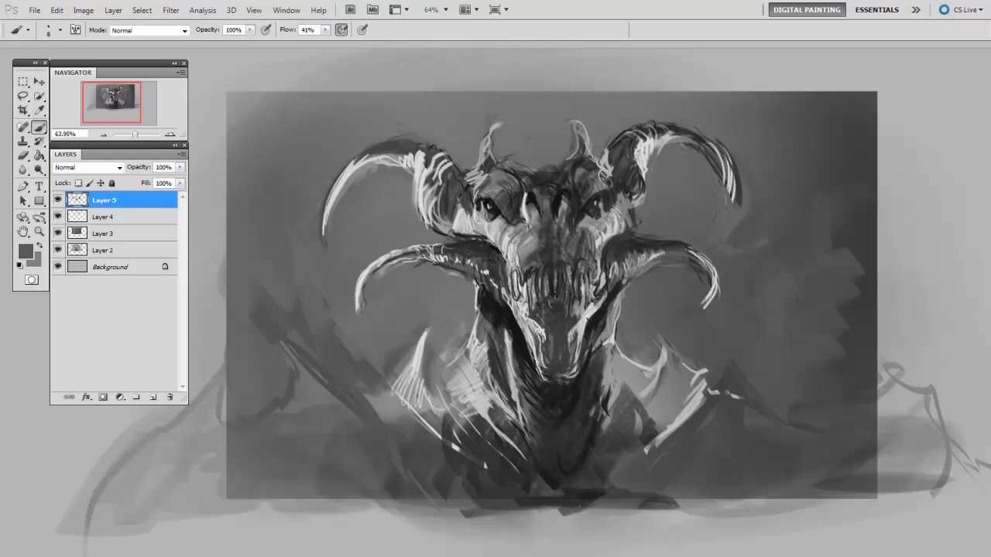
- Add a thin dark mark near the horn tip and dark strokes on the left horn
key(bracketright)
key(bracketright)
key(bracketright)
key(bracketright)
alt+click(705, 293)
drag(716, 277, 716, 296)
key(bracketleft)
alt+click(479, 143)
mouse_move(486, 172)
mouse_down()
mouse_move(494, 127)
mouse_move(507, 146)
mouse_up()
- Detail the central horn with small strokes of resampled light and dark greys
alt+click(497, 133)
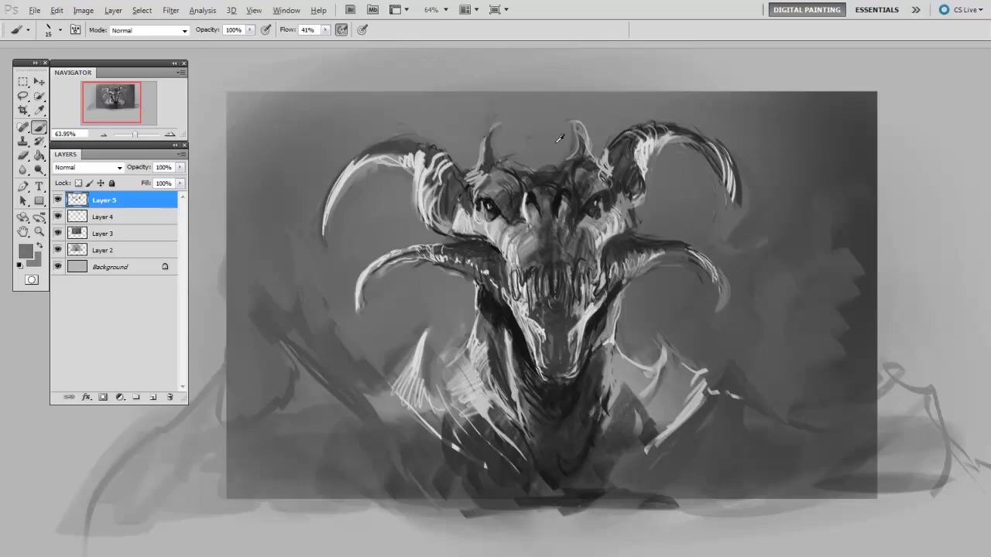
alt+click(569, 164)
mouse_move(564, 164)
mouse_down()
mouse_move(562, 122)
mouse_move(573, 122)
mouse_up()
alt+click(567, 130)
alt+click(575, 163)
alt+click(566, 129)
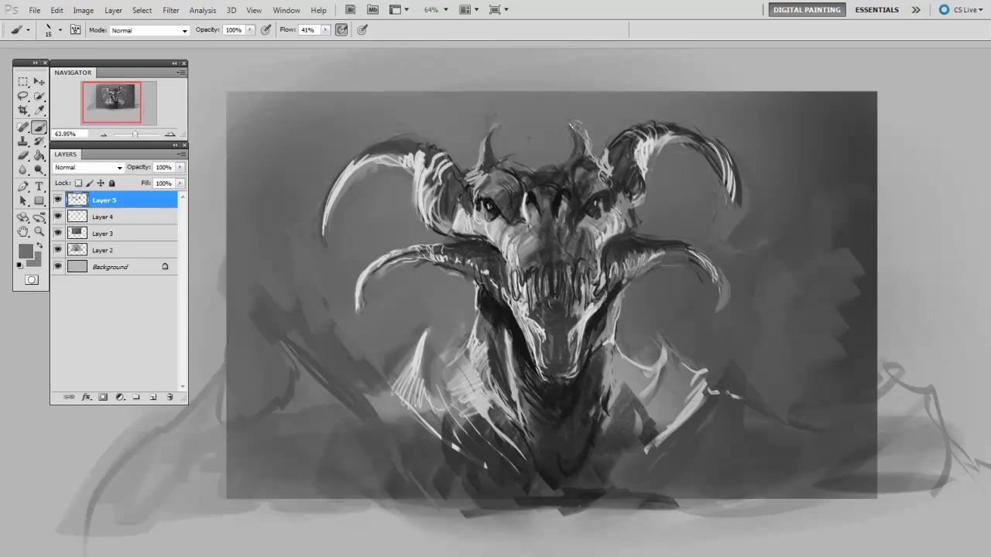
- Block broad dark strokes across the lower chest and its lower right
alt+click(631, 478)
key(bracketright)
key(bracketright)
key(bracketright)
alt+click(590, 444)
mouse_move(591, 443)
mouse_down()
mouse_move(646, 465)
mouse_move(674, 507)
mouse_up()
key(bracketleft)
key(bracketleft)
key(bracketleft)
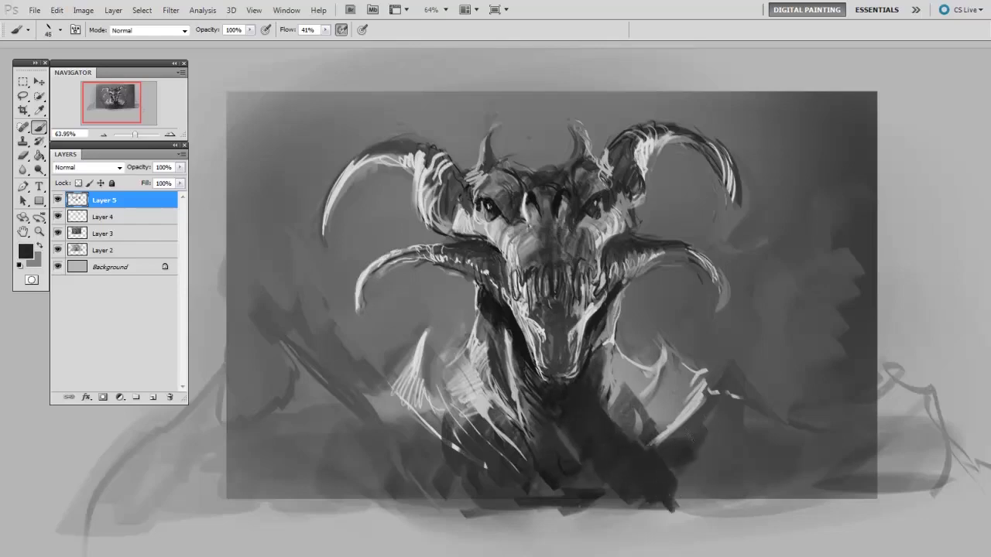
drag(697, 422, 674, 476)
- Add more dark diagonal and zigzag strokes across the lower-right and lower-left chest
key(bracketright)
key(bracketright)
key(bracketright)
mouse_move(736, 391)
mouse_down()
mouse_move(697, 472)
mouse_move(739, 503)
mouse_move(766, 500)
mouse_up()
mouse_move(593, 449)
mouse_down()
mouse_move(569, 487)
mouse_move(379, 488)
mouse_up()
mouse_move(395, 434)
mouse_down()
mouse_move(349, 472)
mouse_move(372, 434)
mouse_up()
mouse_move(383, 391)
mouse_down()
mouse_move(344, 461)
mouse_move(298, 492)
mouse_up()
- Paint near-black strokes along the right side of the chest base
alt+click(544, 398)
key(bracketright)
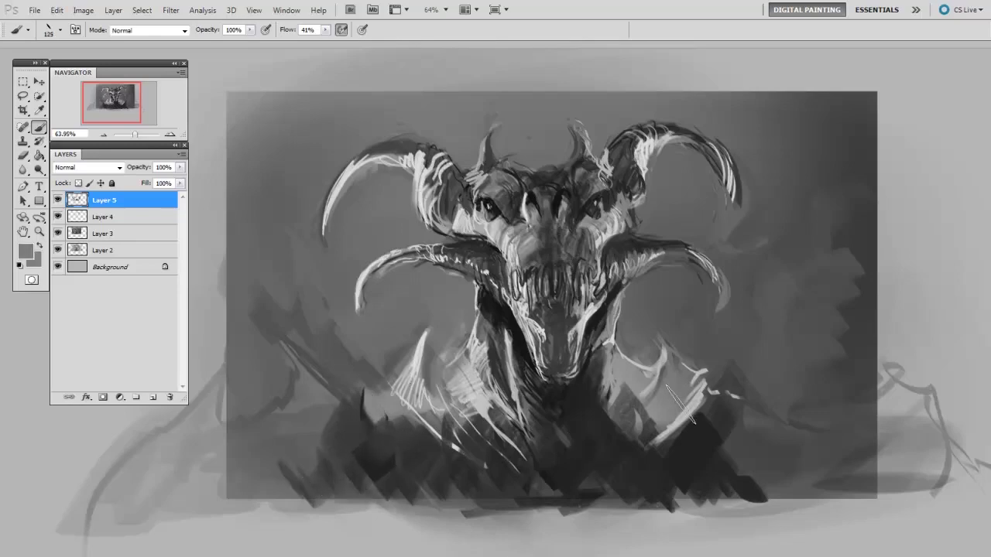
alt+click(701, 422)
key(bracketleft)
key(bracketleft)
key(bracketleft)
drag(697, 410, 643, 457)
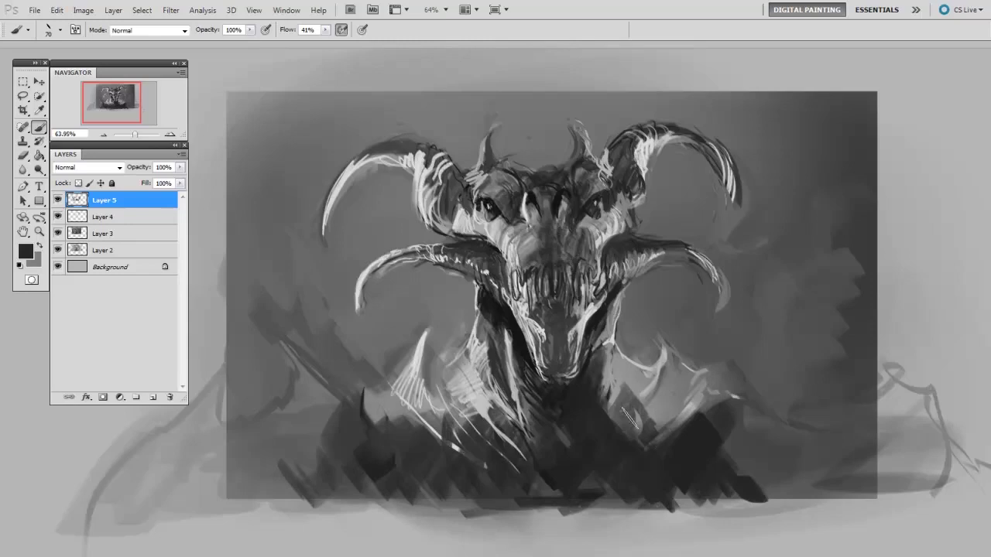
- Draw a thin dark line down the chin and extend it lower
key(bracketleft)
key(bracketleft)
key(bracketleft)
alt+click(568, 316)
key(bracketright)
drag(552, 315, 554, 352)
key(bracketright)
key(bracketright)
key(bracketright)
drag(559, 353, 559, 377)
- Sample greys around the right horn and paint a near-white highlight along its base
alt+click(613, 327)
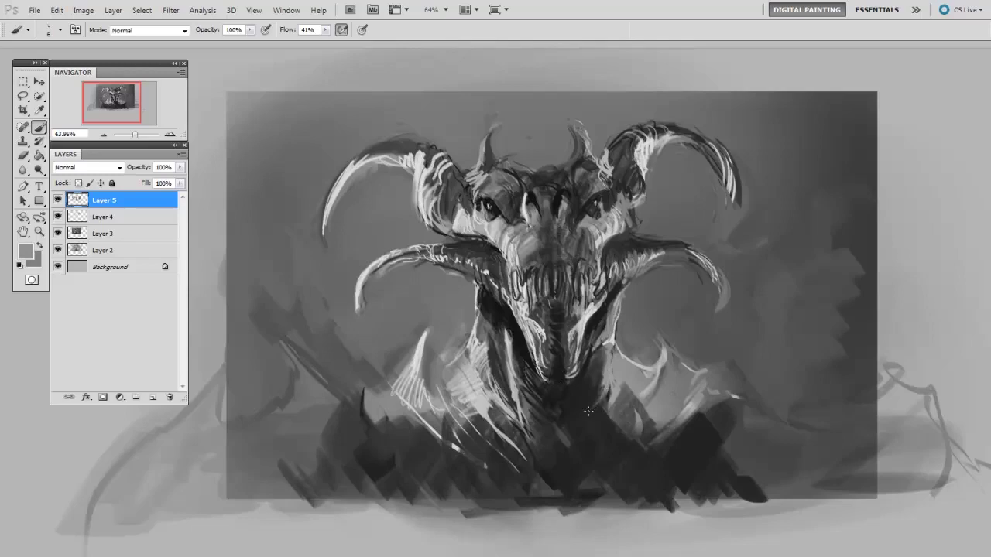
key(bracketright)
key(bracketright)
key(bracketright)
key(bracketleft)
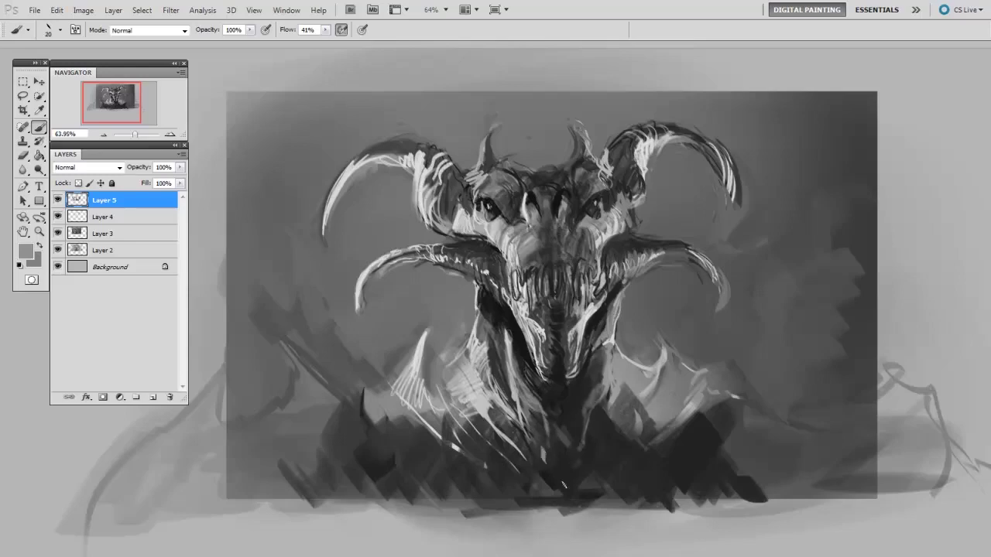
alt+click(661, 263)
alt+click(672, 233)
alt+click(712, 268)
key(bracketright)
key(bracketright)
key(bracketright)
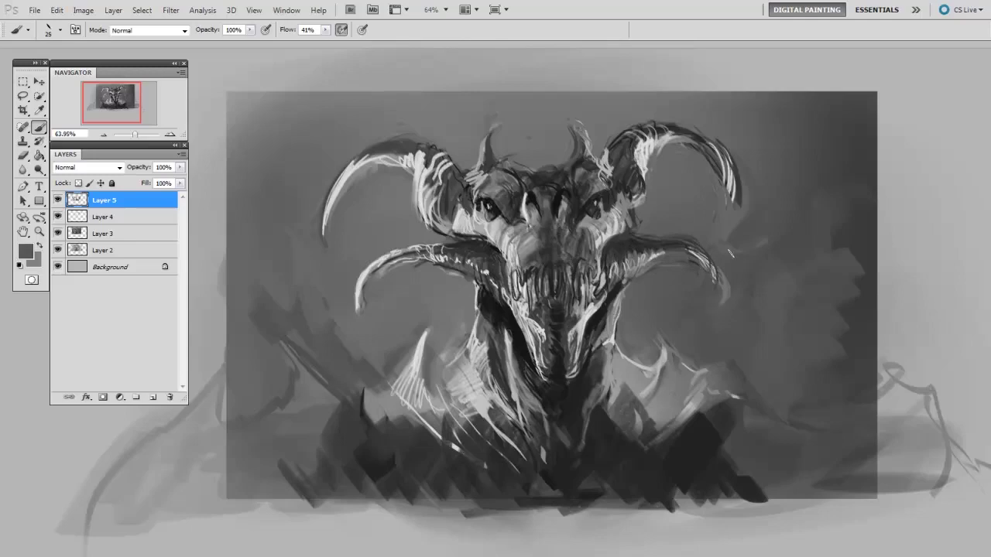
alt+click(643, 209)
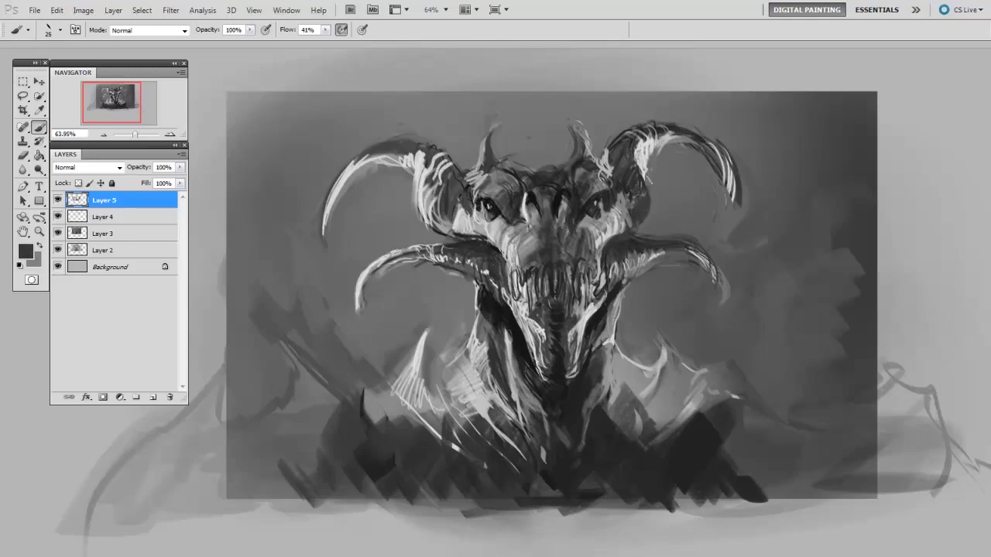
key(bracketleft)
alt+click(640, 172)
mouse_move(647, 177)
mouse_down()
mouse_move(654, 205)
mouse_move(641, 229)
mouse_move(653, 205)
mouse_up()
- Paint a dark grey stroke on the right horn
alt+click(633, 197)
key(bracketright)
key(bracketright)
drag(635, 153, 657, 136)
key(bracketleft)
key(bracketleft)
key(bracketleft)
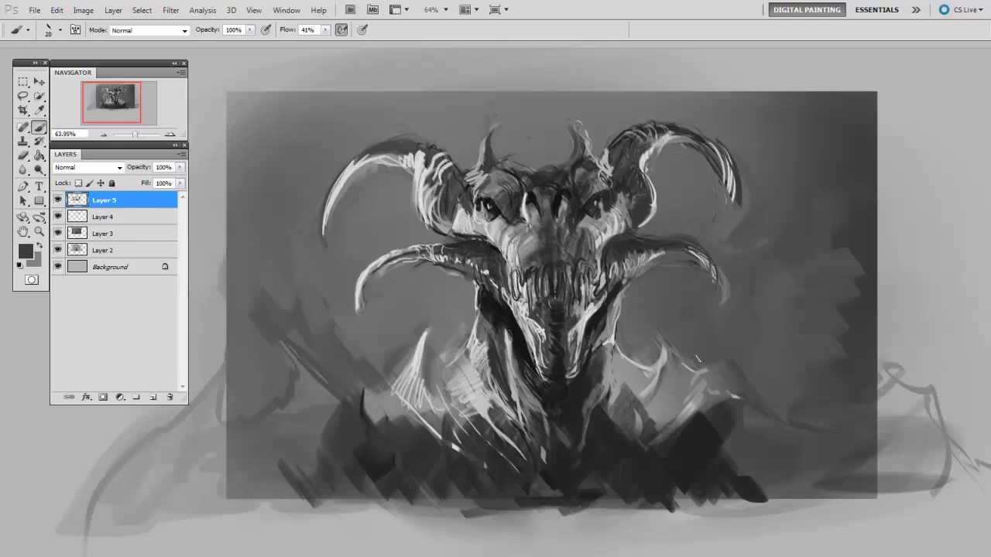
- Sample light and dark greys around the shoulder, ending on a light grey from the lower chest
alt+click(711, 283)
alt+click(658, 317)
alt+click(641, 360)
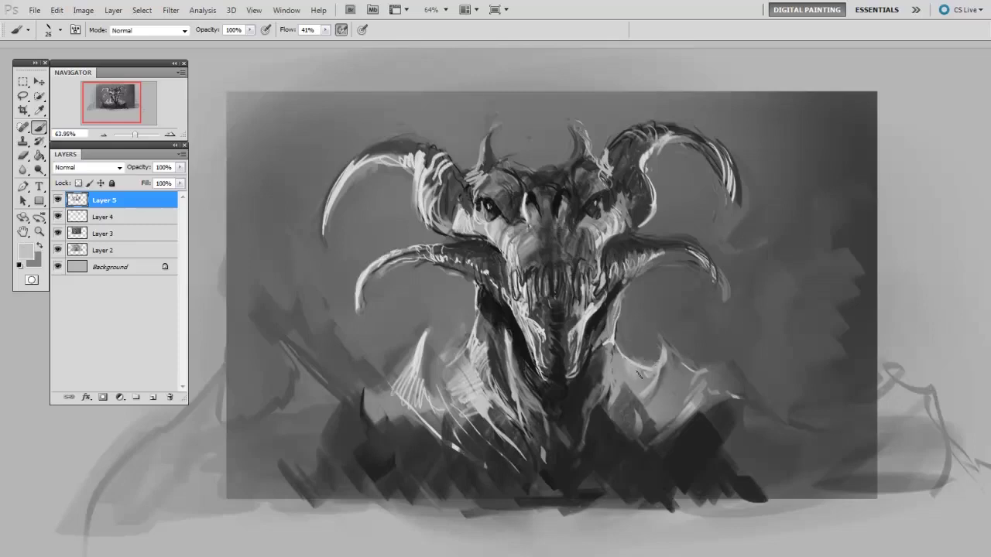
alt+click(629, 384)
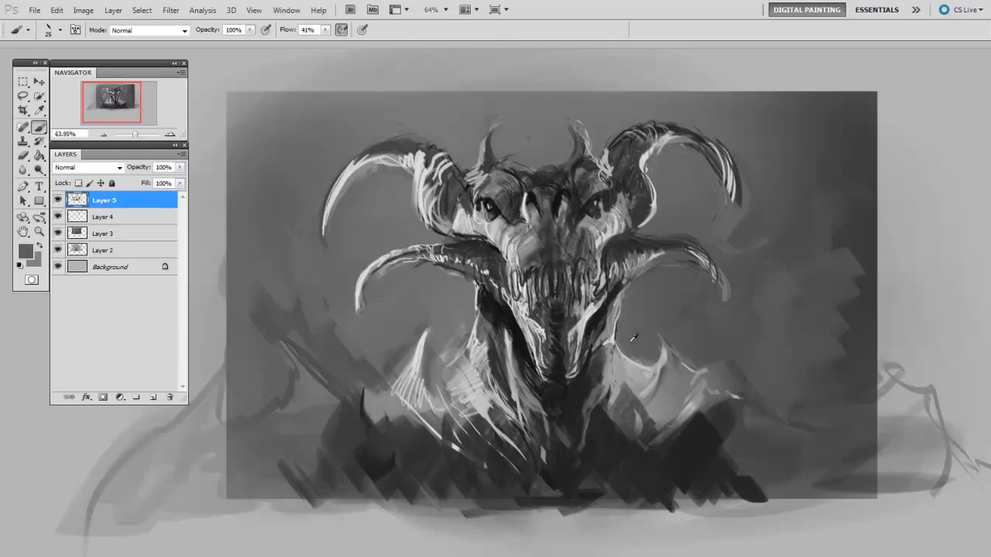
alt+click(453, 326)
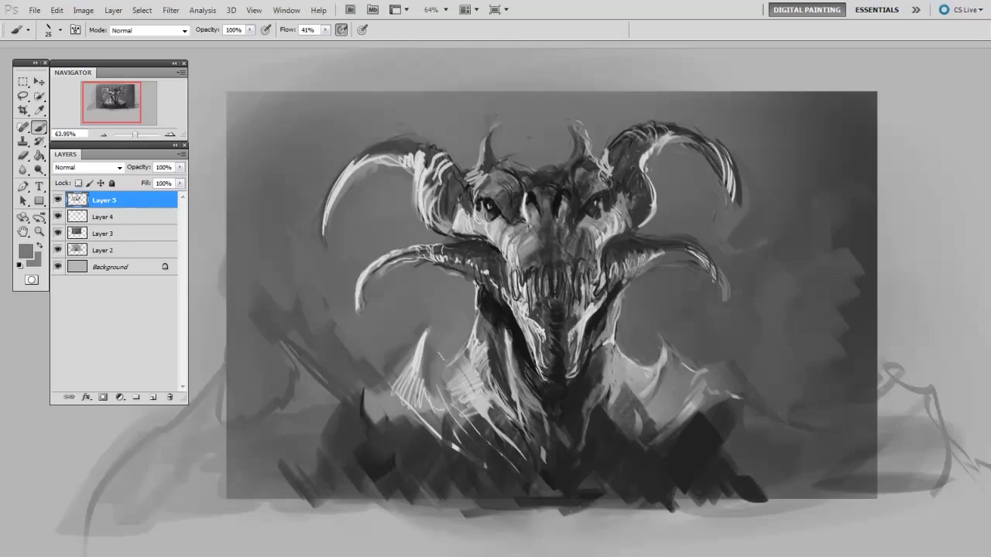
alt+click(475, 361)
- On a new layer, darken the lower-right area with a large dark-grey round brush
key(ctrl+shift+alt+n)
right_click(564, 429)
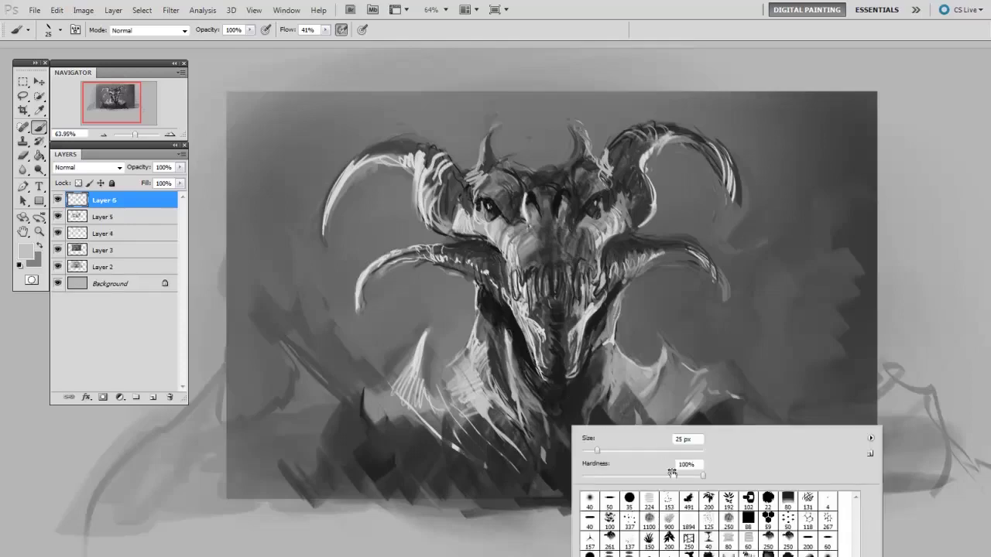
click(768, 499)
key(Return)
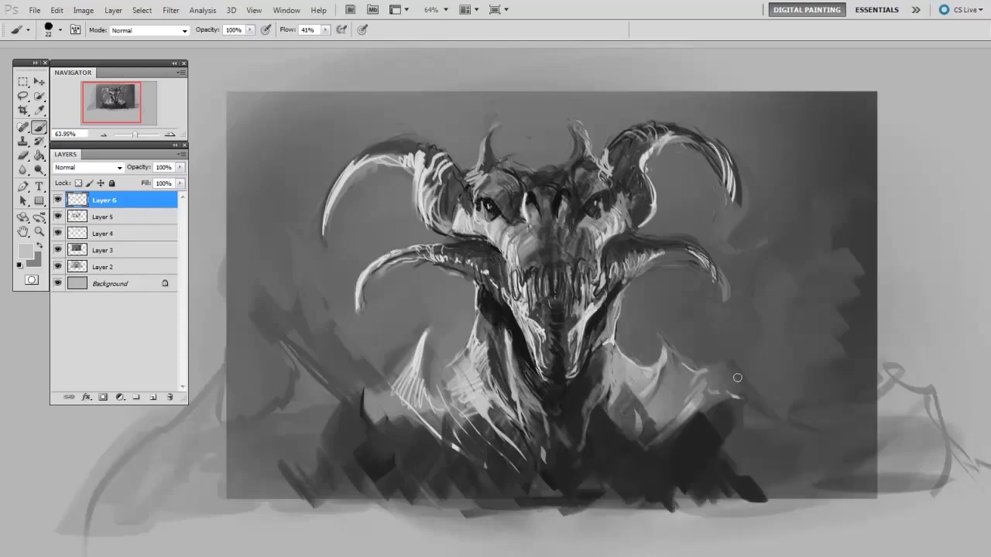
alt+click(760, 413)
key(bracketright)
key(bracketright)
key(bracketright)
key(bracketright)
key(bracketright)
key(bracketright)
drag(724, 457, 782, 434)
- Smooth the right side and both sides of the neck with lighter grey strokes
key(bracketleft)
alt+click(686, 322)
drag(685, 321, 731, 354)
alt+click(635, 399)
drag(635, 399, 604, 379)
key(bracketleft)
key(bracketleft)
key(bracketleft)
alt+click(485, 350)
mouse_move(476, 360)
mouse_down()
mouse_move(457, 364)
mouse_move(465, 341)
mouse_move(451, 395)
mouse_up()
alt+click(450, 326)
key(bracketleft)
key(bracketleft)
key(e)
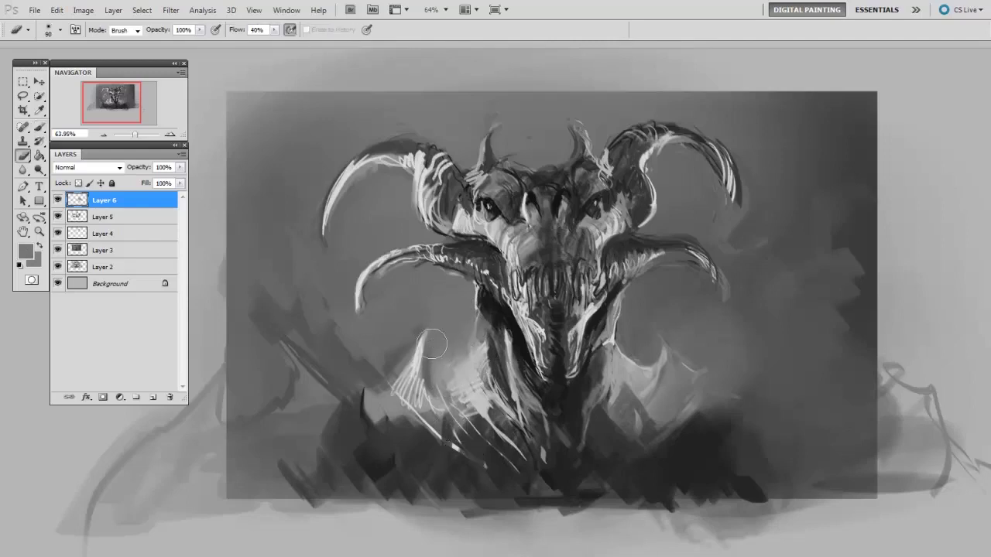
- On another new layer, darken the canvas's lower-left corner with a large dark-grey brush
key(ctrl+shift+alt+n)
key(b)
alt+click(387, 426)
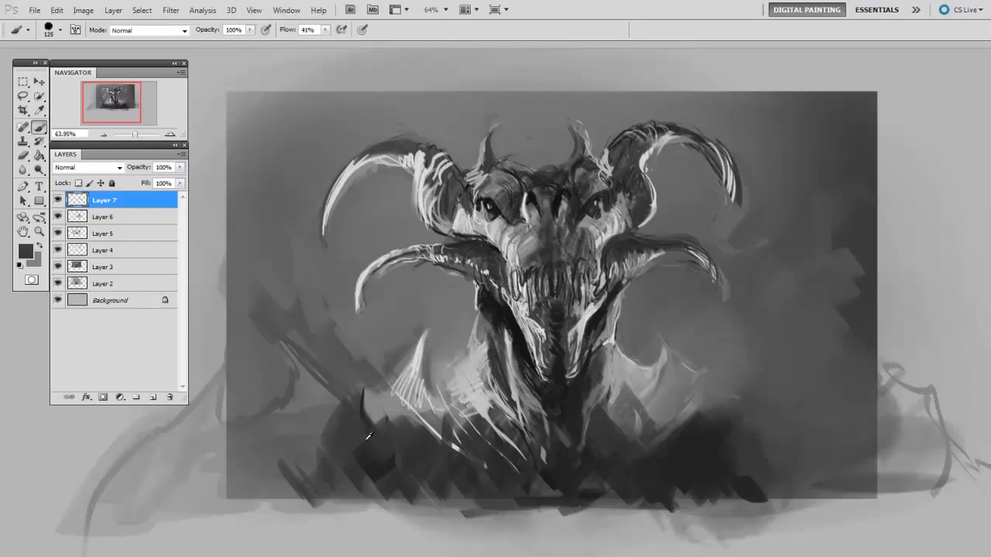
key(bracketright)
key(bracketright)
drag(284, 380, 261, 361)
- Extend the left horn tip with a smaller light-grey brush
alt+click(263, 369)
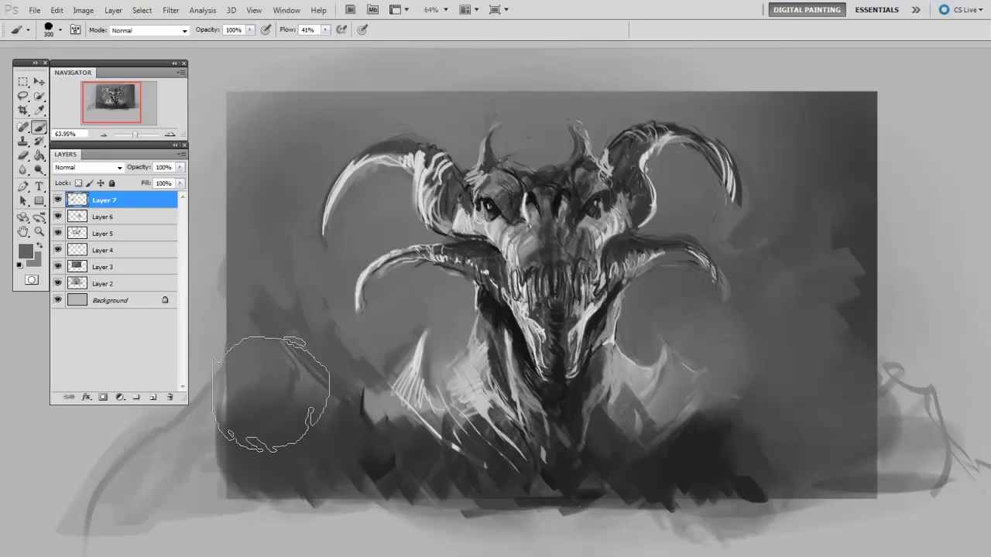
key(bracketleft)
key(bracketleft)
key(bracketleft)
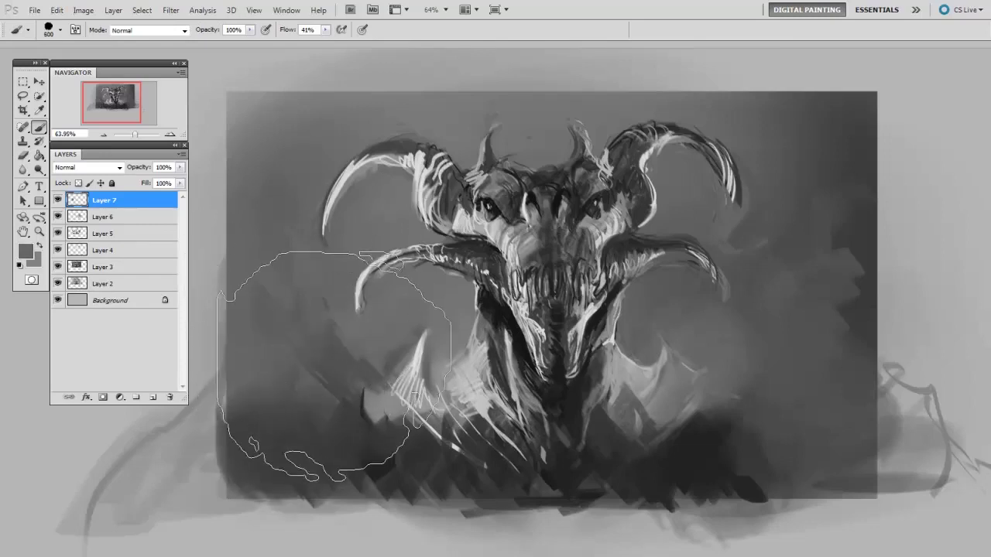
key(bracketleft)
key(bracketleft)
key(bracketleft)
alt+click(385, 270)
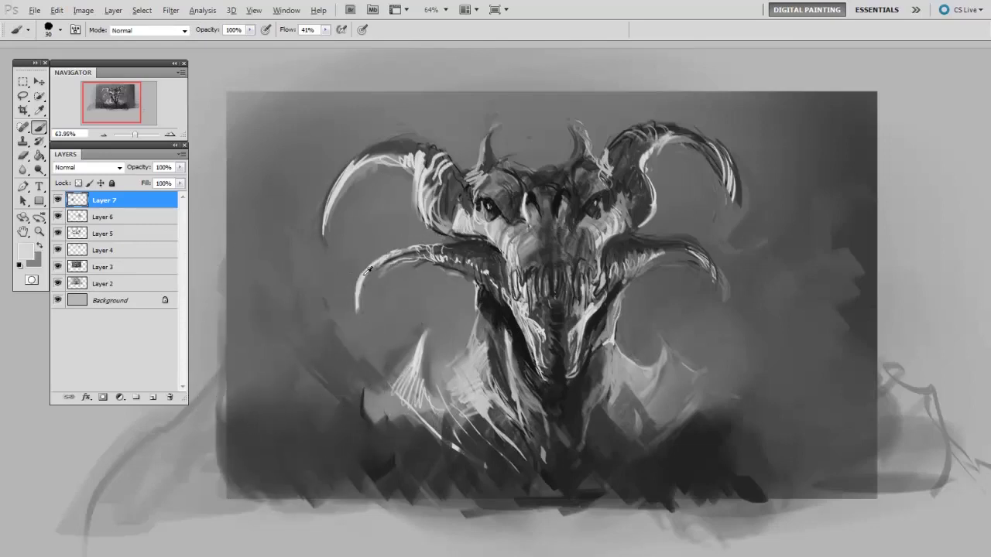
drag(356, 309, 388, 225)
- Repaint the right horn's lower edge and dab tone just beneath it
key(bracketright)
key(bracketright)
key(bracketright)
alt+click(364, 333)
key(bracketleft)
key(bracketleft)
mouse_move(693, 260)
mouse_down()
mouse_move(724, 294)
mouse_move(703, 206)
mouse_move(766, 188)
mouse_up()
alt+click(731, 300)
alt+click(699, 206)
key(bracketright)
alt+click(783, 179)
- Lighten the area right of the creature and darken the canvas's left side
alt+click(692, 317)
key(bracketright)
key(bracketright)
drag(756, 338, 806, 356)
alt+click(404, 371)
mouse_move(337, 454)
mouse_down()
mouse_move(274, 394)
mouse_move(243, 309)
mouse_move(274, 302)
mouse_up()
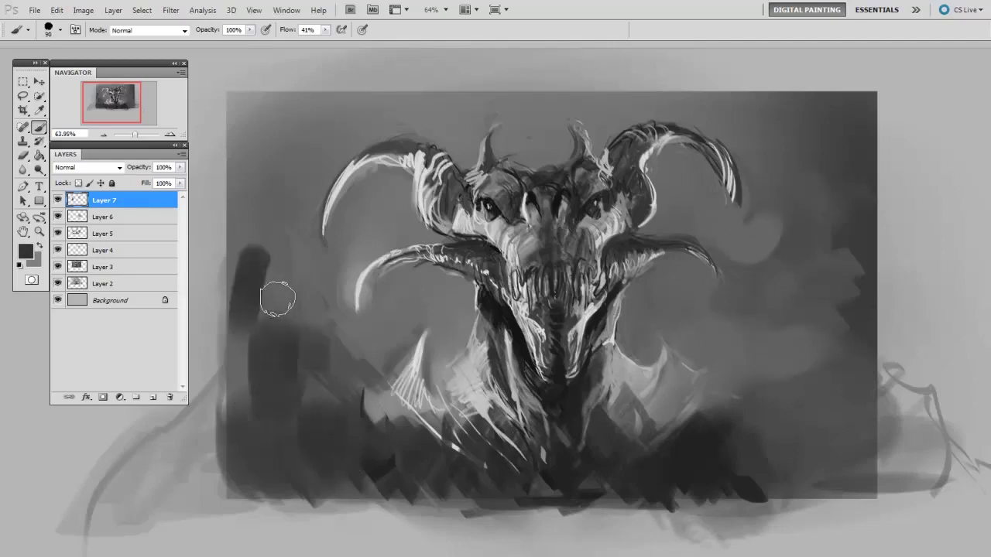
- Darken the lower-right corner and bottom edge with large near-black strokes
alt+click(274, 345)
key(bracketright)
key(bracketright)
key(bracketright)
alt+click(256, 409)
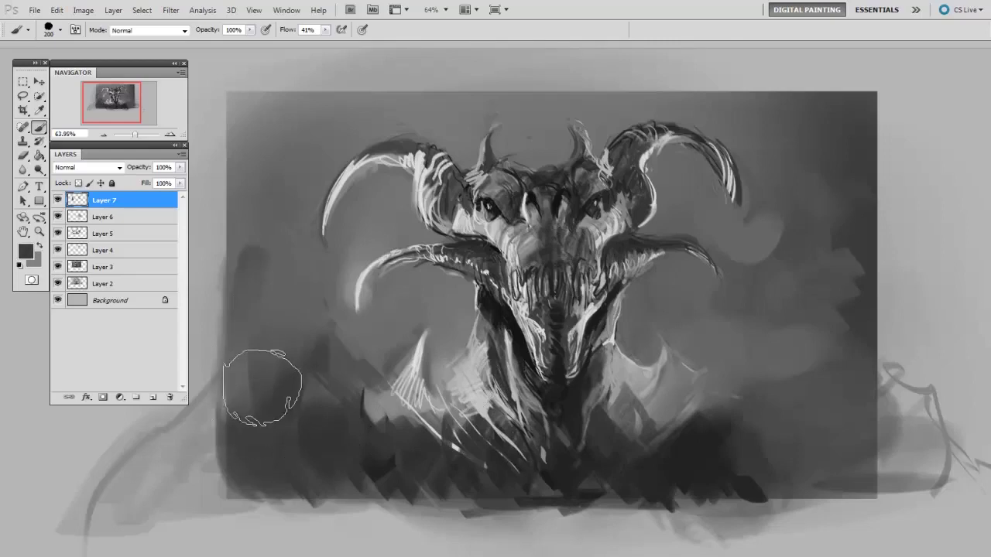
alt+click(723, 457)
click(748, 426)
mouse_move(749, 425)
mouse_down()
mouse_move(814, 343)
mouse_move(792, 354)
mouse_move(813, 433)
mouse_move(901, 238)
mouse_move(779, 385)
mouse_up()
alt+click(775, 300)
key(bracketright)
alt+click(821, 459)
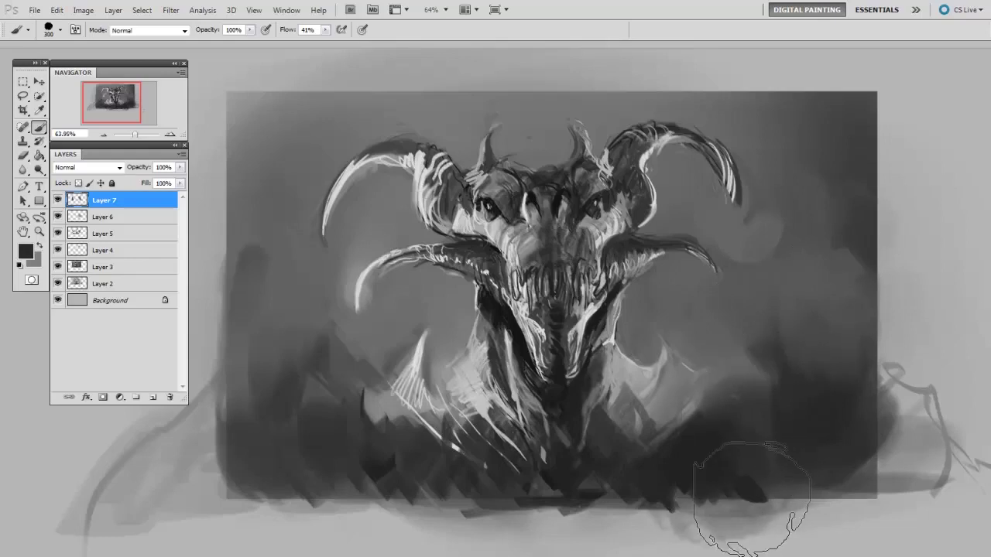
drag(758, 500, 697, 553)
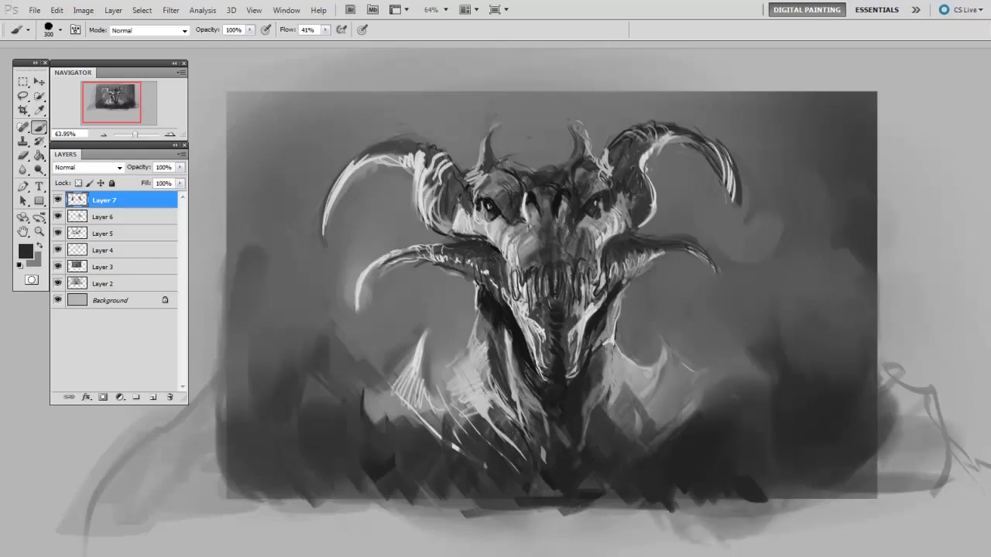